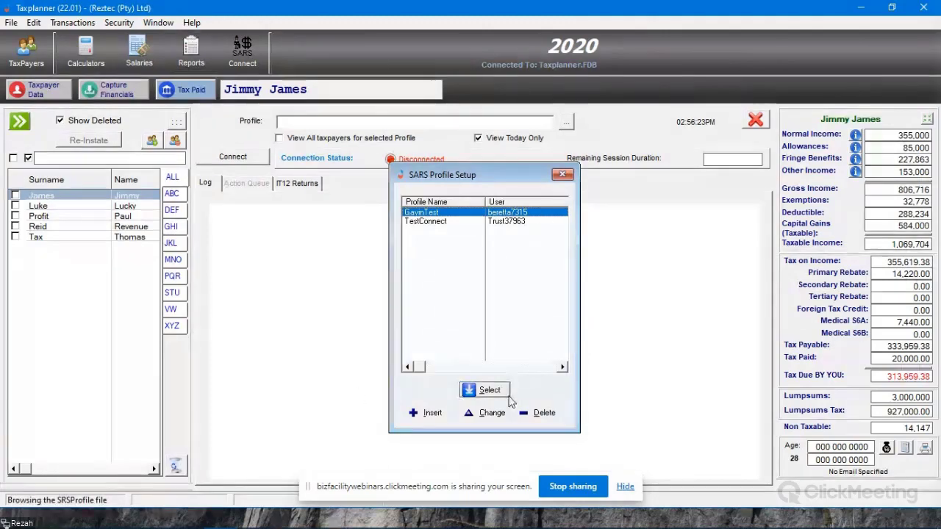
# Step: Close the SARS profile list and open the Taxplanner Manual full screen at the ISV Activation page
pyautogui.click(486, 389)
pyautogui.click(215, 24)
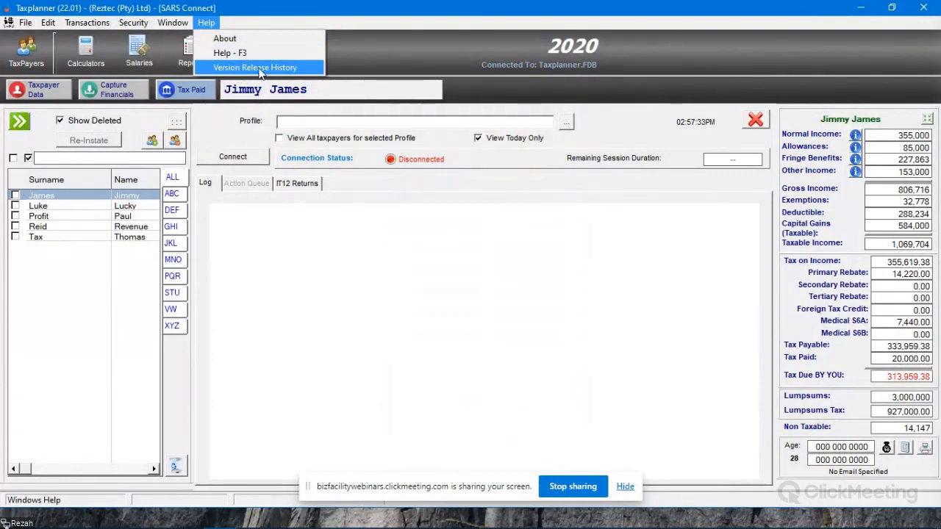
pyautogui.click(238, 54)
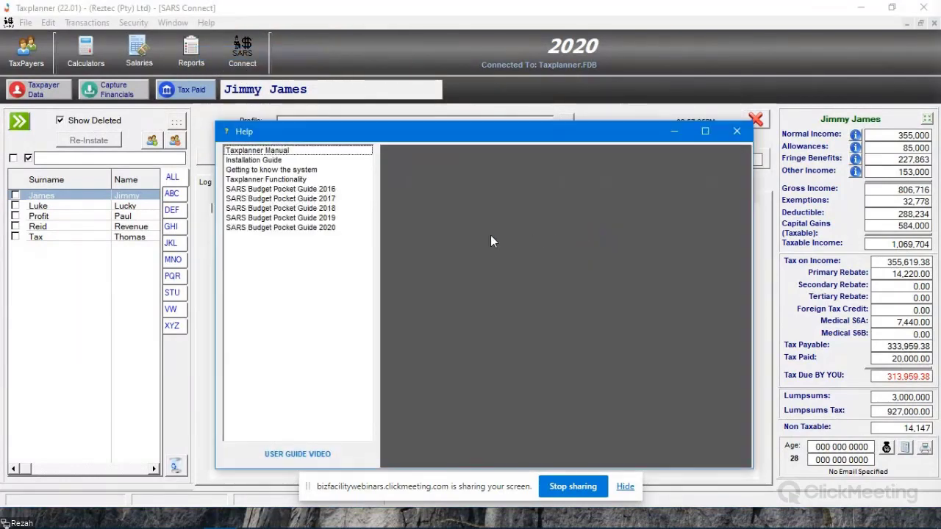
pyautogui.click(318, 154)
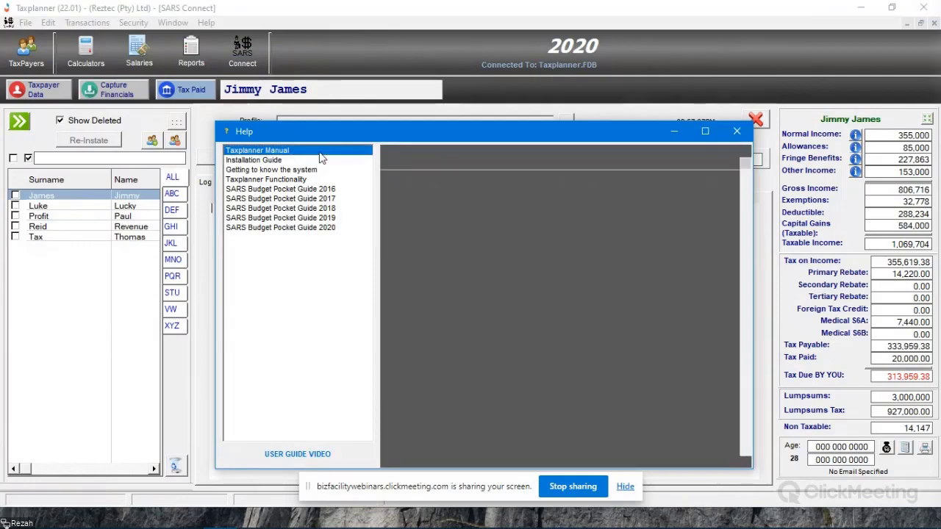
pyautogui.click(705, 130)
pyautogui.moveTo(930, 50); pyautogui.dragTo(935, 390)
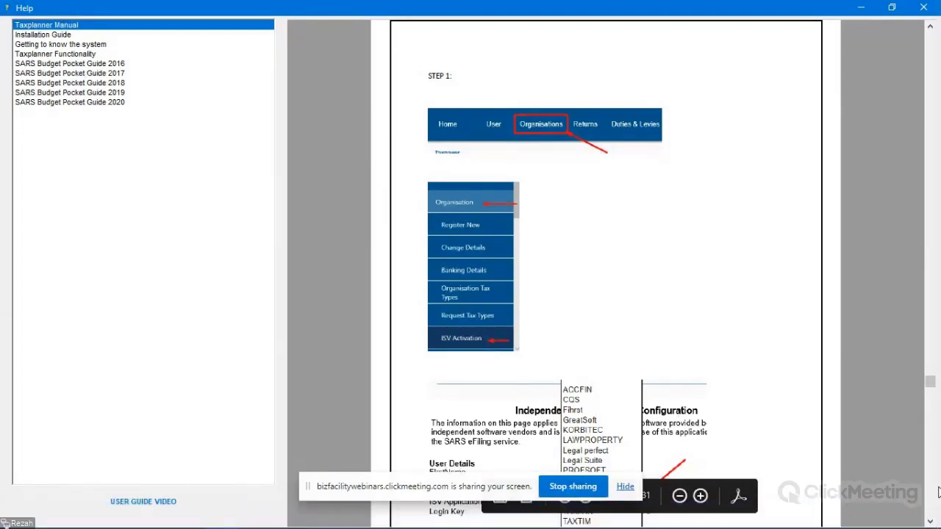
# Step: Read the manual's ISV Activation steps down to the Login Key example
pyautogui.scroll(-1, 931, 392)
pyautogui.scroll(-3, 931, 391)
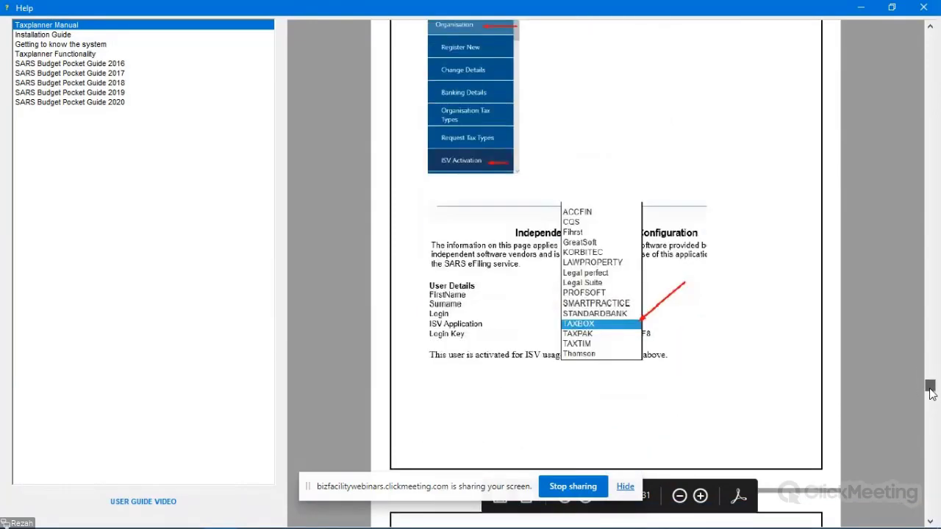
pyautogui.scroll(-1, 931, 392)
pyautogui.scroll(1, 931, 391)
pyautogui.scroll(-2, 930, 392)
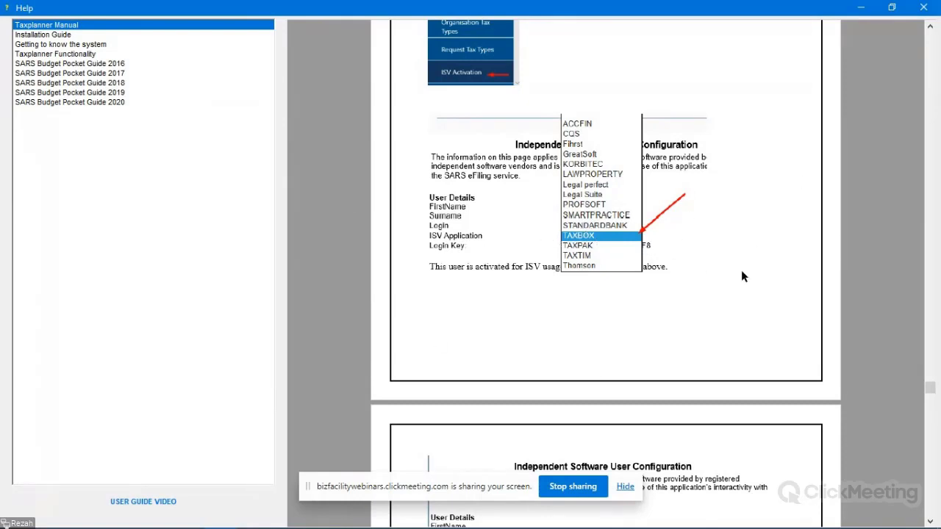
pyautogui.click(930, 522)
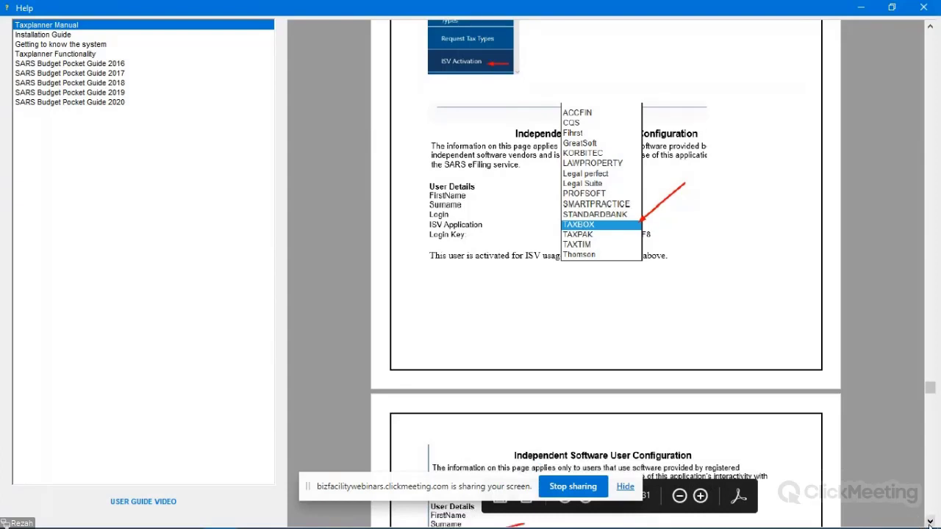
pyautogui.click(930, 522)
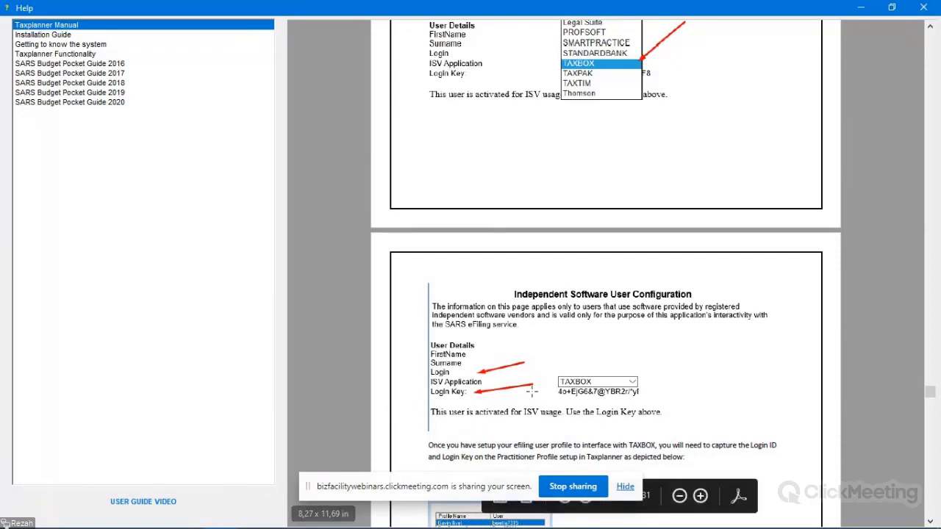
# Step: Review the Independent Software User Configuration page with TAXBOX as ISV Application, then close the manual
pyautogui.scroll(-2, 583, 350)
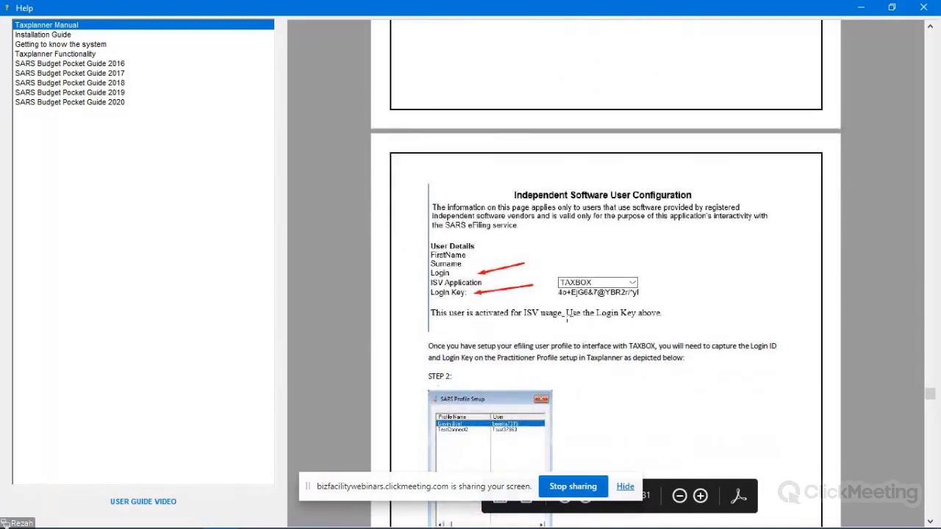
pyautogui.scroll(6, 567, 317)
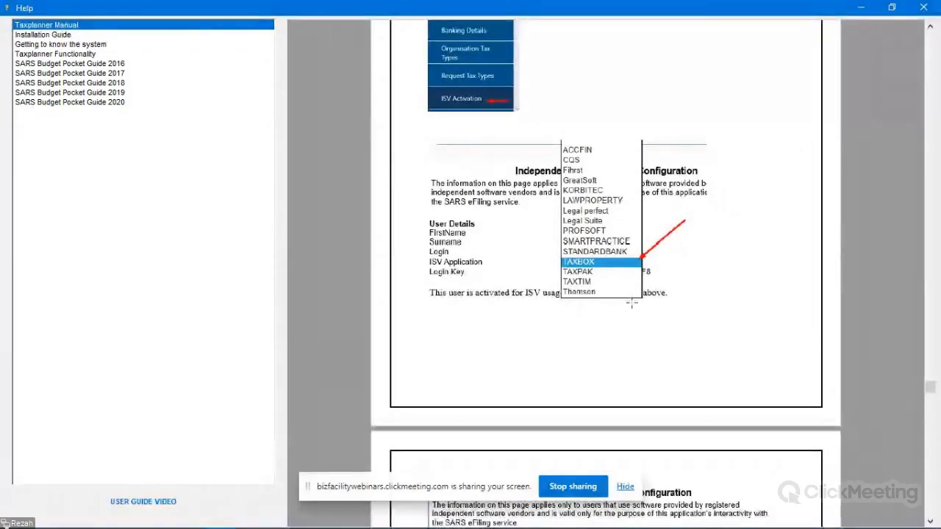
pyautogui.scroll(1, 631, 303)
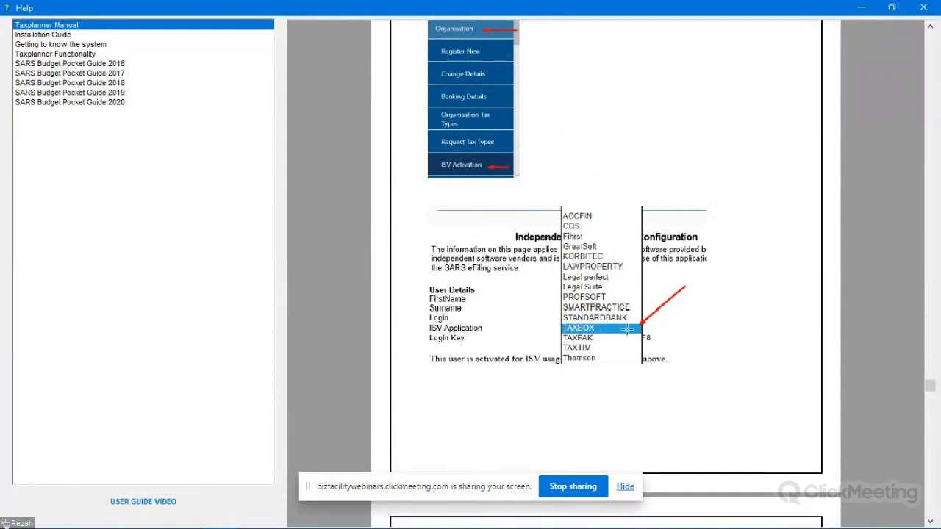
pyautogui.scroll(-3, 505, 297)
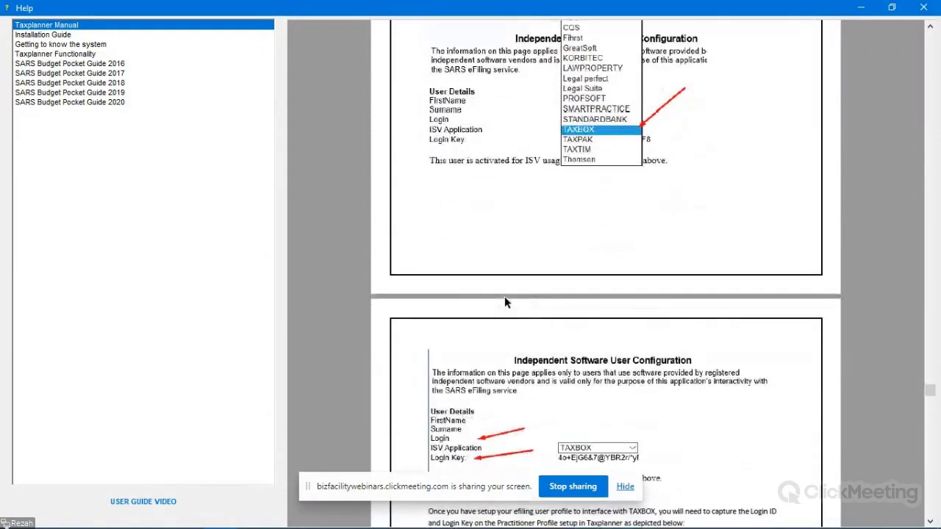
pyautogui.scroll(-1, 617, 329)
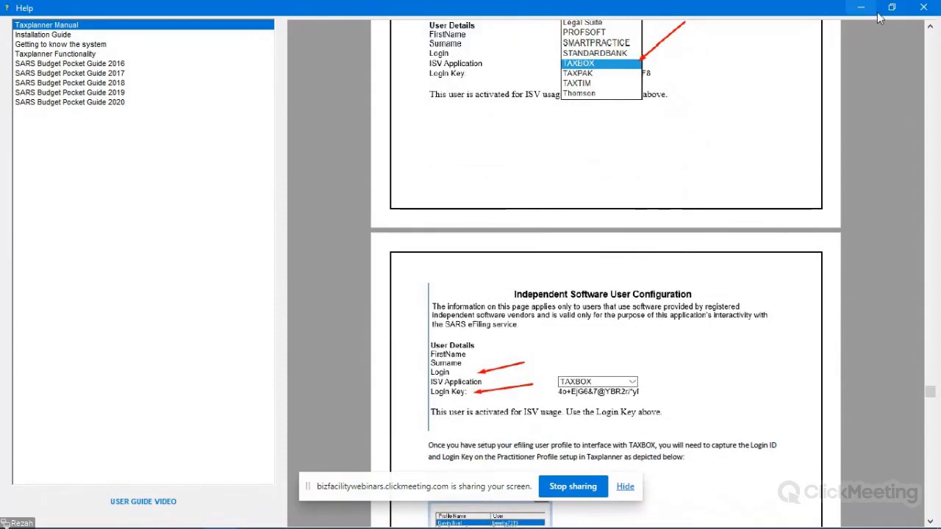
pyautogui.click(924, 8)
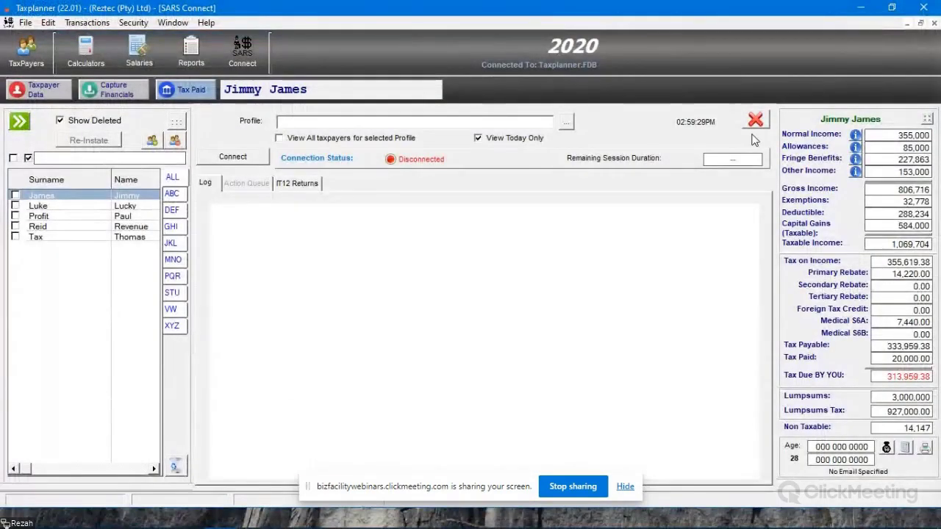
# Step: Reopen SARS Connect, select TestConnect and start a new profile prefilled with vendor code TAXBOX
pyautogui.click(757, 121)
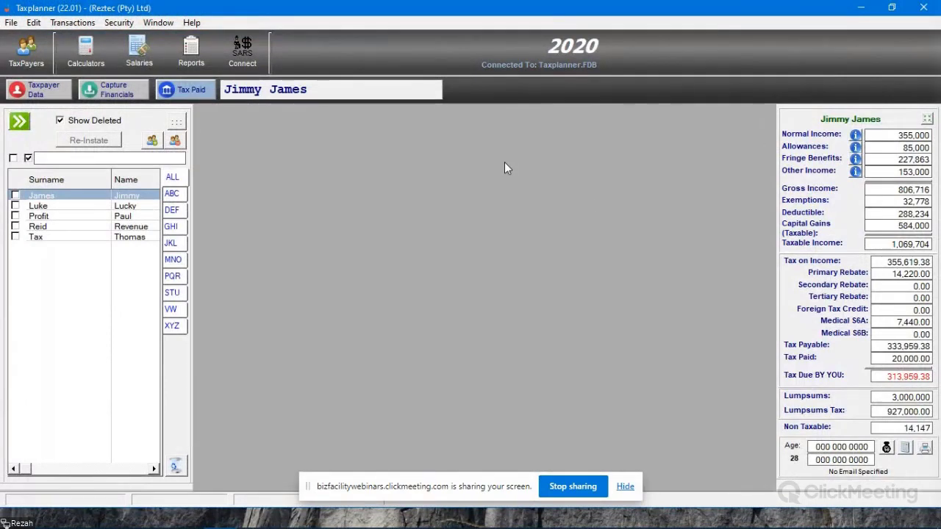
pyautogui.click(247, 57)
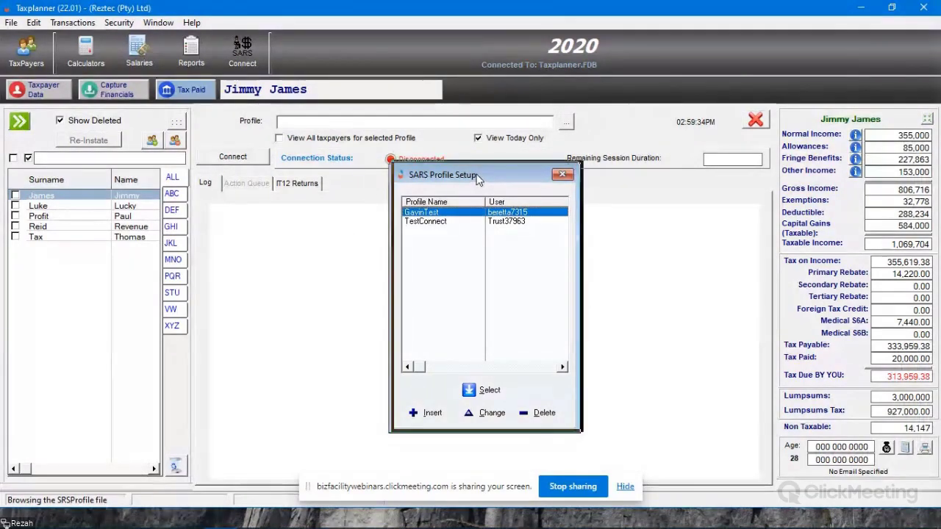
pyautogui.moveTo(475, 174); pyautogui.dragTo(478, 173)
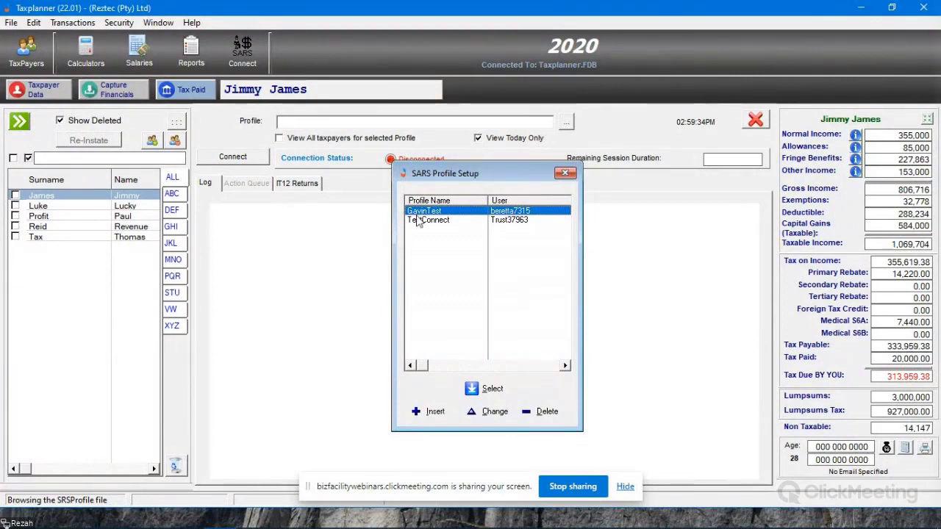
pyautogui.click(450, 221)
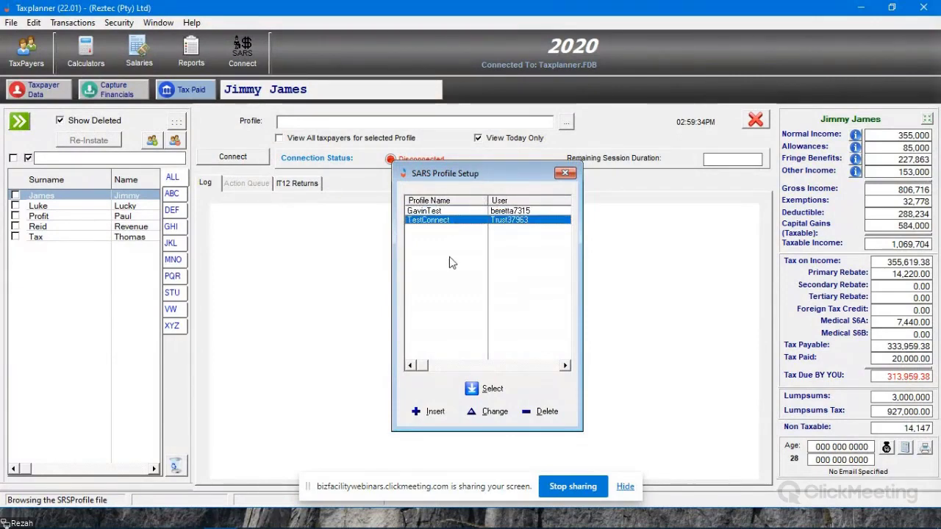
pyautogui.click(432, 414)
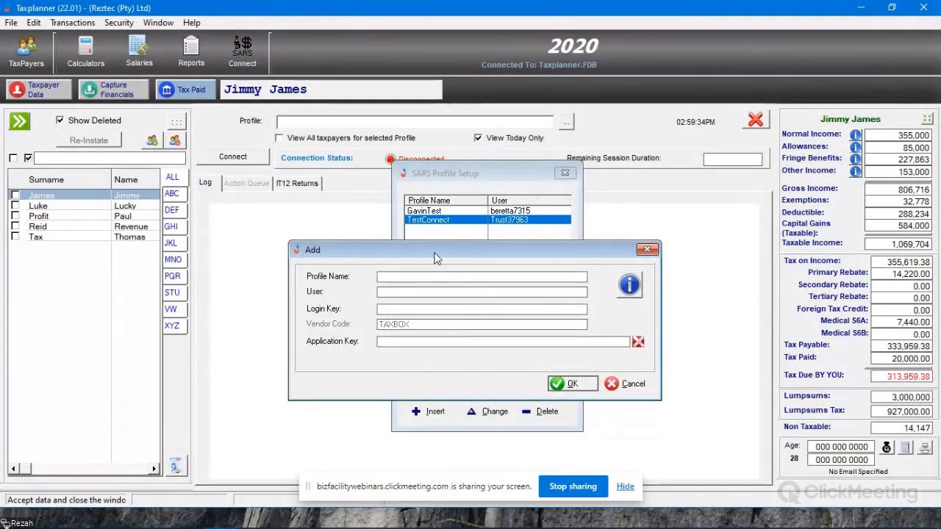
# Step: Enter 'Profile 1' as the new profile's name and move on to the User field
pyautogui.moveTo(447, 254); pyautogui.dragTo(530, 255)
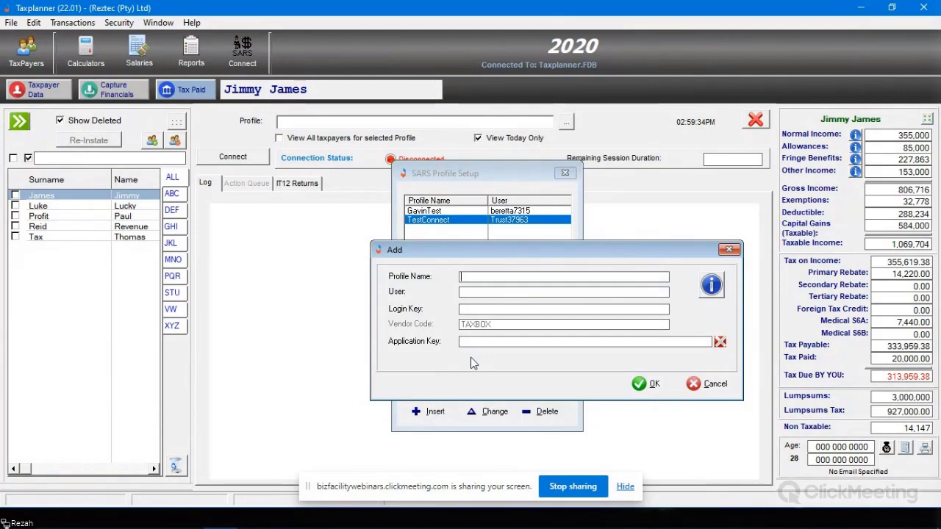
pyautogui.write('Profile')
pyautogui.press('BackSpace')
pyautogui.write('le 1')
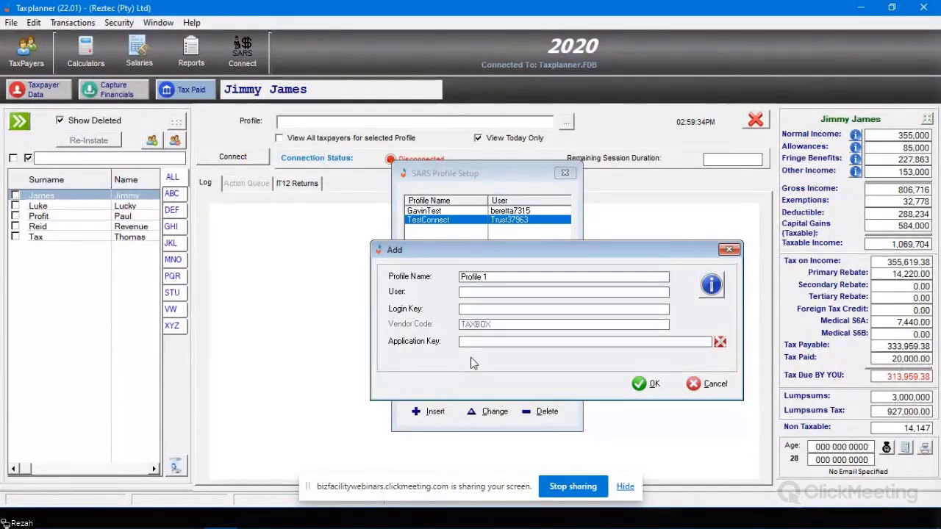
pyautogui.press('Tab')
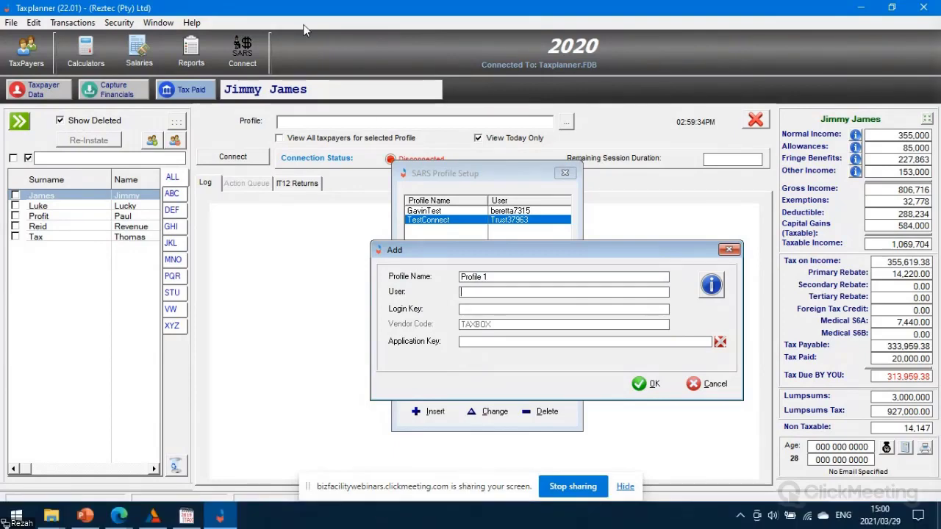
pyautogui.click(192, 23)
pyautogui.click(218, 53)
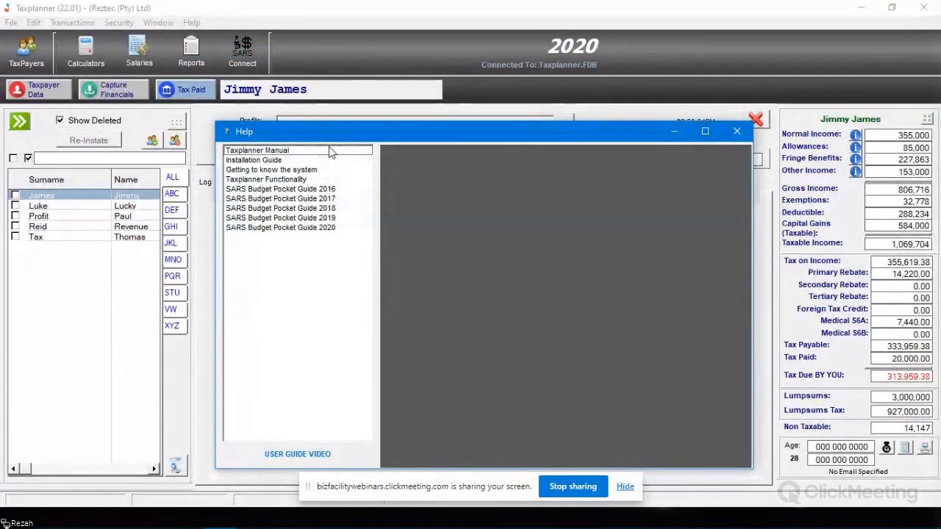
pyautogui.click(334, 150)
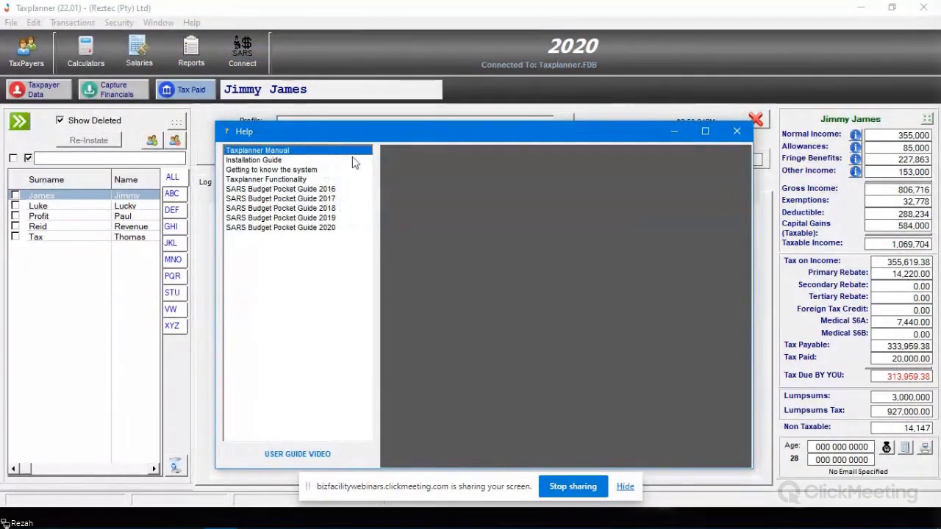
pyautogui.click(706, 131)
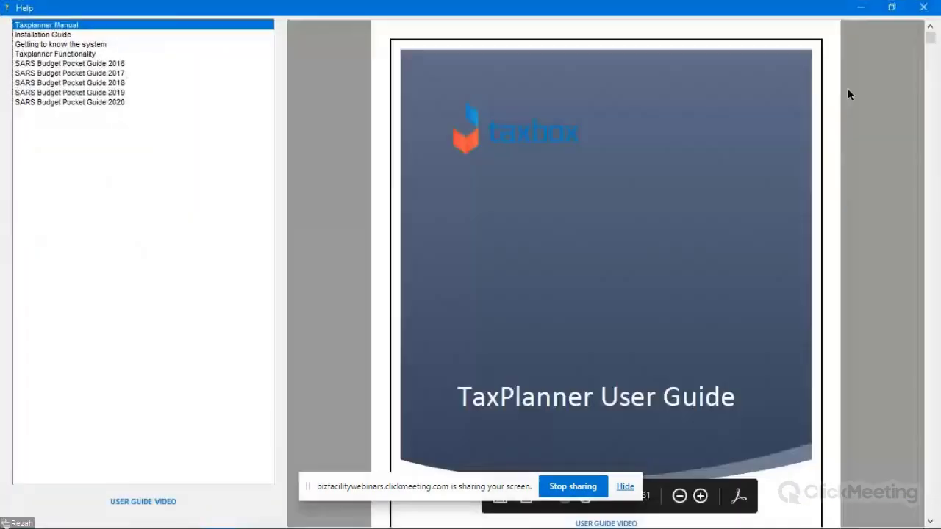
pyautogui.moveTo(930, 38); pyautogui.dragTo(940, 392)
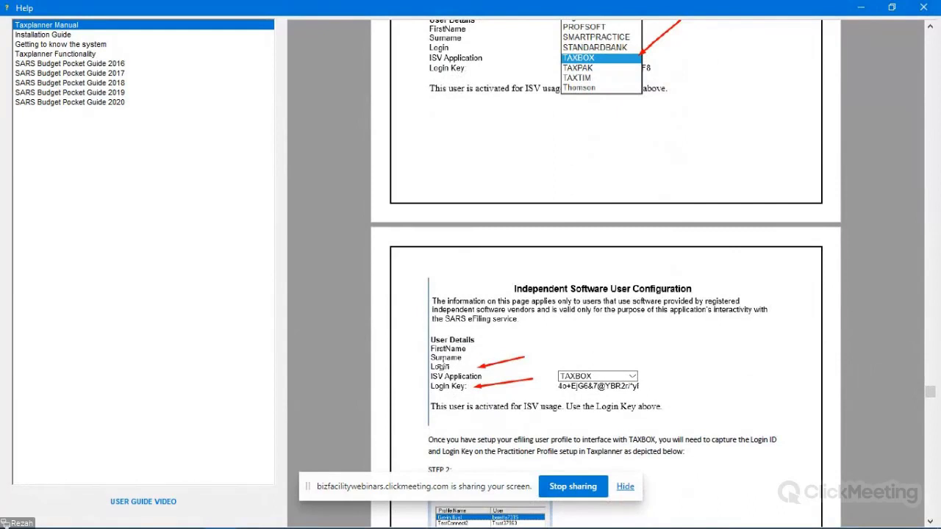
pyautogui.click(443, 366)
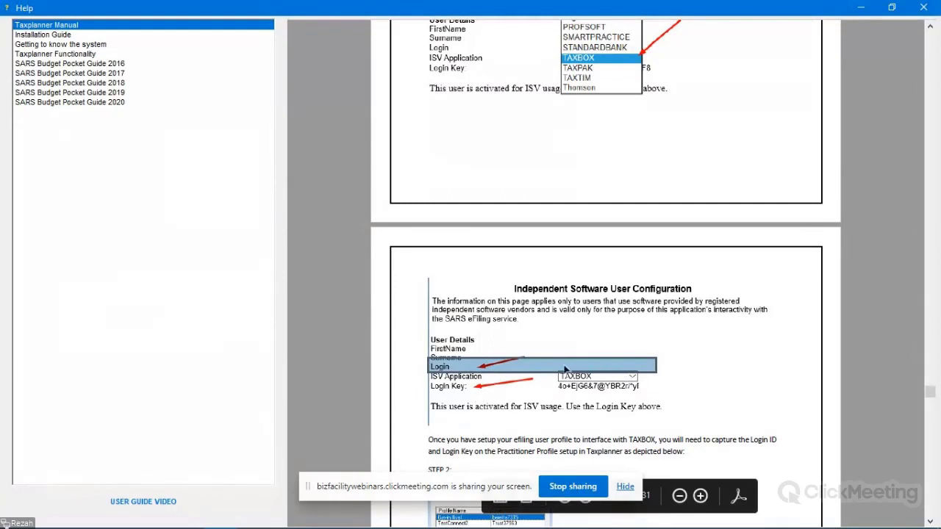
pyautogui.click(721, 409)
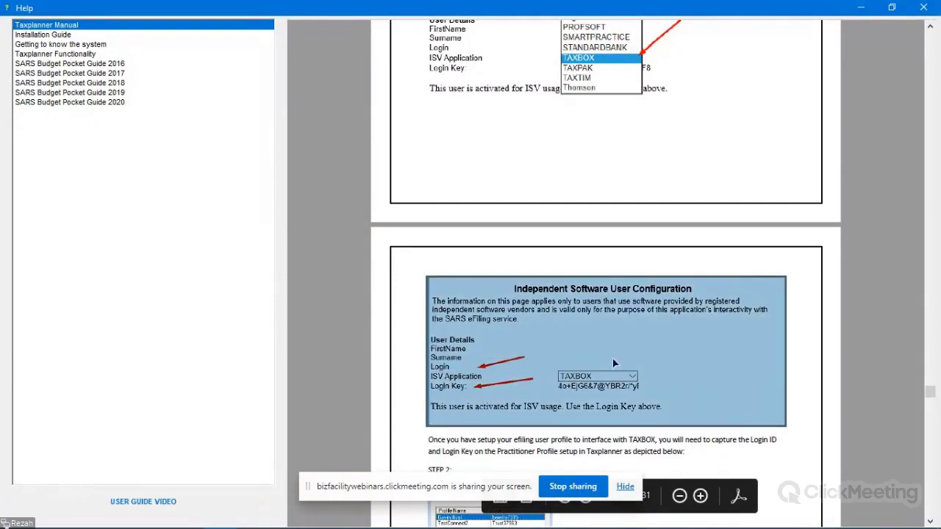
pyautogui.click(720, 251)
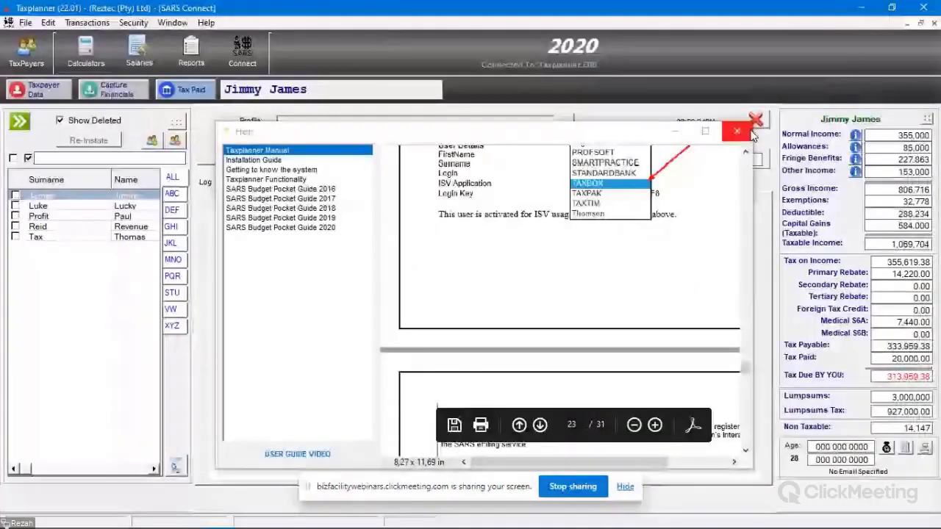
pyautogui.click(745, 130)
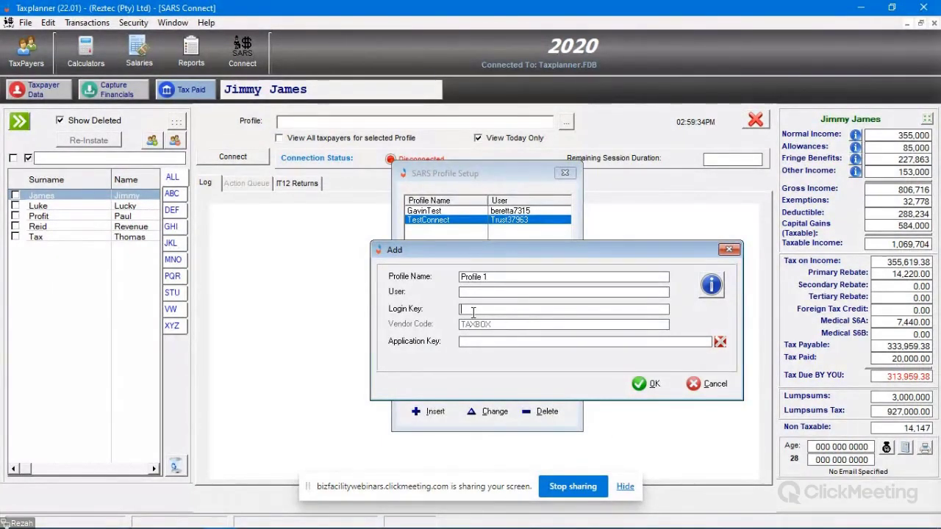
# Step: Cancel adding Profile 1 and confirm discarding the unsaved profile
pyautogui.click(520, 310)
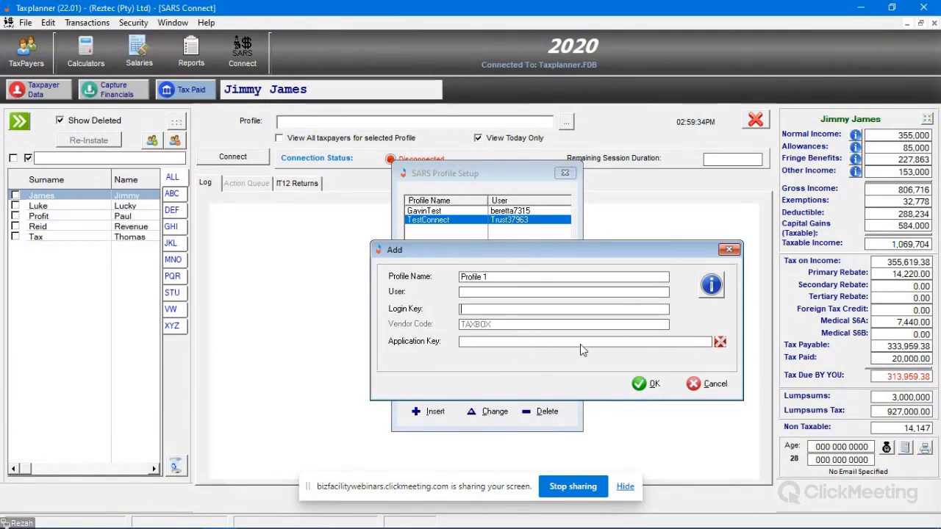
pyautogui.click(721, 391)
pyautogui.click(454, 300)
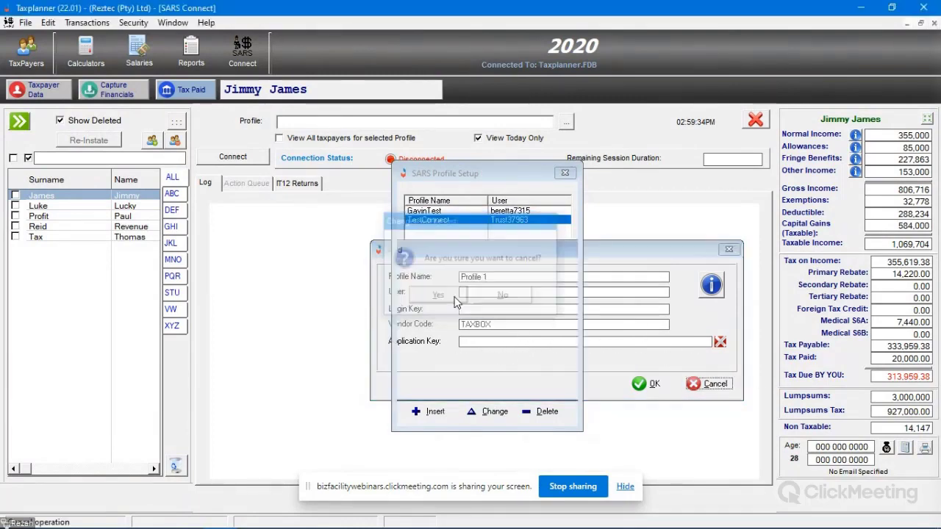
# Step: Clear TestConnect's Application Key, confirm the reset, and close its Change form
pyautogui.click(491, 411)
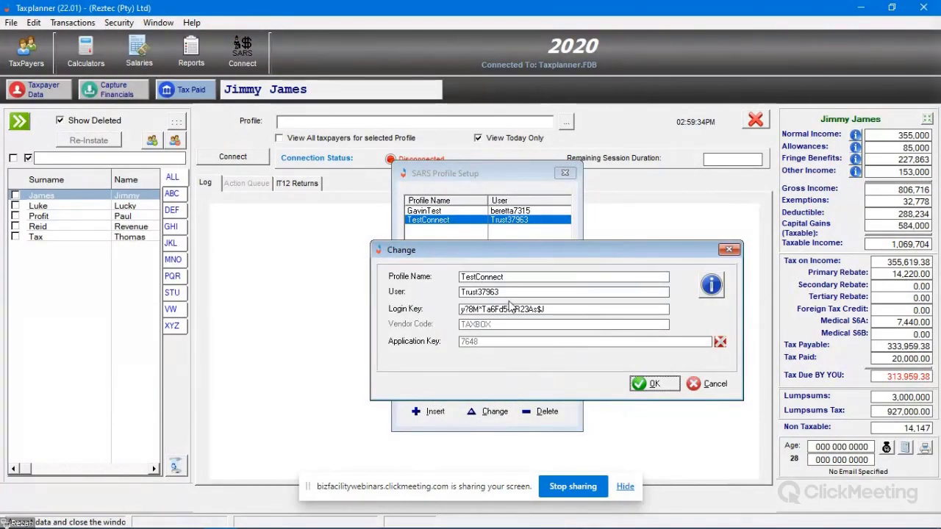
pyautogui.moveTo(510, 292); pyautogui.dragTo(455, 291)
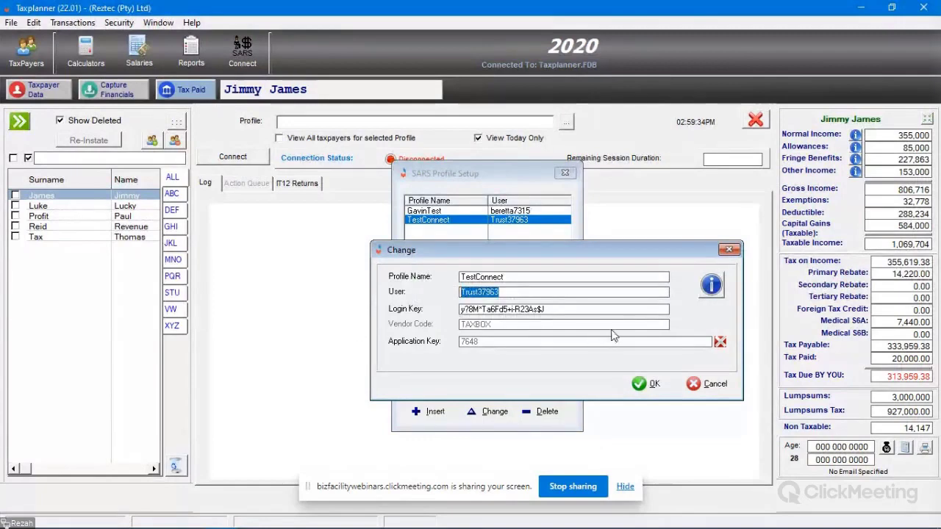
pyautogui.moveTo(550, 310); pyautogui.dragTo(411, 318)
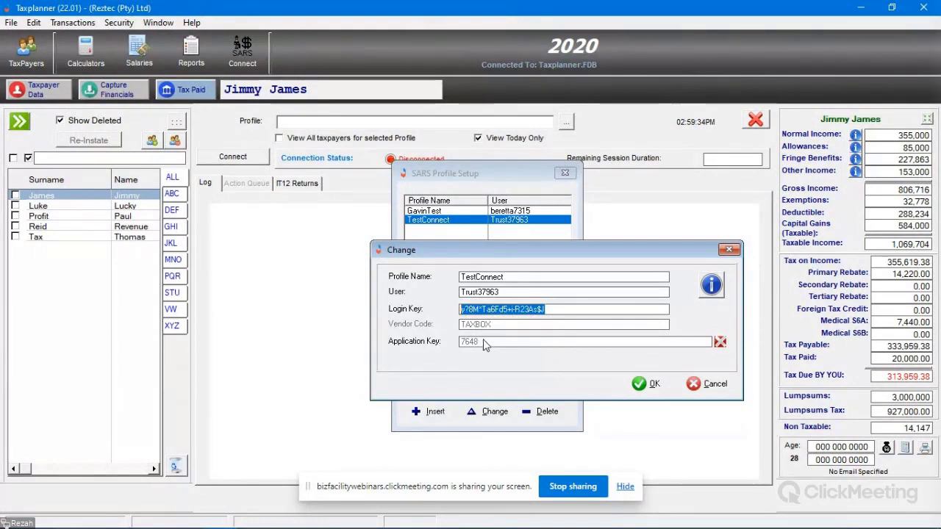
pyautogui.click(720, 343)
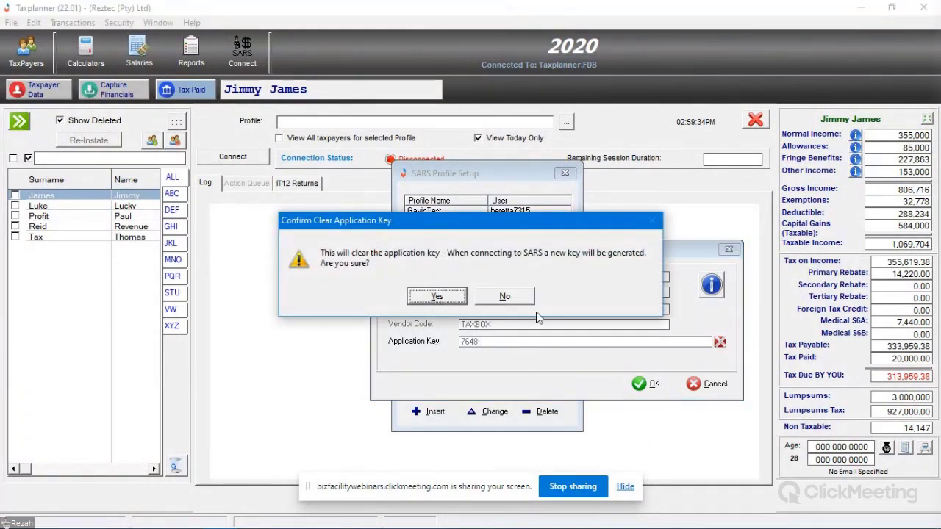
pyautogui.click(439, 296)
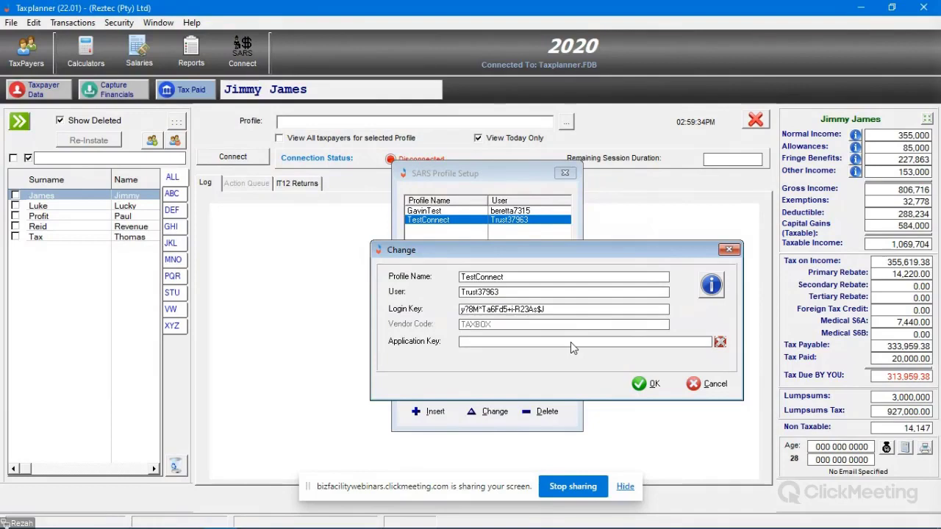
pyautogui.click(690, 390)
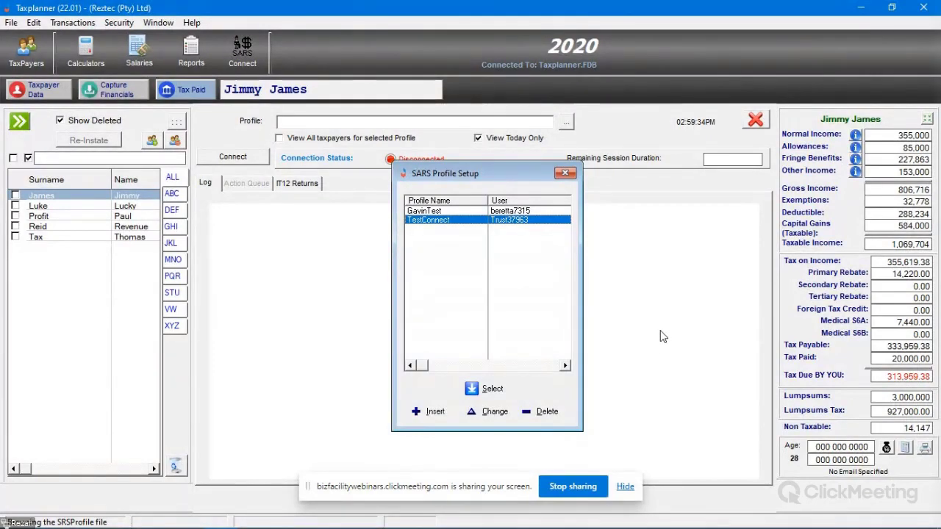
# Step: Reopen SARS Connect and select GavinTest as the connection profile
pyautogui.click(440, 213)
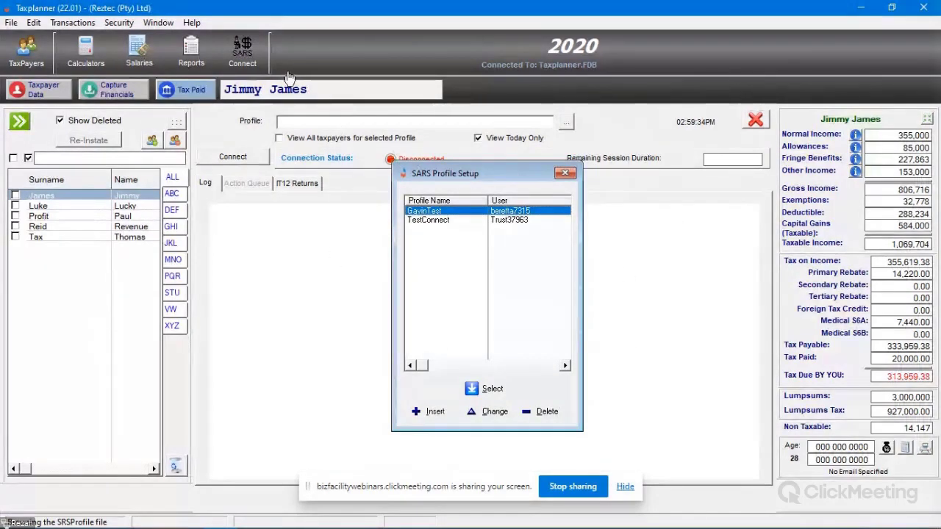
pyautogui.click(565, 173)
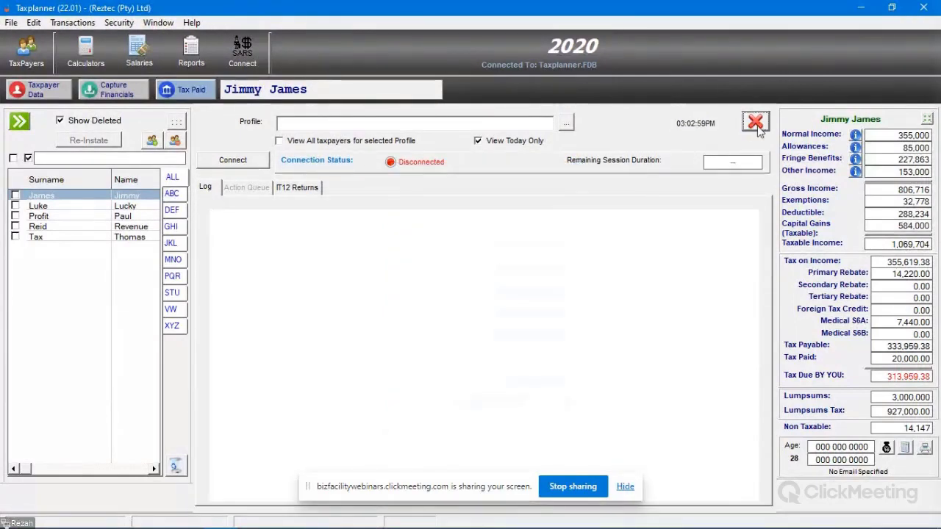
pyautogui.click(755, 119)
pyautogui.click(234, 45)
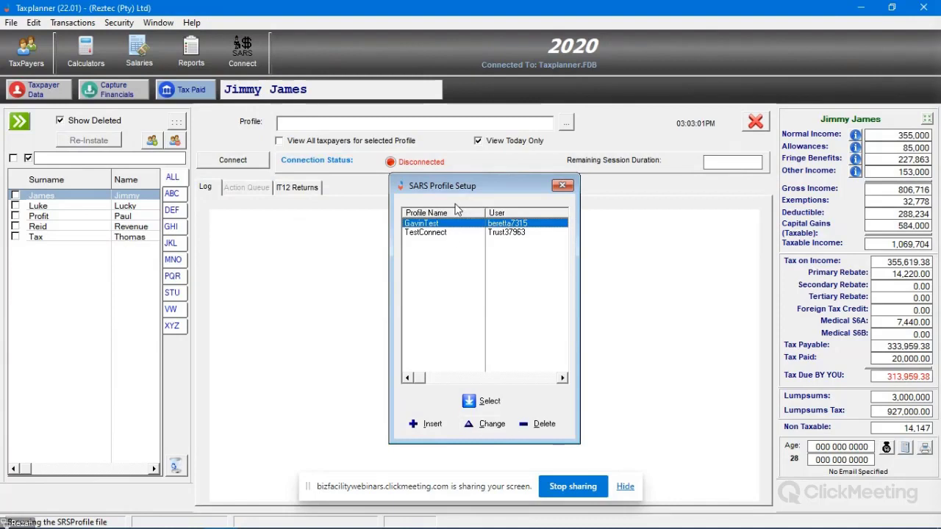
pyautogui.click(500, 404)
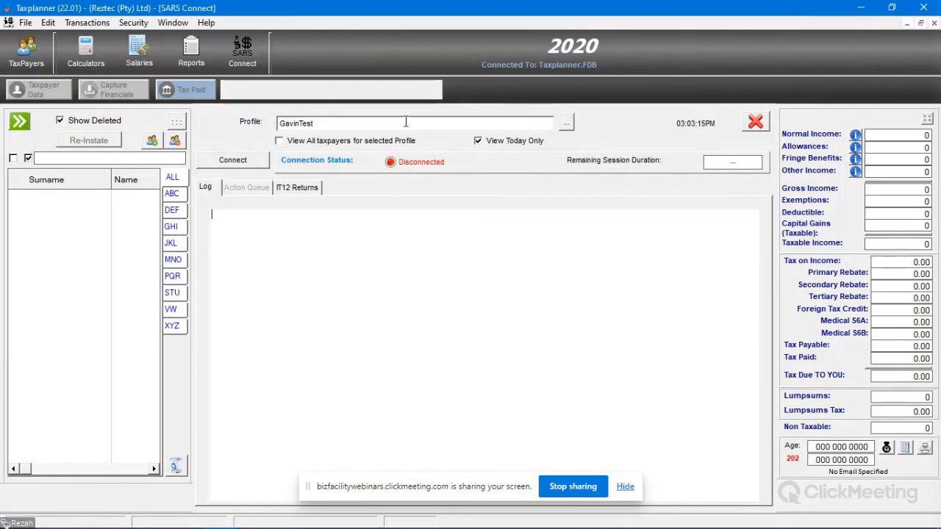
pyautogui.click(403, 125)
pyautogui.click(297, 188)
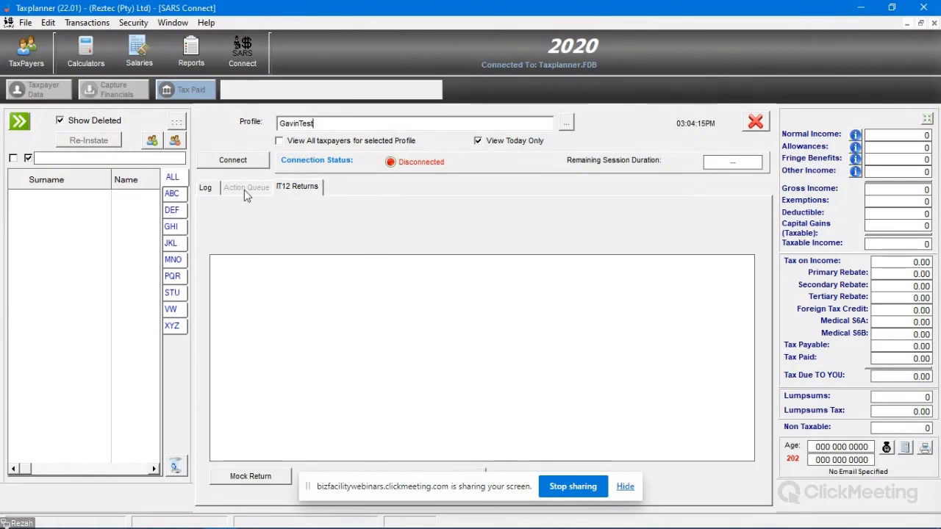
pyautogui.click(205, 189)
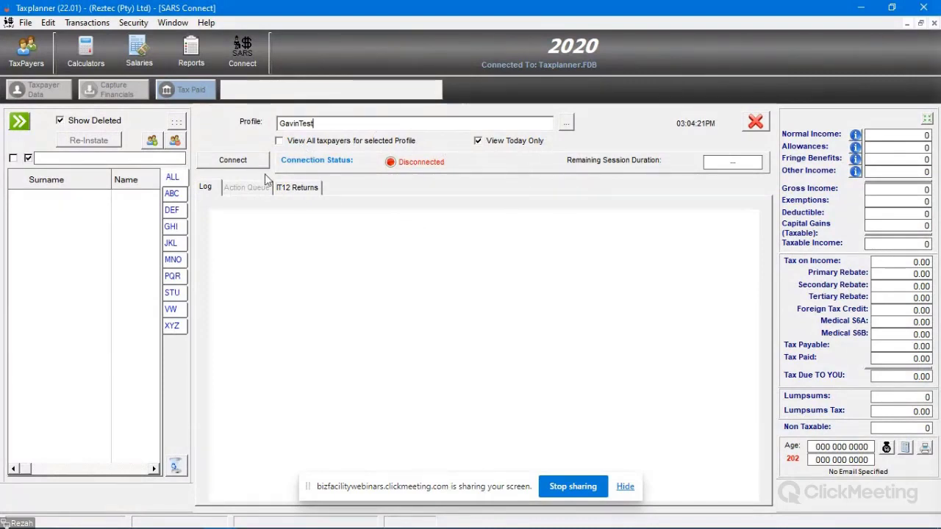
# Step: Connect to SARS with GavinTest until the status shows Connected
pyautogui.click(239, 163)
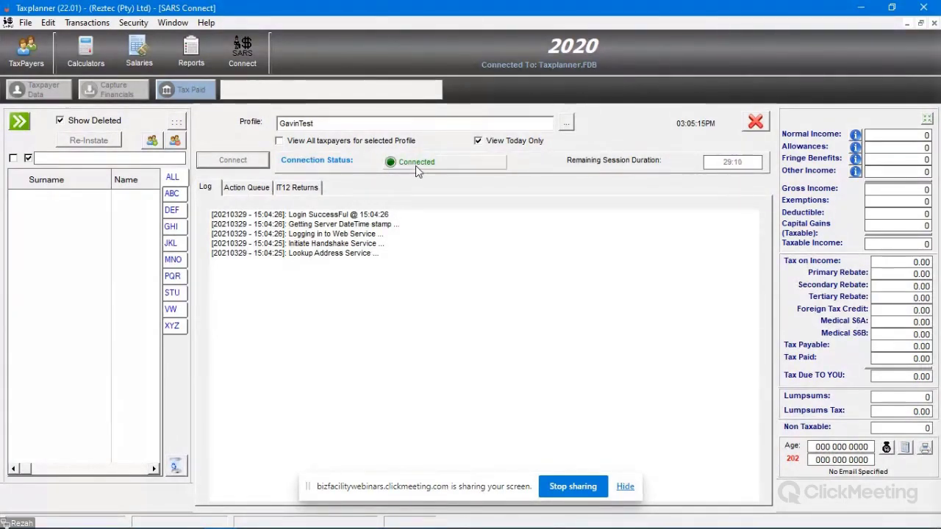
# Step: Check the Action Queue and GavinTest profile name, then close SARS Connect
pyautogui.click(246, 188)
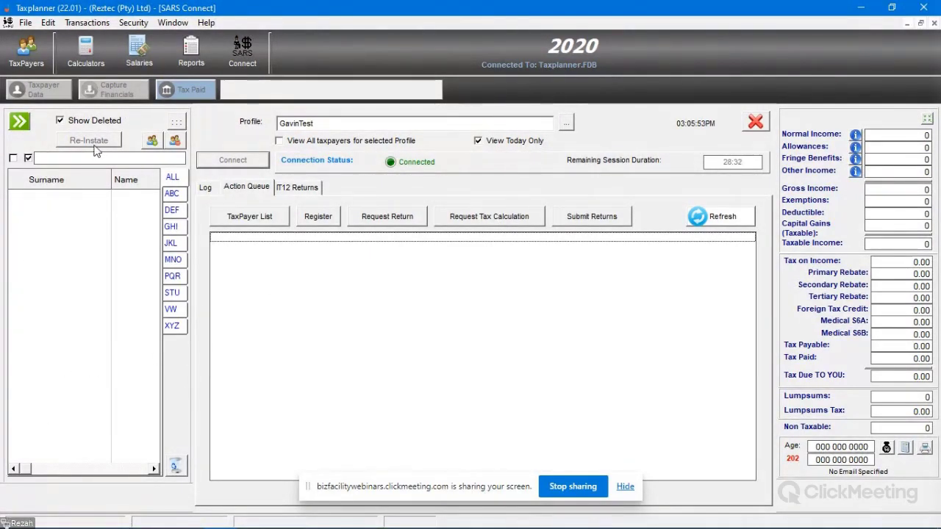
pyautogui.click(334, 125)
pyautogui.doubleClick(334, 125)
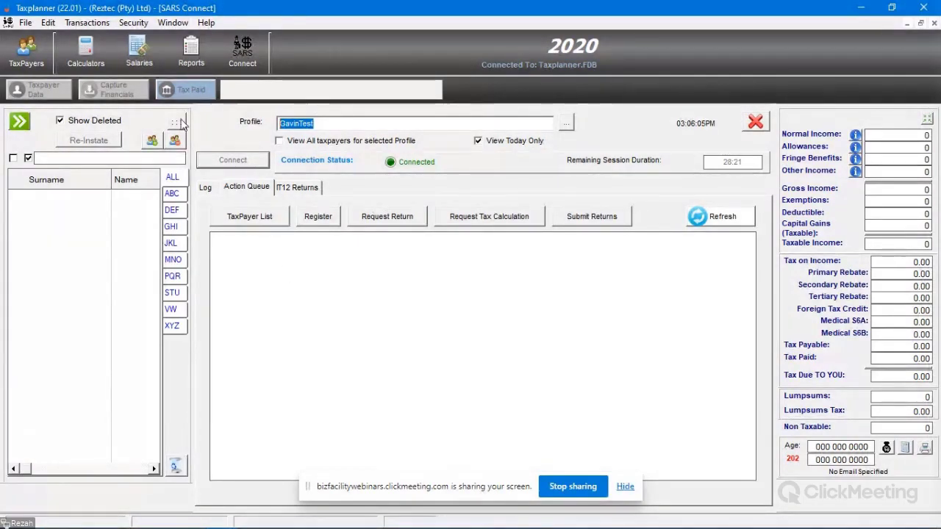
pyautogui.click(755, 122)
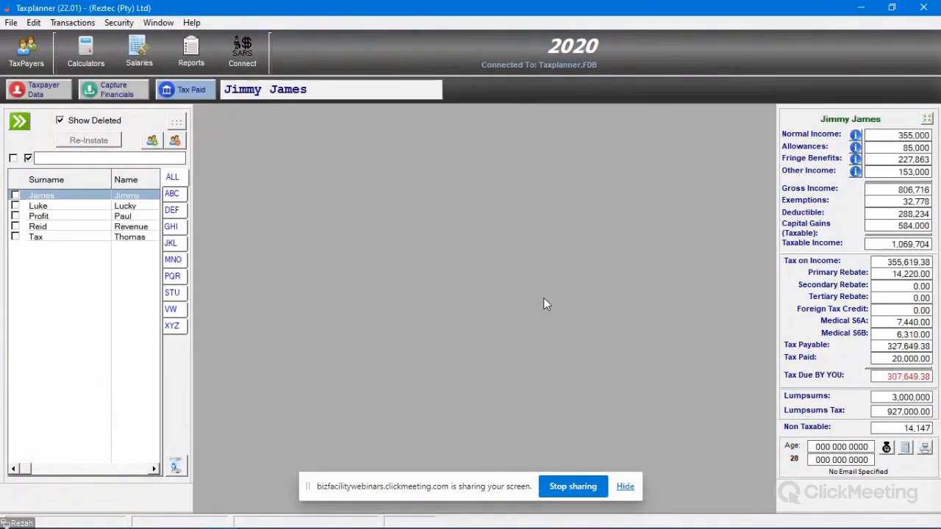
pyautogui.click(177, 122)
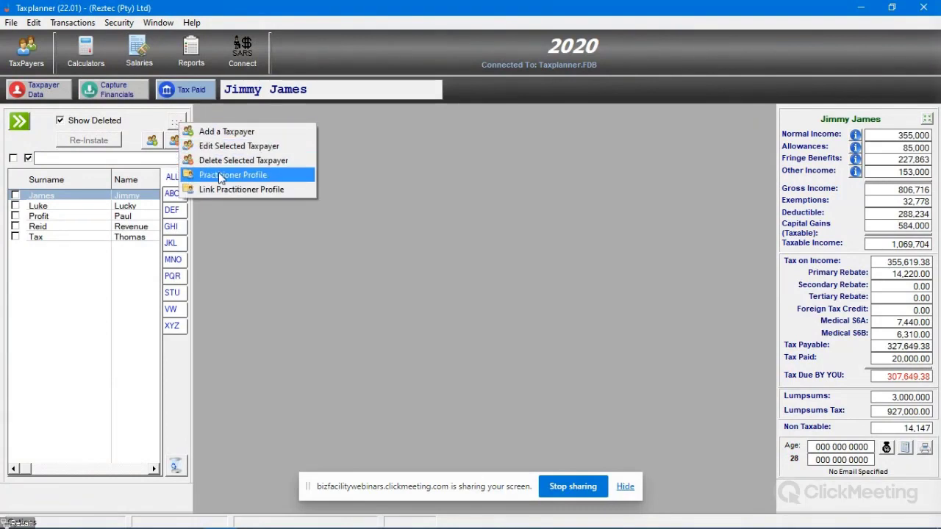
pyautogui.click(252, 176)
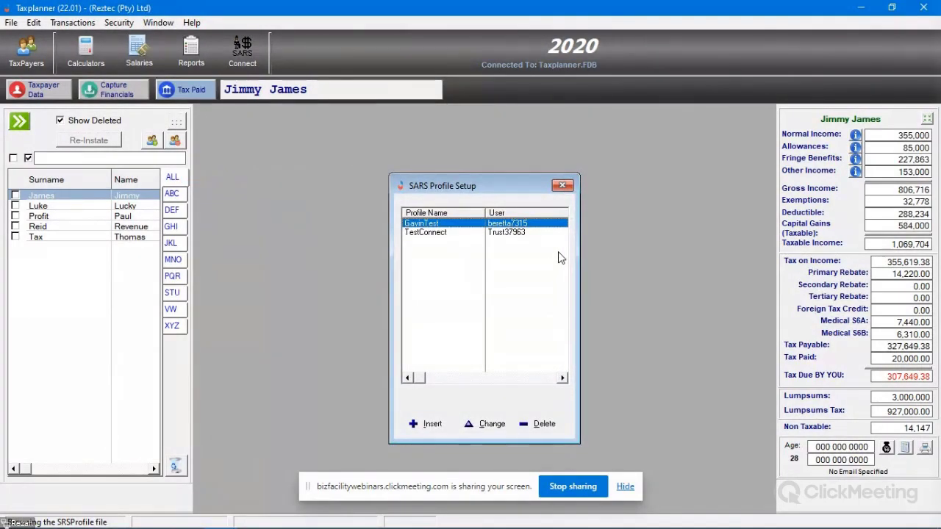
pyautogui.click(560, 186)
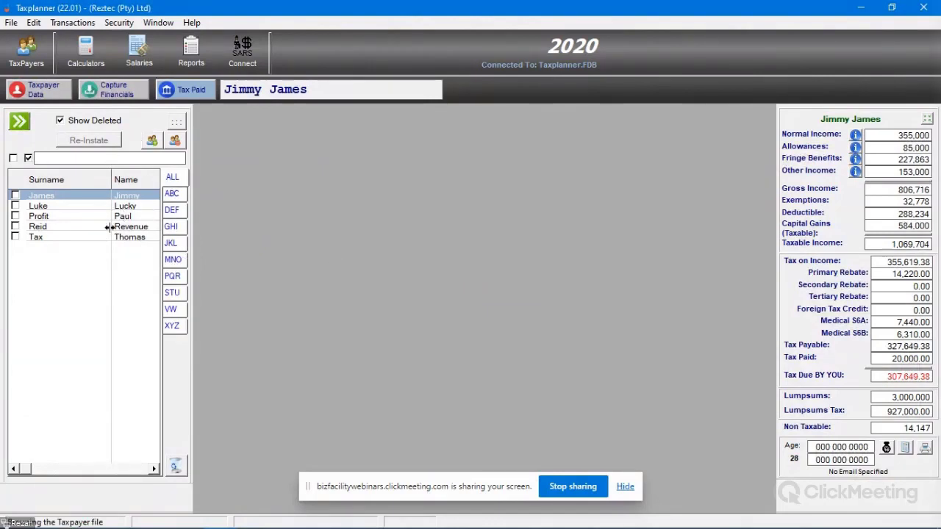
pyautogui.click(42, 94)
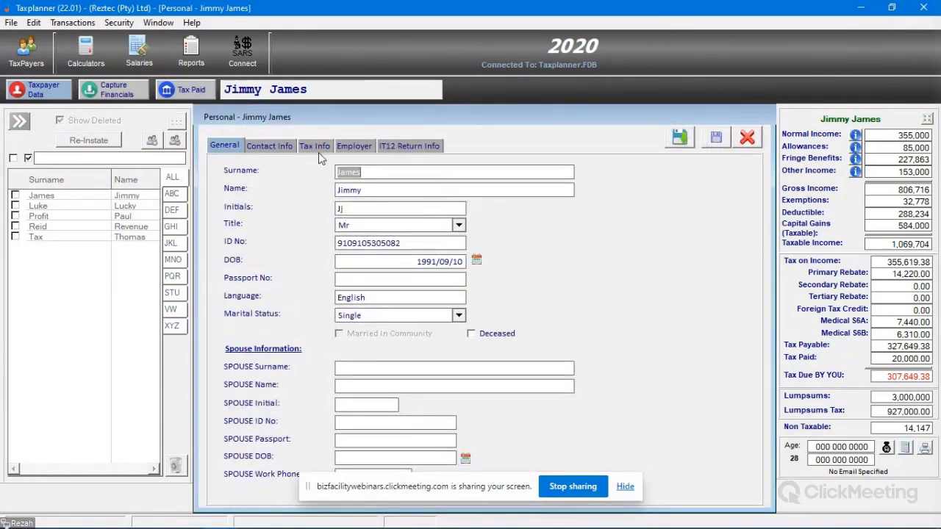
pyautogui.click(318, 147)
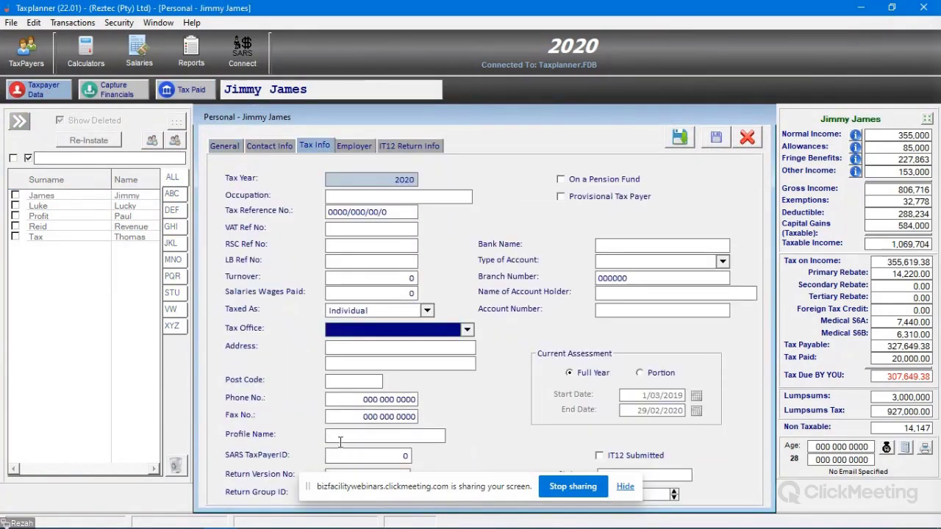
pyautogui.click(441, 436)
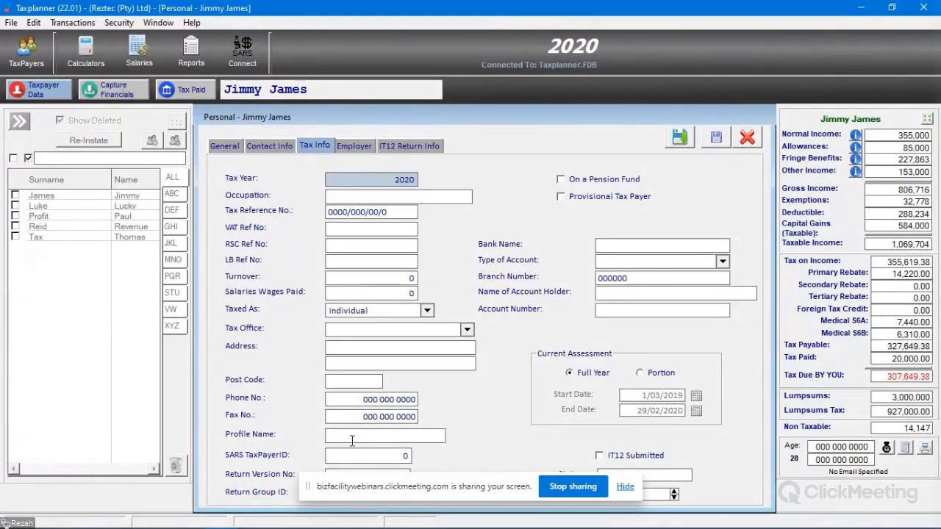
pyautogui.click(752, 138)
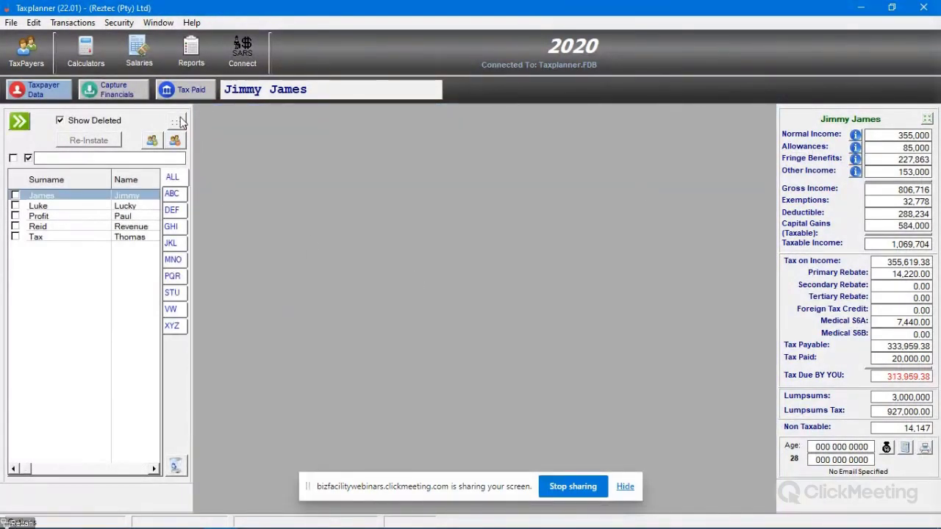
# Step: Open Link Taxpayers to Profile and choose GavinTest as the profile
pyautogui.click(181, 122)
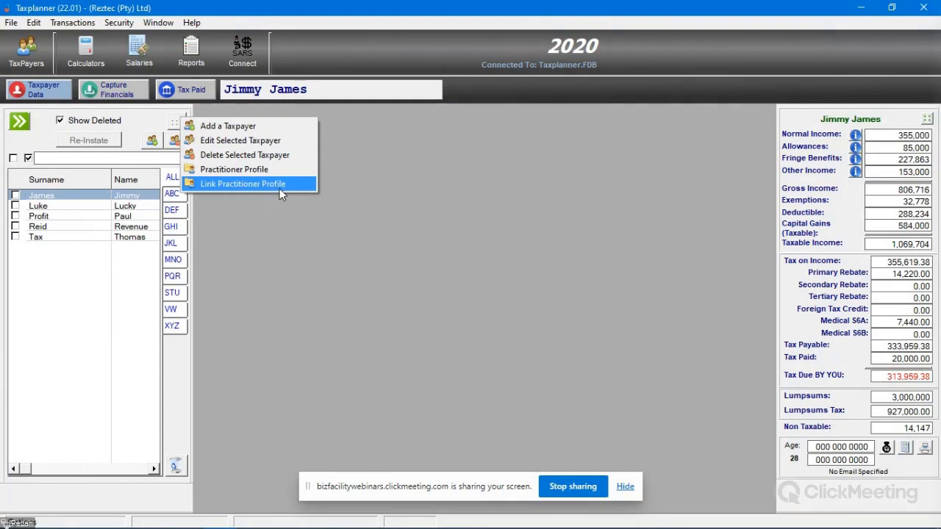
pyautogui.click(257, 186)
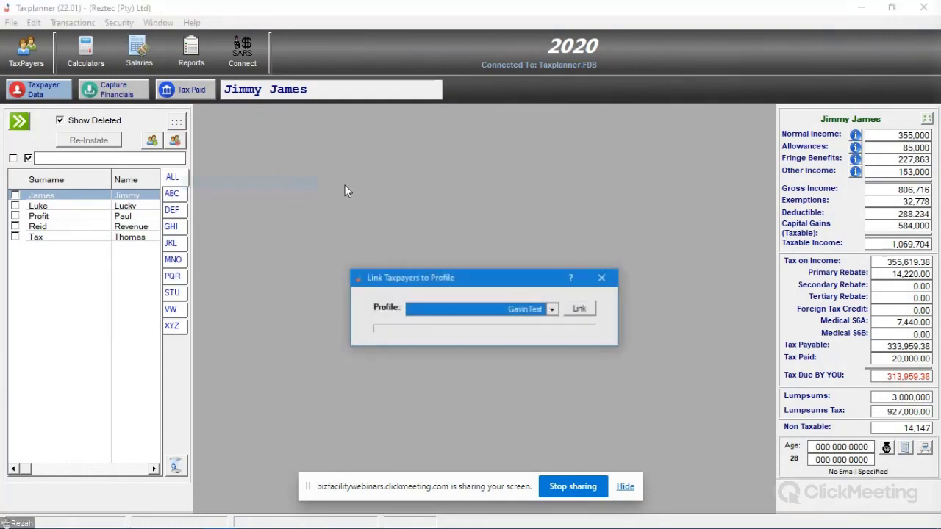
pyautogui.moveTo(487, 280); pyautogui.dragTo(505, 128)
pyautogui.click(570, 158)
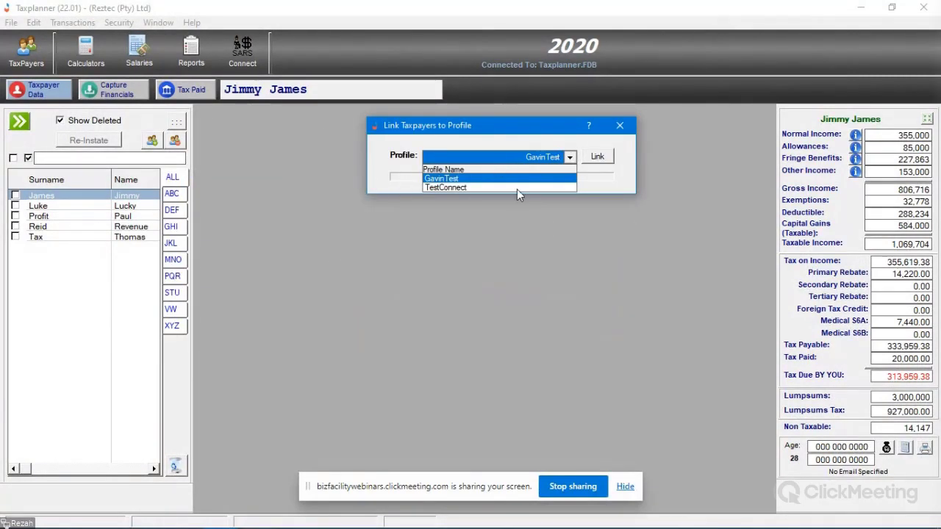
pyautogui.click(484, 179)
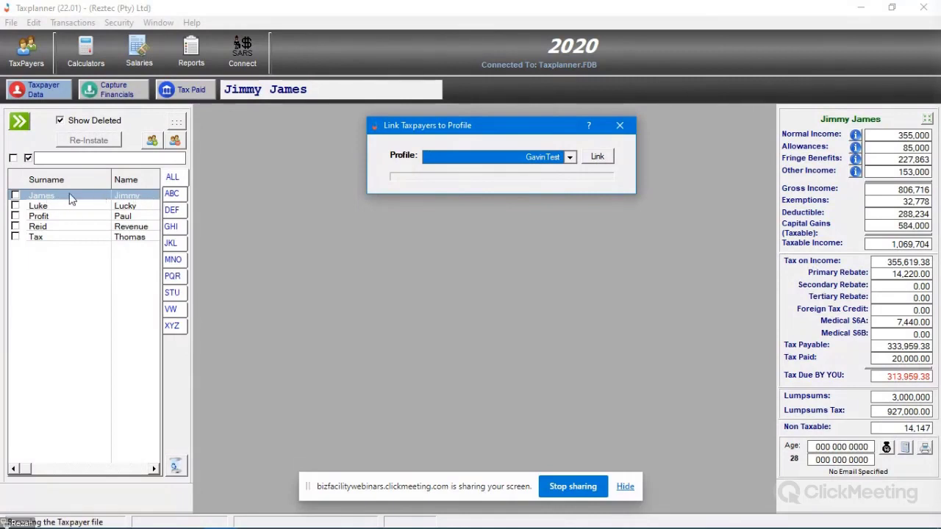
# Step: Link the selected taxpayer to GavinTest, confirm, and close the linking dialog
pyautogui.click(595, 157)
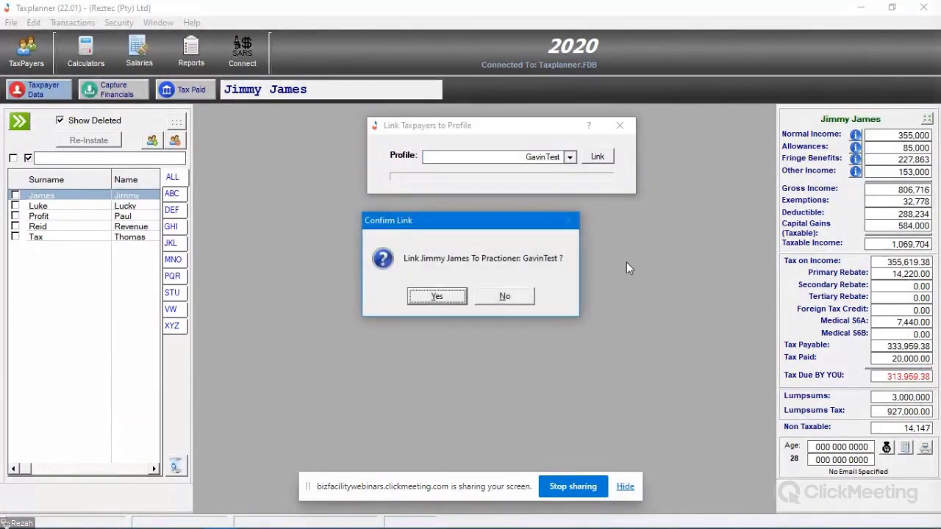
pyautogui.click(431, 297)
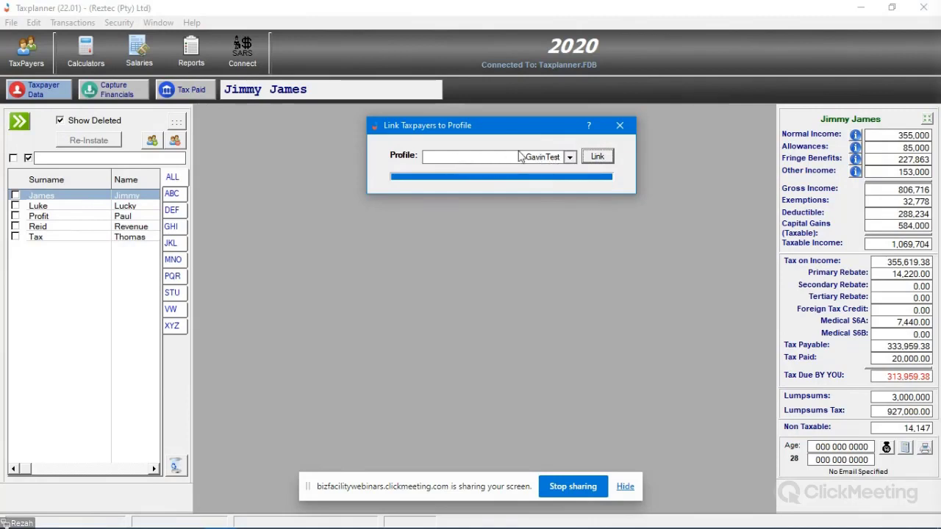
pyautogui.click(611, 155)
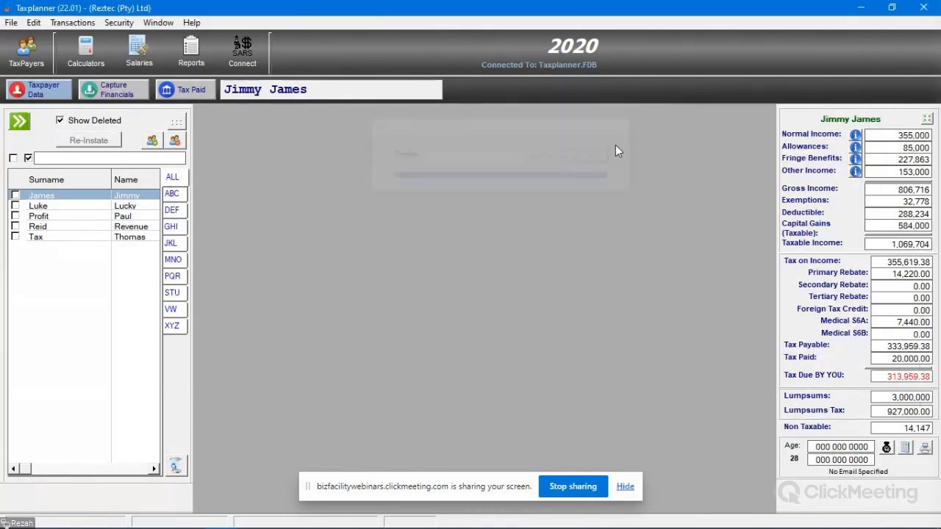
# Step: Connect to SARS with the GavinTest profile and open the TaxPayer List from the Action Queue
pyautogui.click(242, 56)
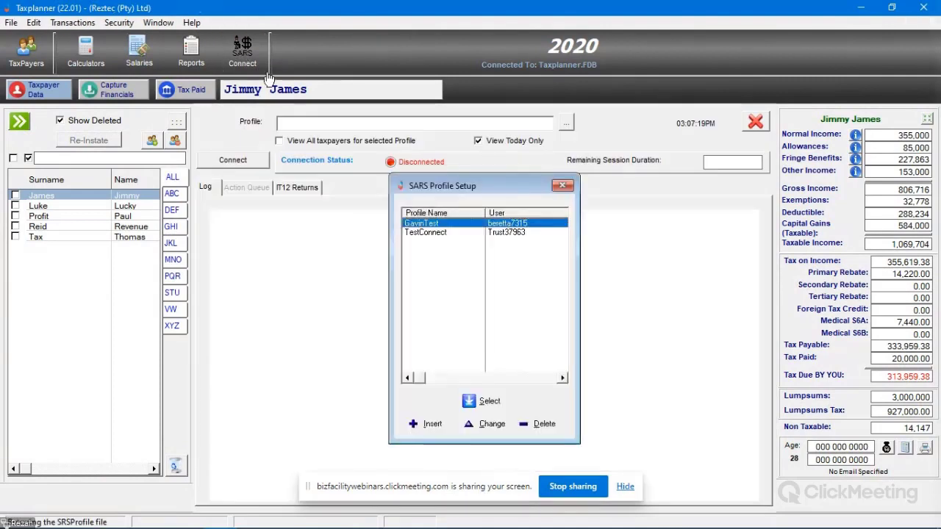
pyautogui.click(488, 401)
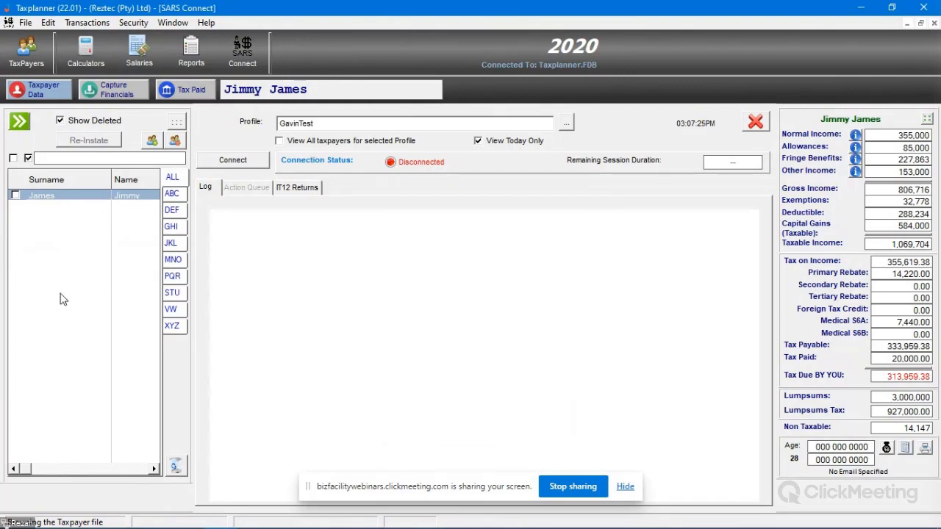
pyautogui.click(369, 304)
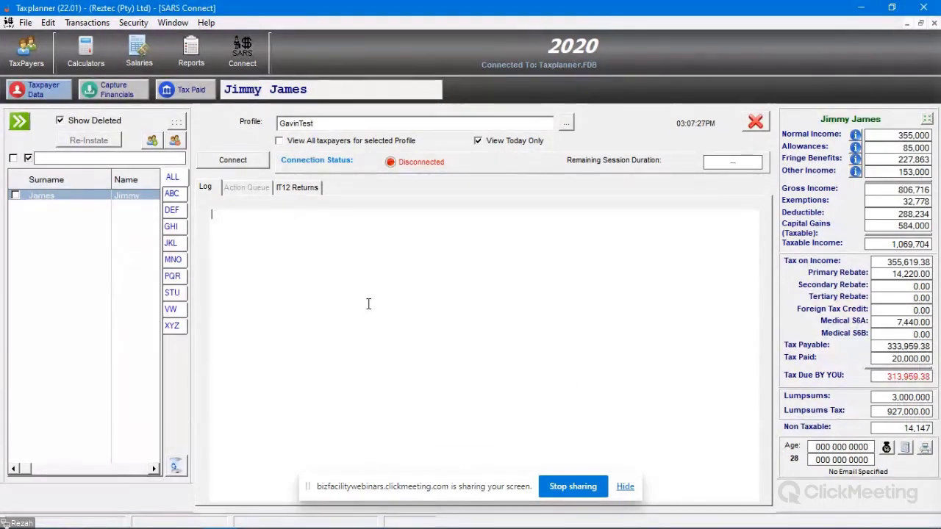
pyautogui.click(230, 161)
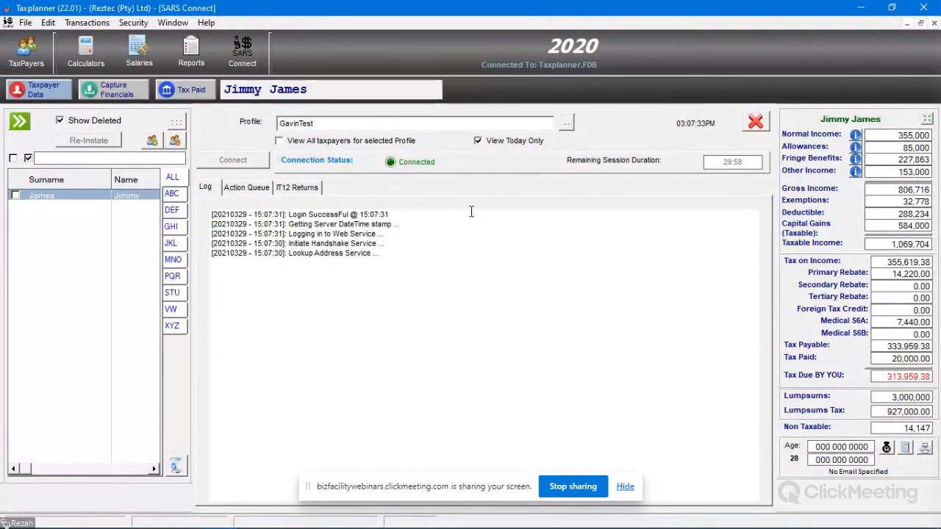
pyautogui.click(246, 188)
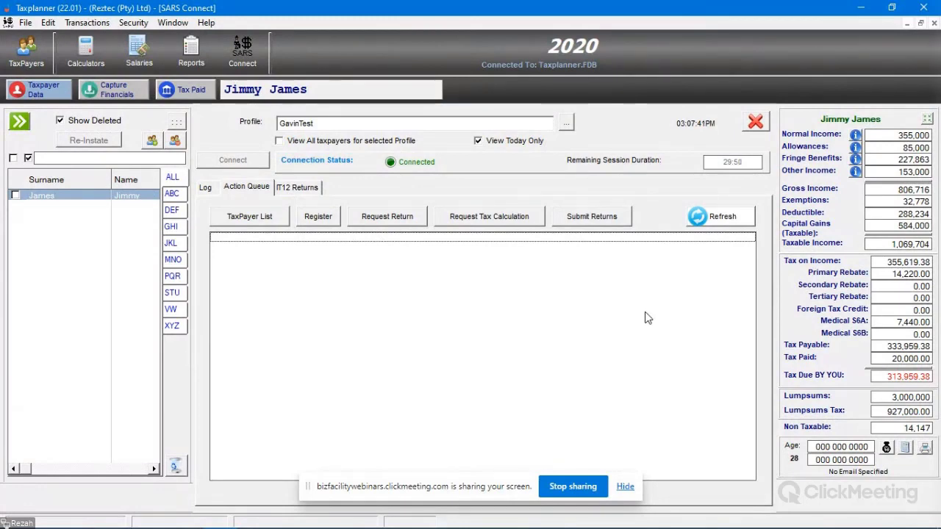
pyautogui.click(251, 219)
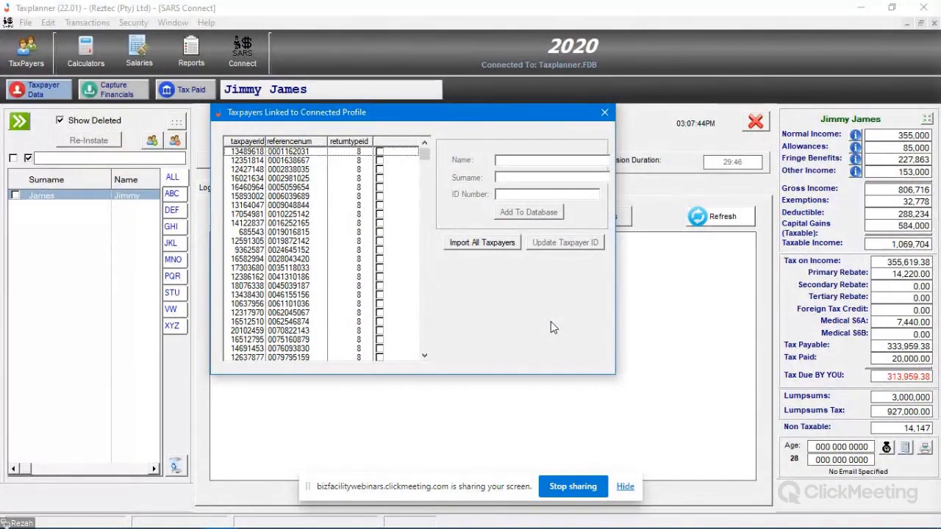
pyautogui.moveTo(366, 110); pyautogui.dragTo(441, 190)
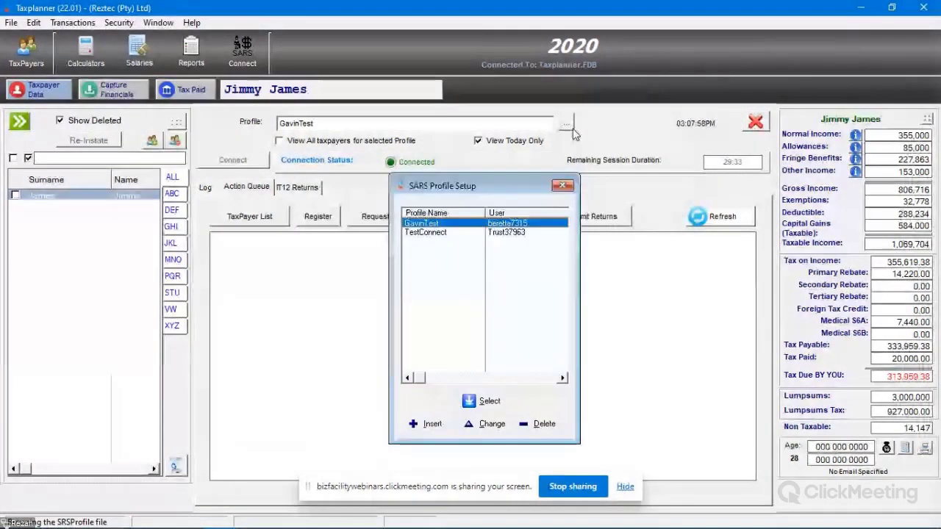
# Step: Inspect the TestConnect profile's details without saving, then close the SARS profile list
pyautogui.click(434, 232)
pyautogui.click(489, 424)
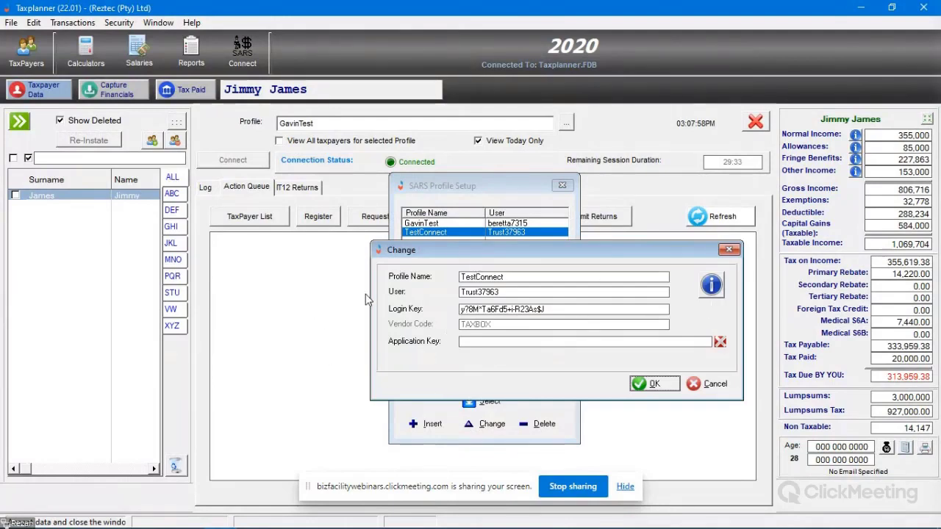
pyautogui.doubleClick(473, 292)
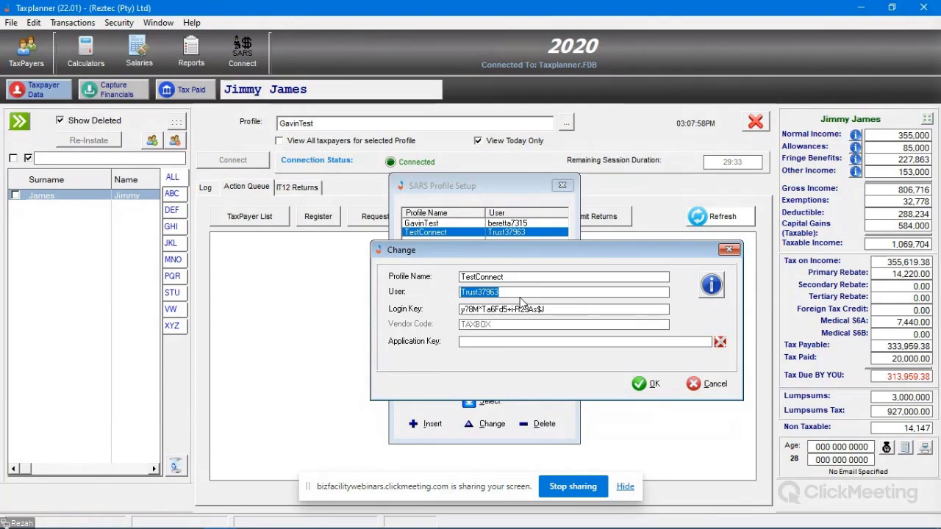
pyautogui.press('Return')
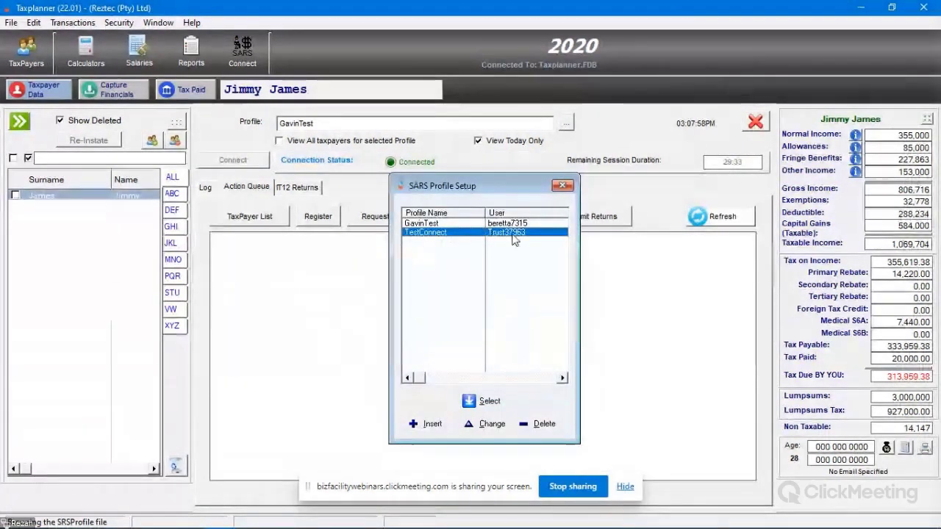
pyautogui.click(563, 185)
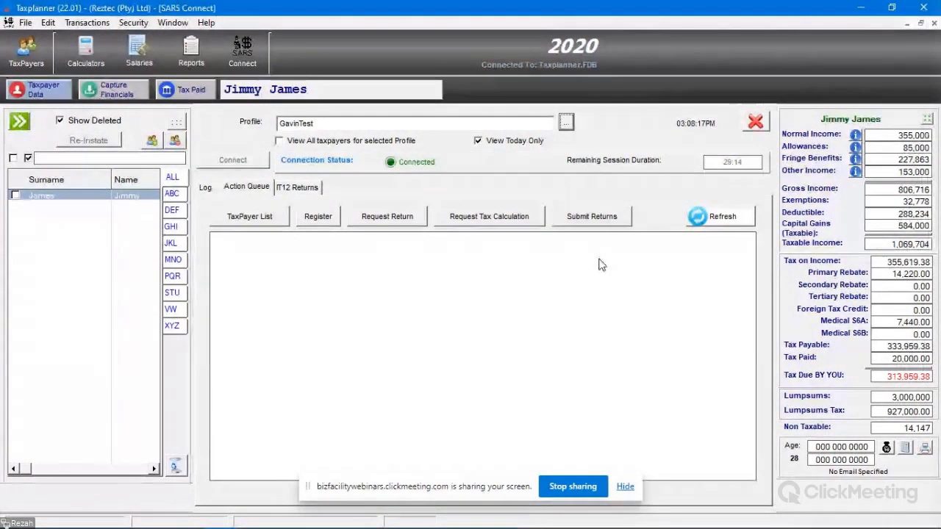
# Step: Open the Taxpayers Linked to Connected Profile list and pick a taxpayer row
pyautogui.click(249, 218)
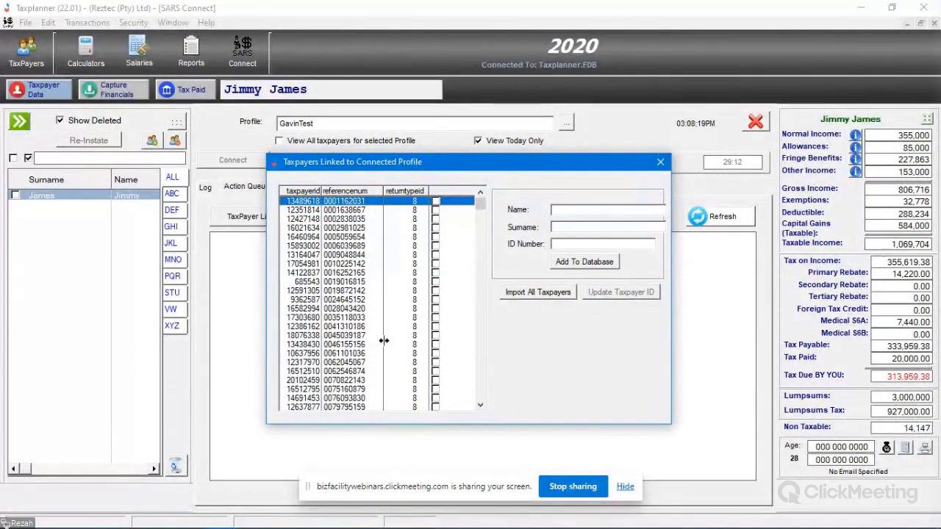
pyautogui.click(358, 310)
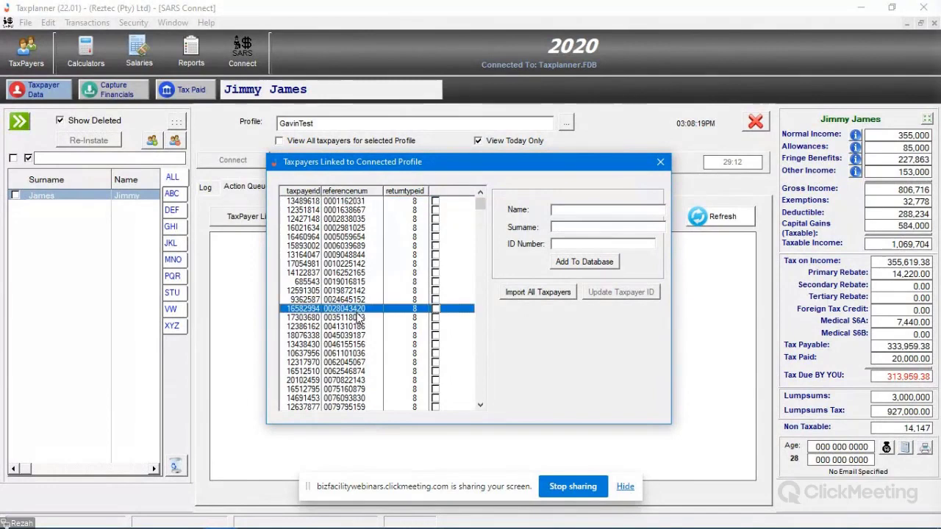
pyautogui.scroll(-3, 346, 386)
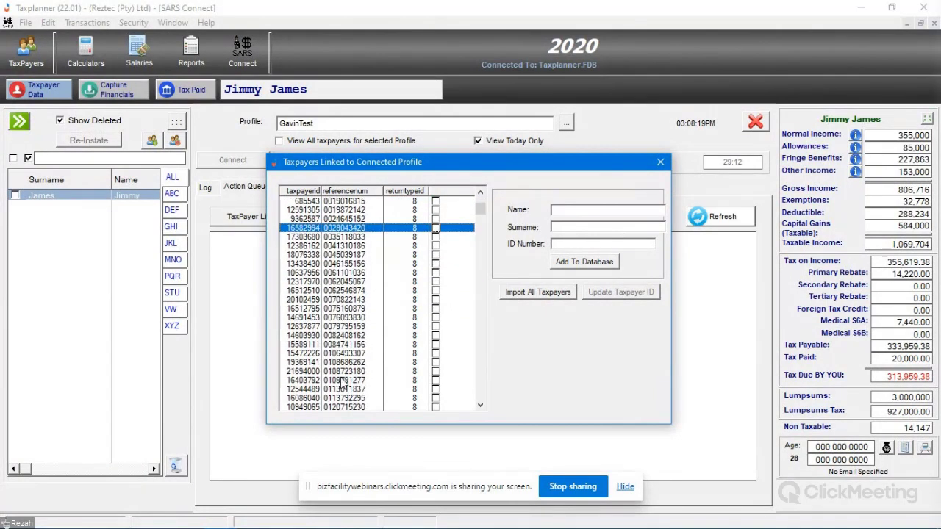
pyautogui.scroll(3, 342, 384)
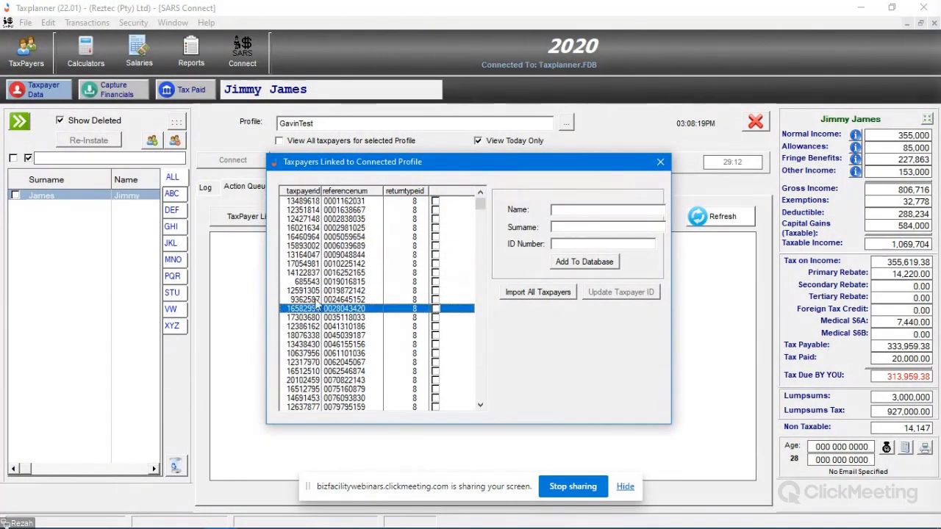
pyautogui.scroll(-5, 298, 304)
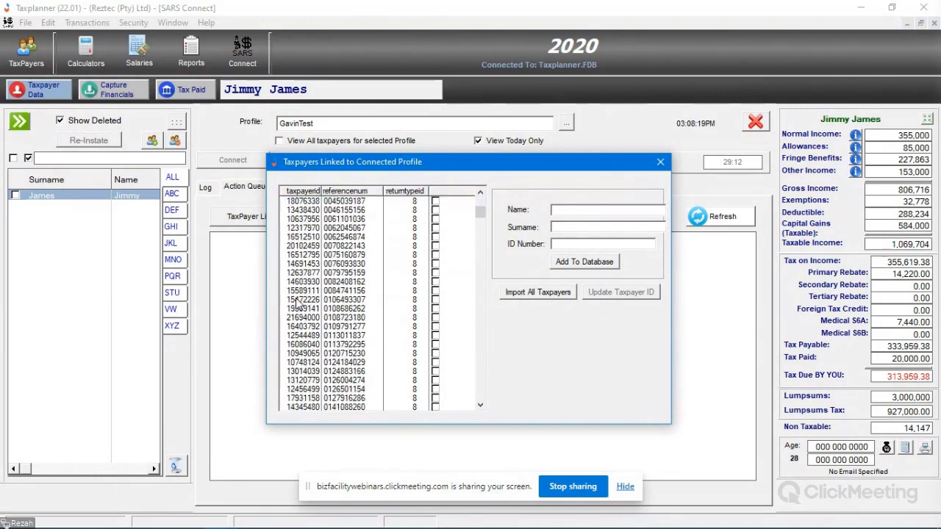
pyautogui.scroll(-9, 298, 305)
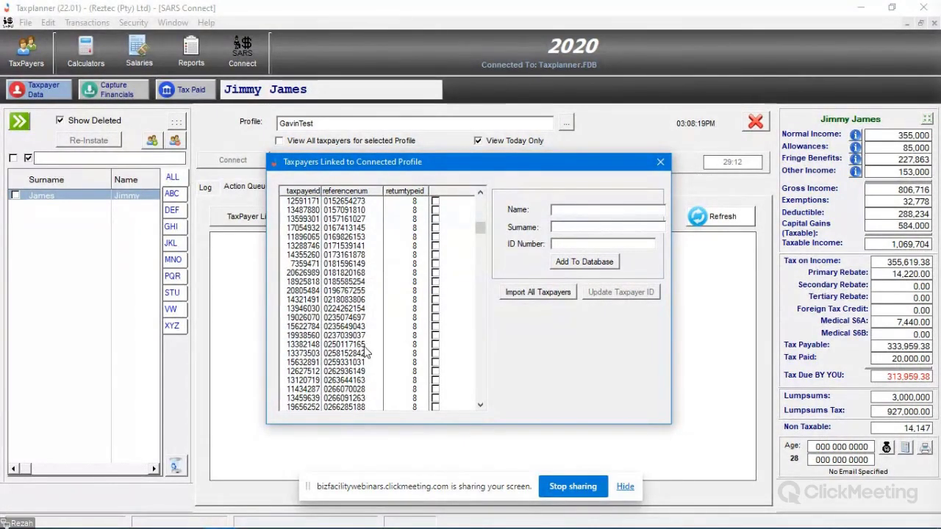
pyautogui.scroll(2, 367, 354)
pyautogui.scroll(12, 368, 353)
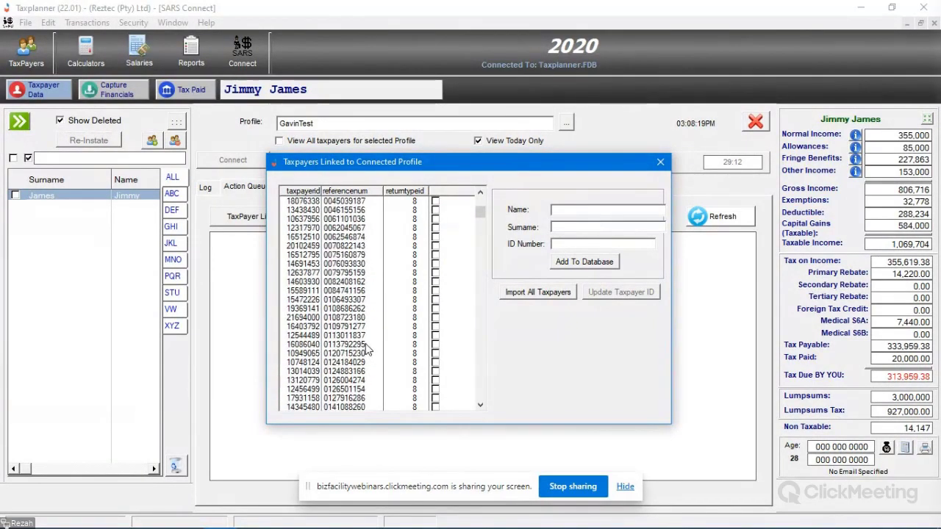
pyautogui.click(368, 308)
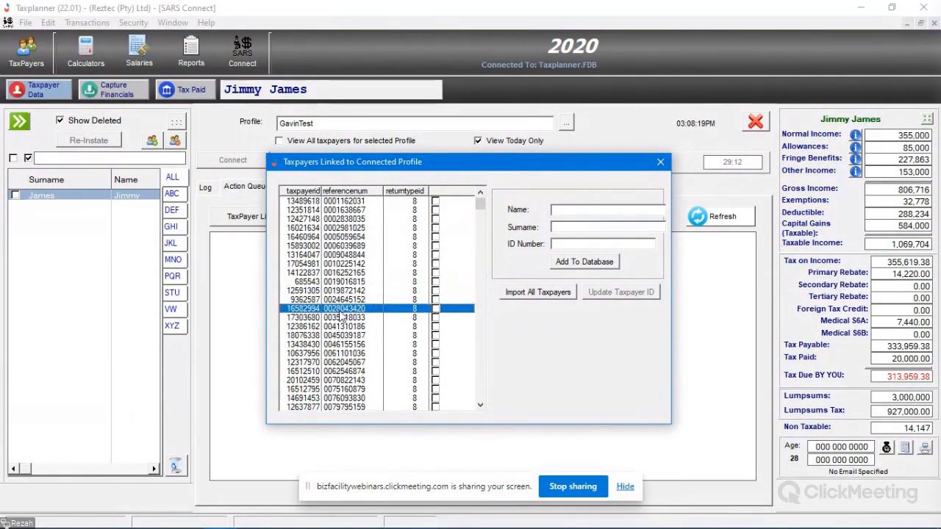
# Step: Browse the linked list, selecting the first taxpayer and then one further down
pyautogui.scroll(-10, 342, 315)
pyautogui.scroll(-8, 345, 310)
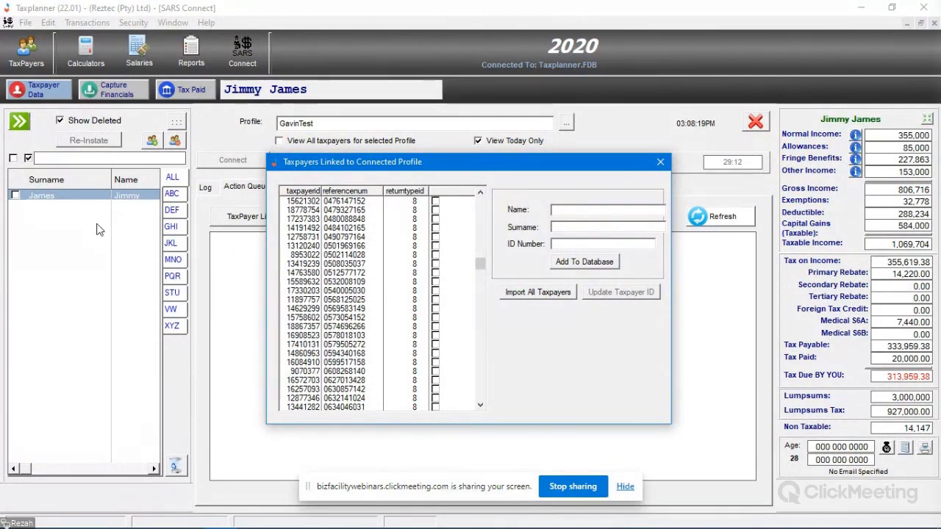
pyautogui.scroll(10, 383, 309)
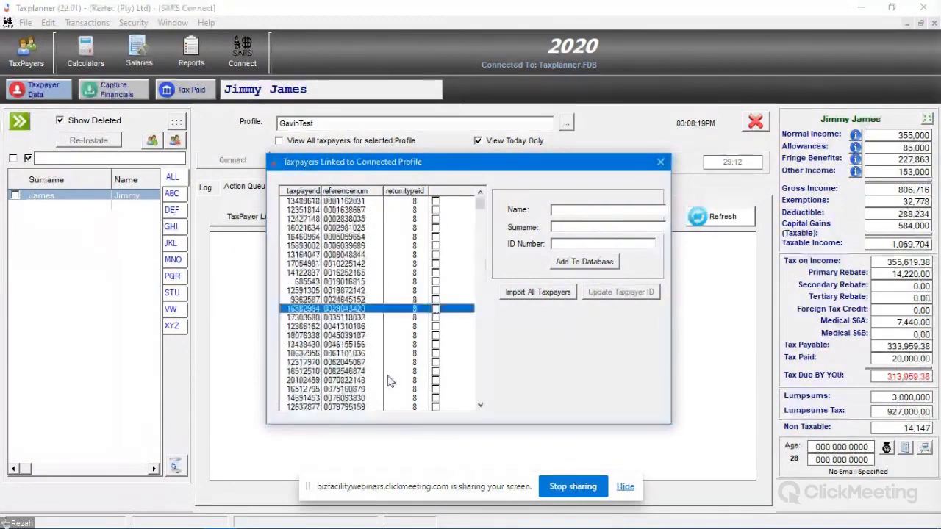
pyautogui.click(454, 208)
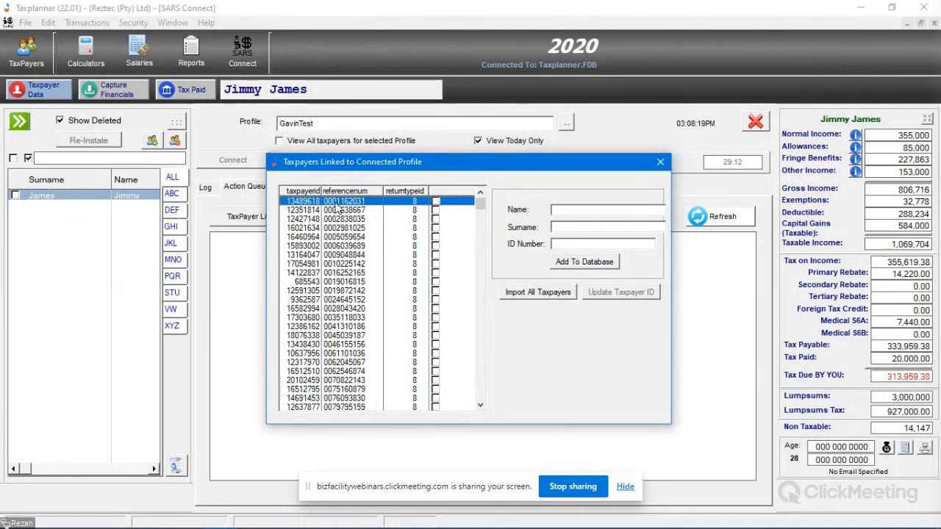
pyautogui.scroll(-3, 337, 209)
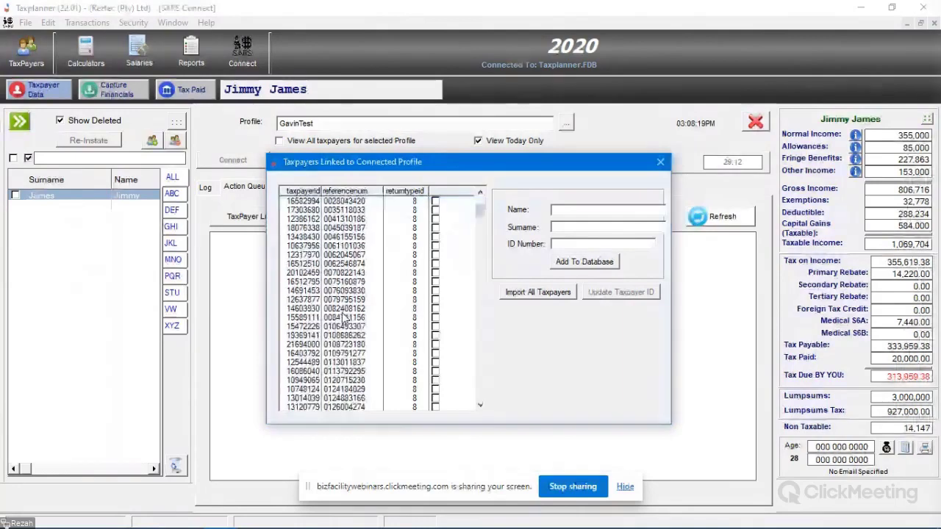
pyautogui.scroll(-4, 342, 294)
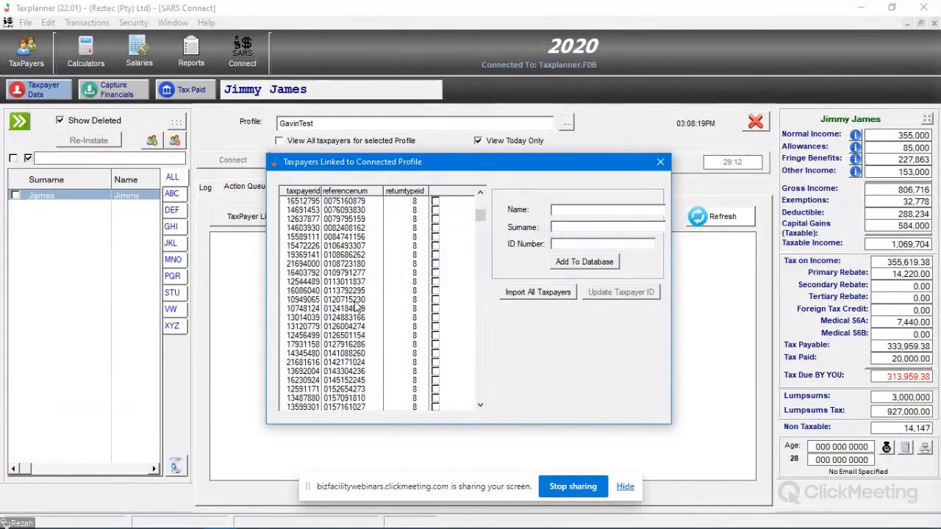
pyautogui.scroll(-5, 357, 305)
pyautogui.scroll(-8, 340, 279)
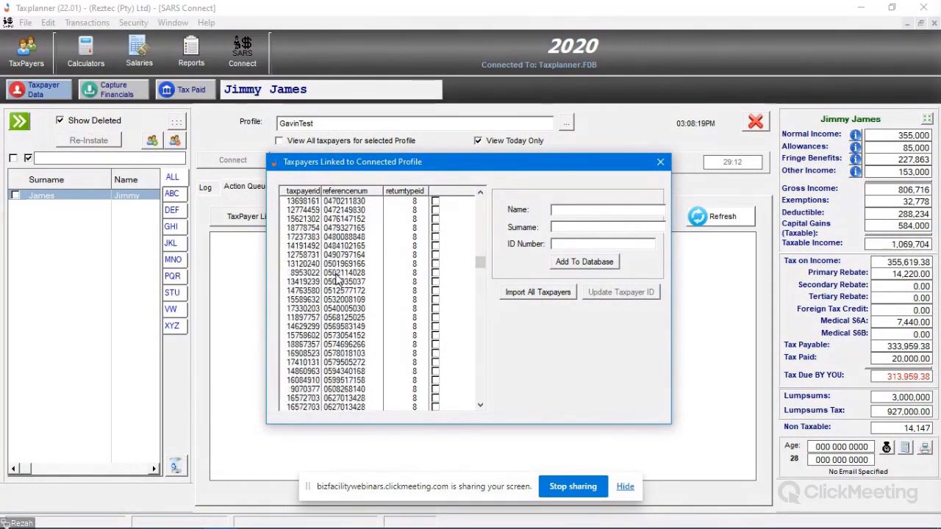
pyautogui.scroll(-10, 346, 272)
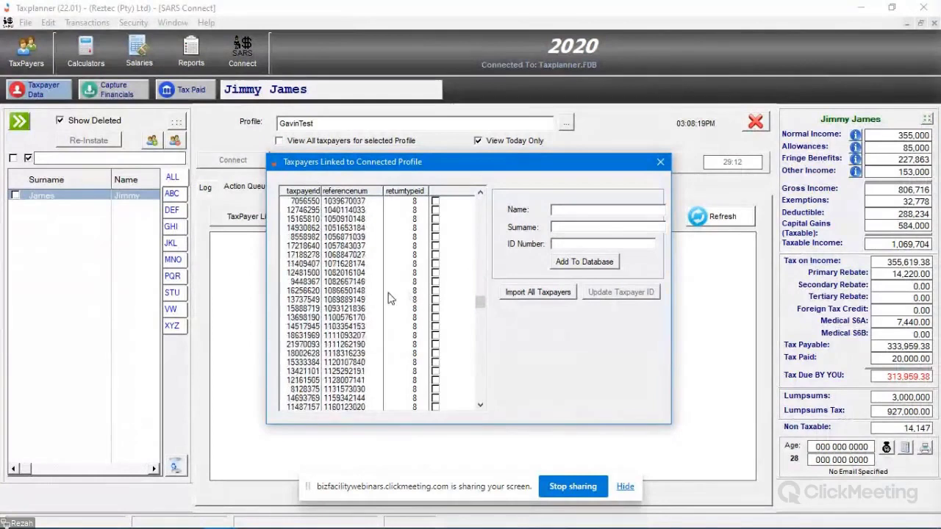
pyautogui.click(357, 390)
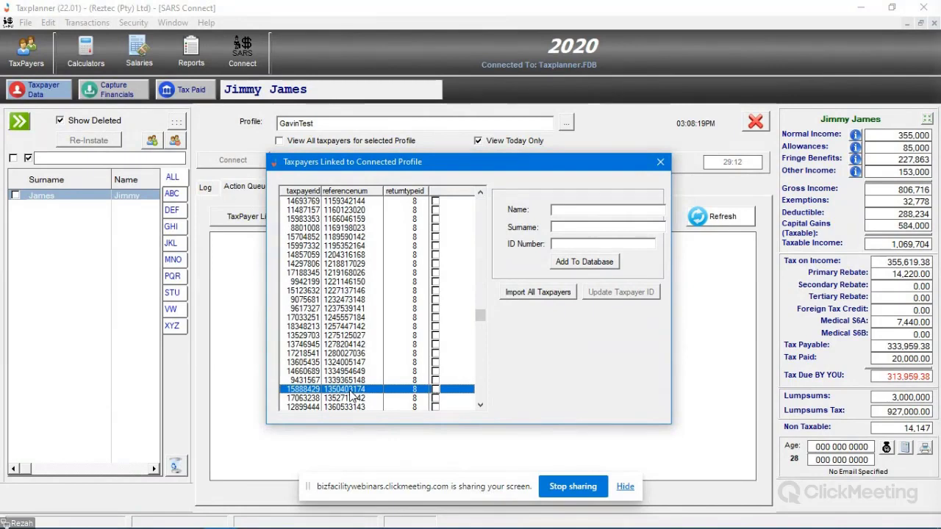
pyautogui.scroll(-6, 352, 397)
# Step: Enter the Test taxpayer's first name, add it to the database, tick its row, and close the list
pyautogui.click(589, 211)
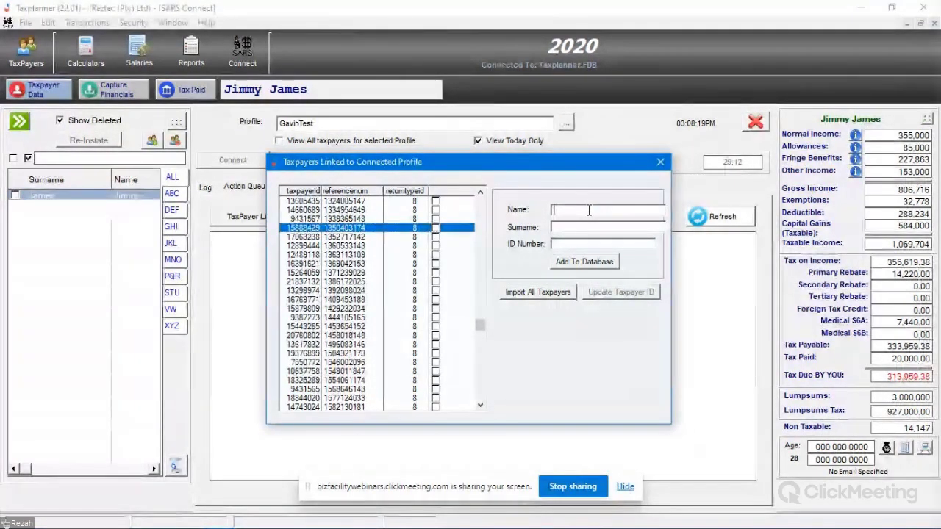
pyautogui.write('Test')
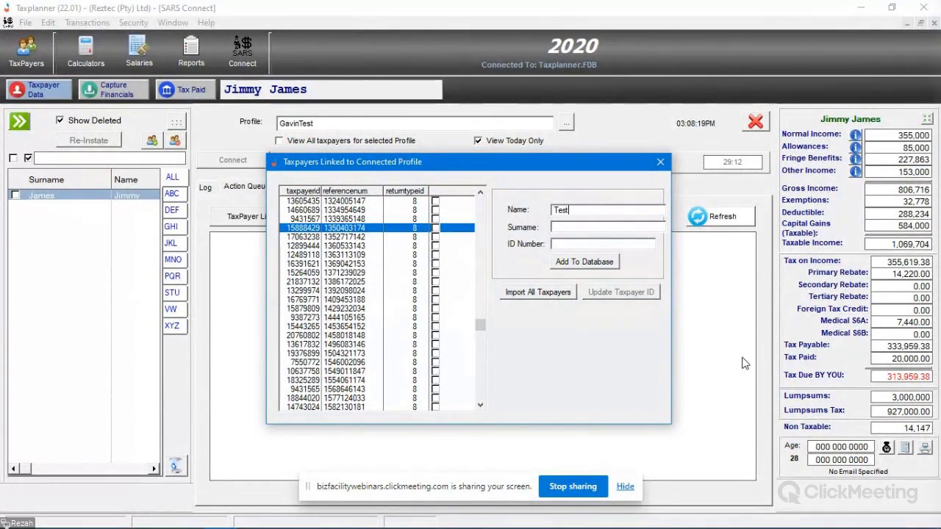
pyautogui.write('Te')
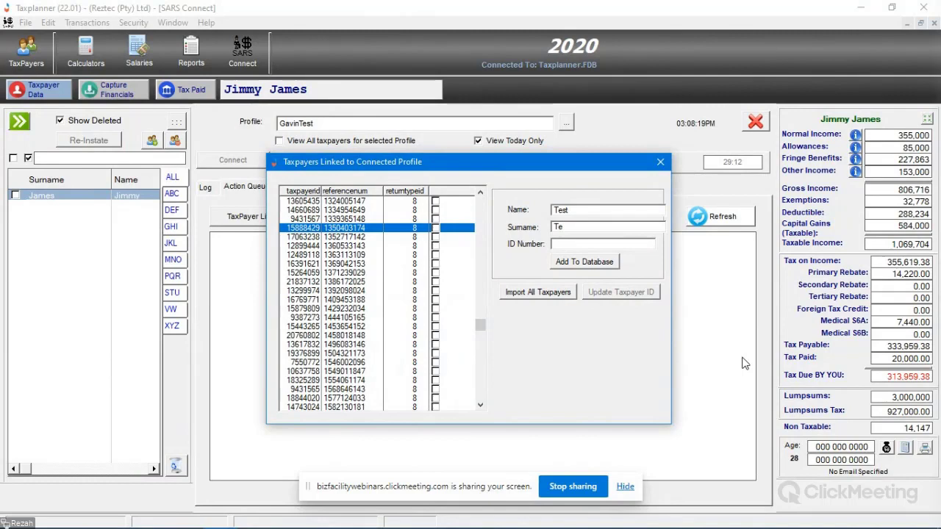
pyautogui.write('st')
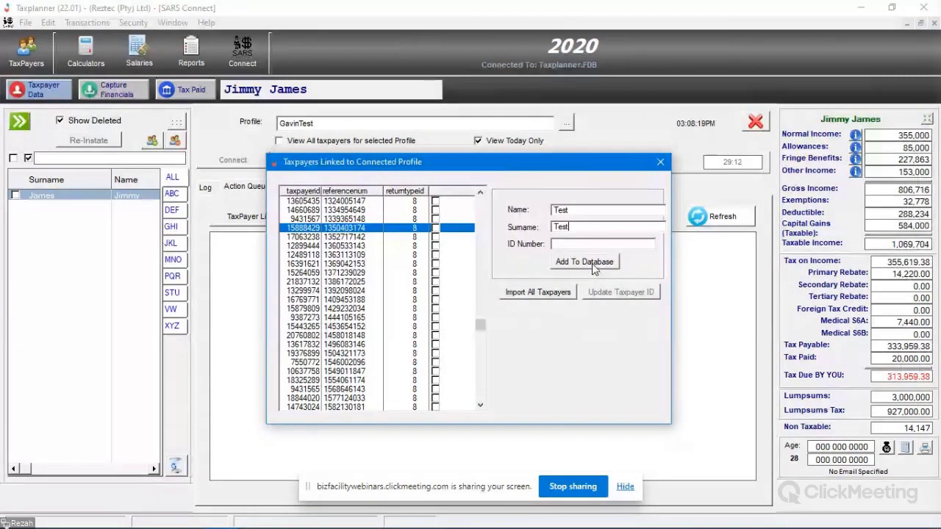
pyautogui.click(592, 264)
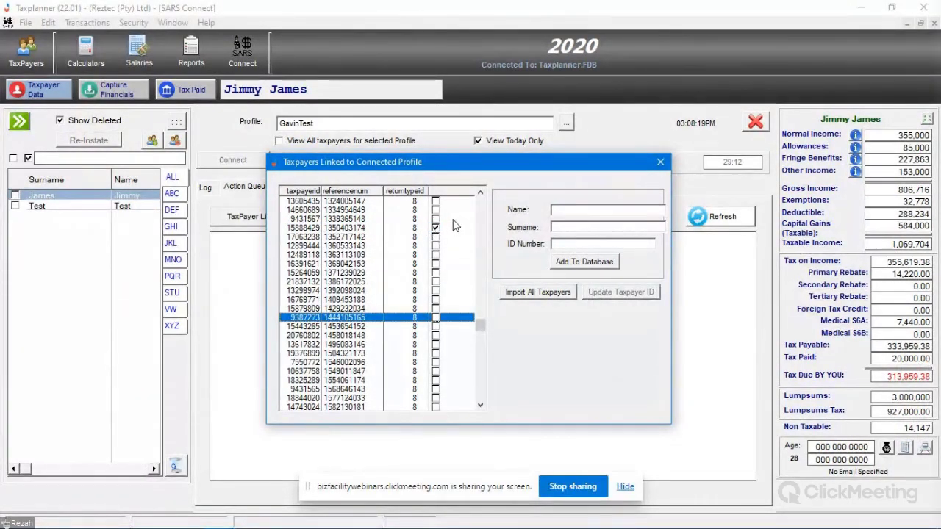
pyautogui.click(359, 230)
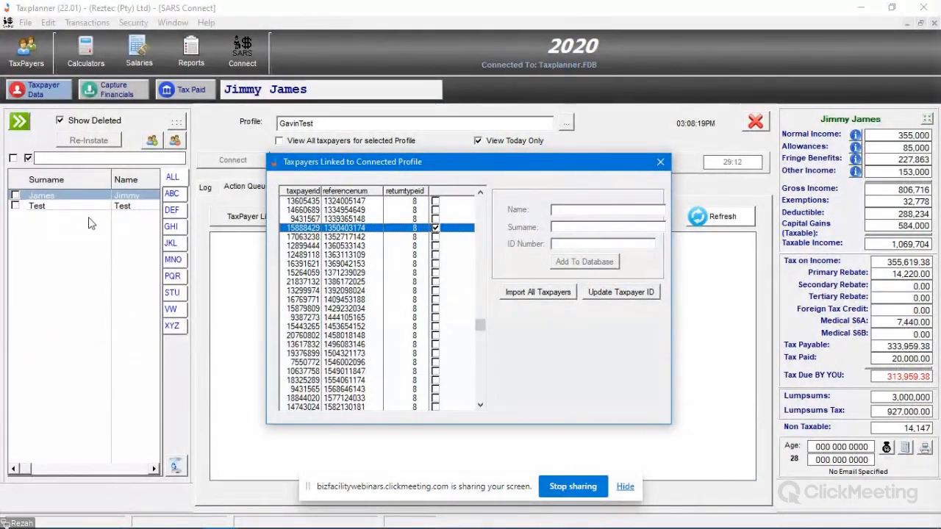
pyautogui.click(660, 163)
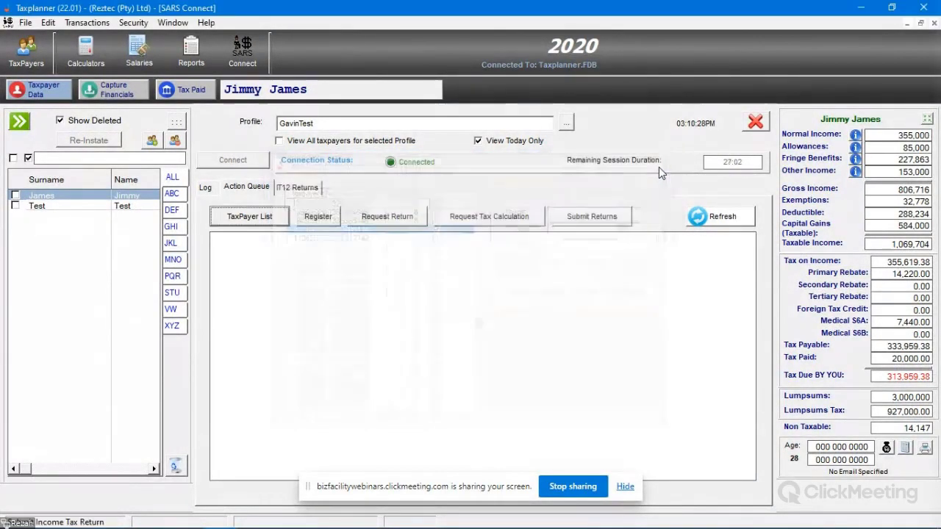
# Step: Select the Test taxpayer in the left-hand list to make it current
pyautogui.click(65, 206)
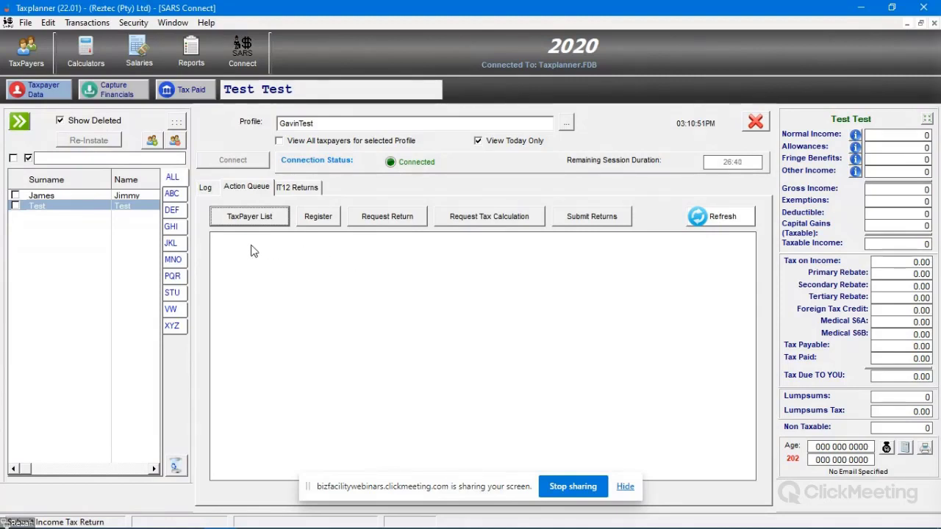
# Step: Request the IT return from SARS and select the new Received queue entry
pyautogui.click(389, 222)
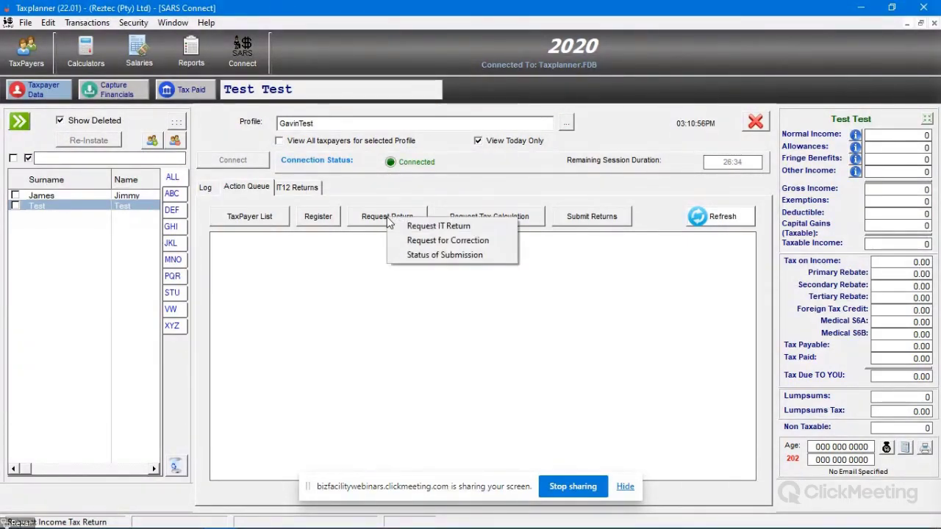
pyautogui.click(432, 228)
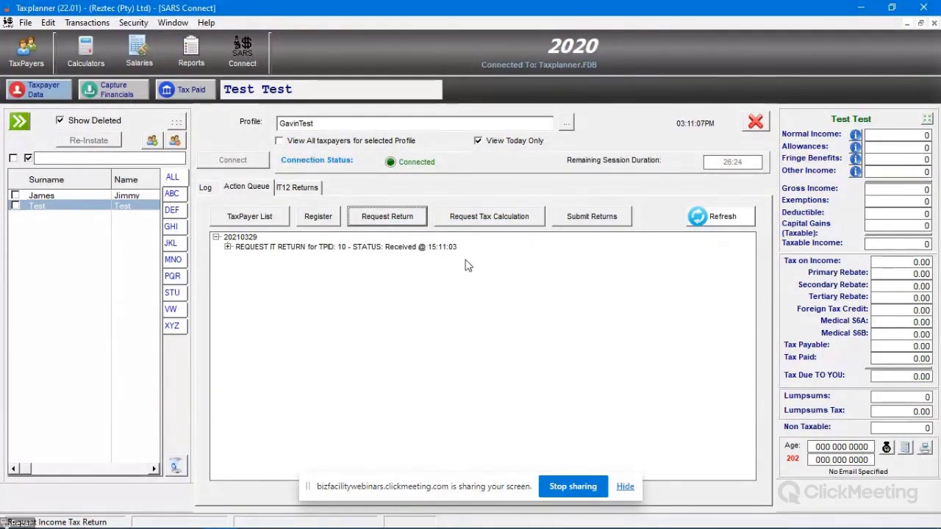
pyautogui.click(363, 248)
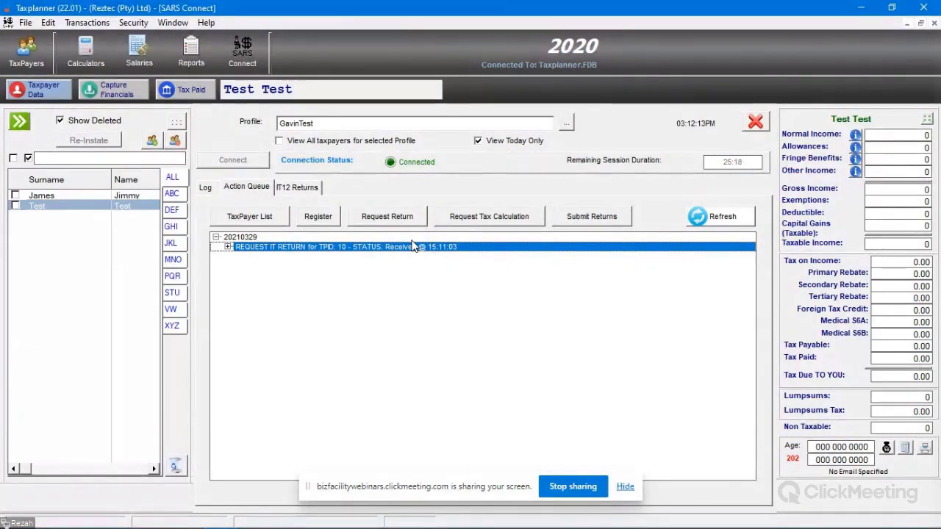
# Step: Select the IT12 received under Date - 29/03/2021 in IT12 Returns, then restore down the window
pyautogui.click(309, 190)
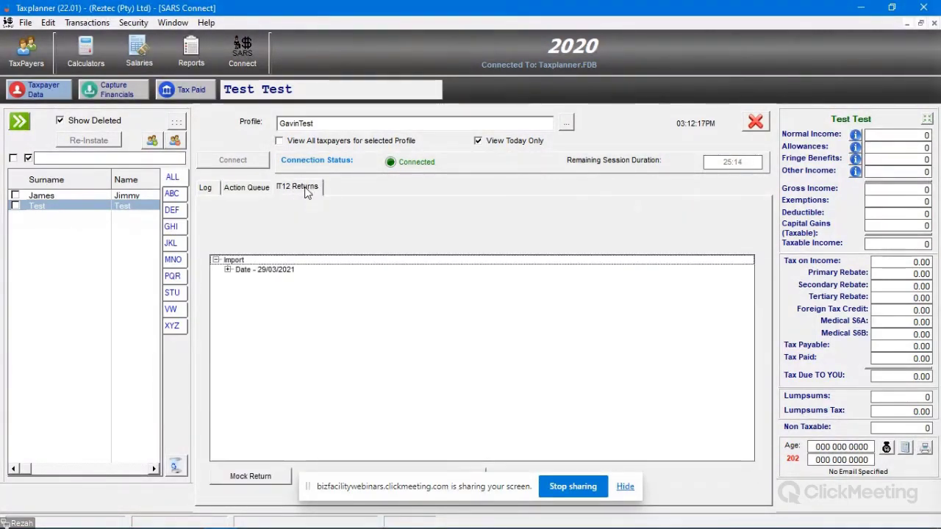
pyautogui.click(228, 271)
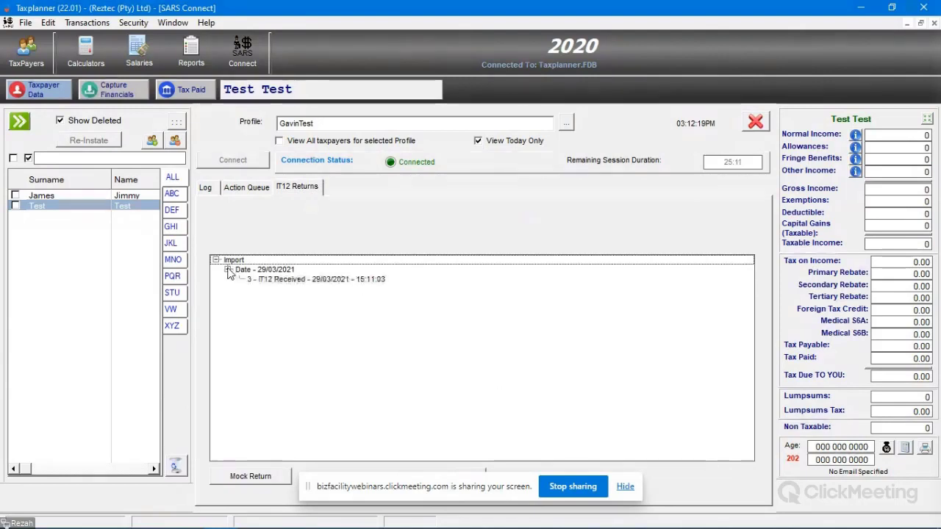
pyautogui.click(347, 281)
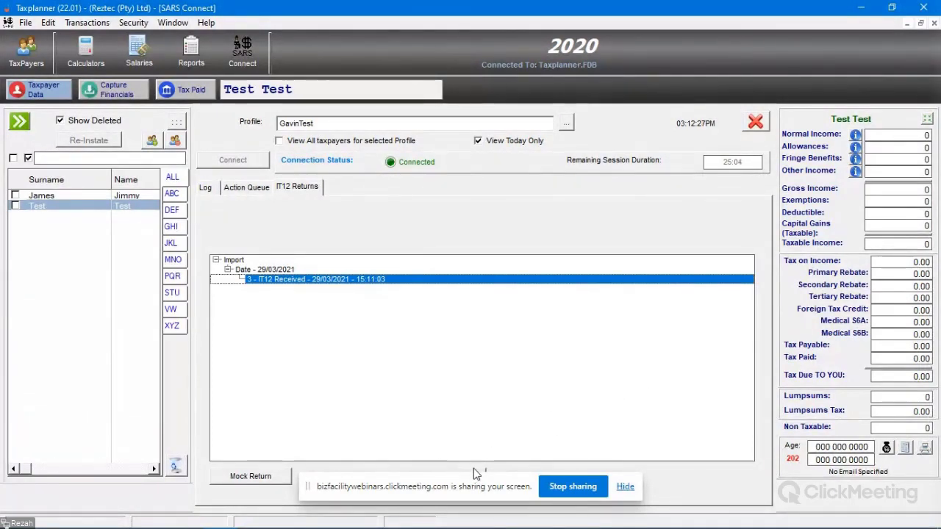
pyautogui.click(892, 7)
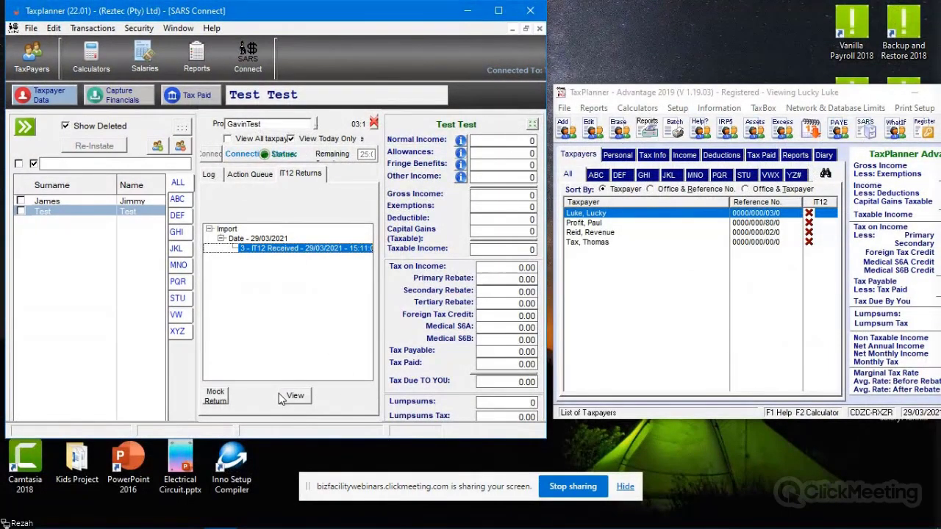
# Step: Maximize the Taxplanner window again with the IT12 Returns tab showing
pyautogui.click(499, 10)
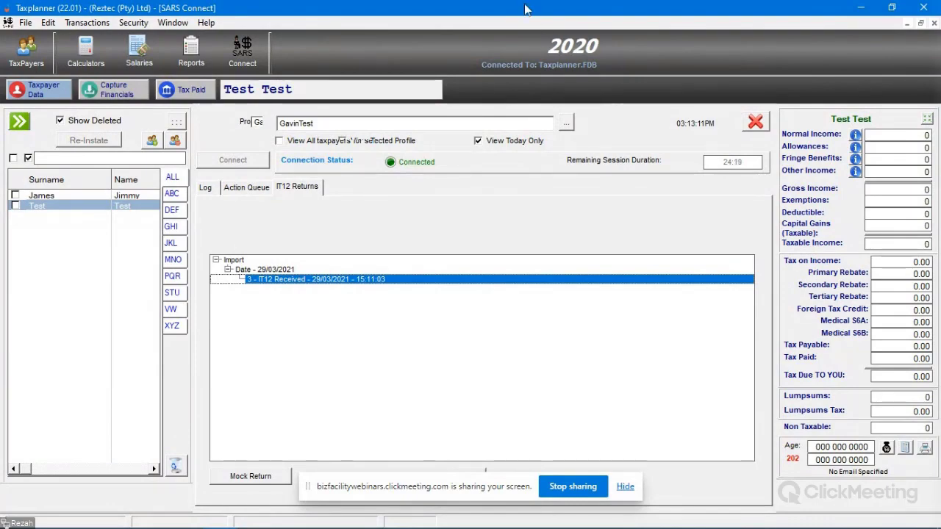
# Step: Drag the Taxplanner window off to the left to reveal TaxPlanner Advantage's taxpayer list
pyautogui.moveTo(517, 10); pyautogui.dragTo(940, 147)
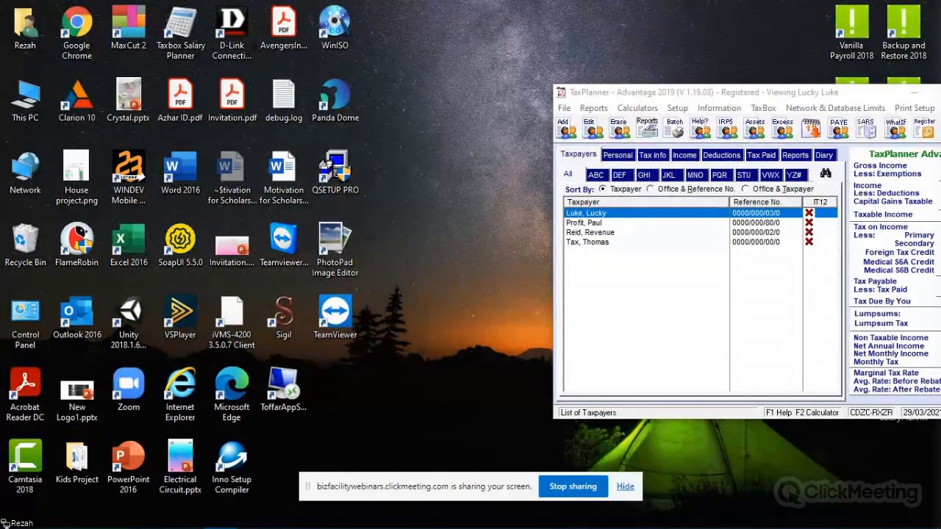
# Step: Snap the Taxplanner window to the top screen edge so it fills the screen again
pyautogui.moveTo(0, 184); pyautogui.dragTo(458, 1)
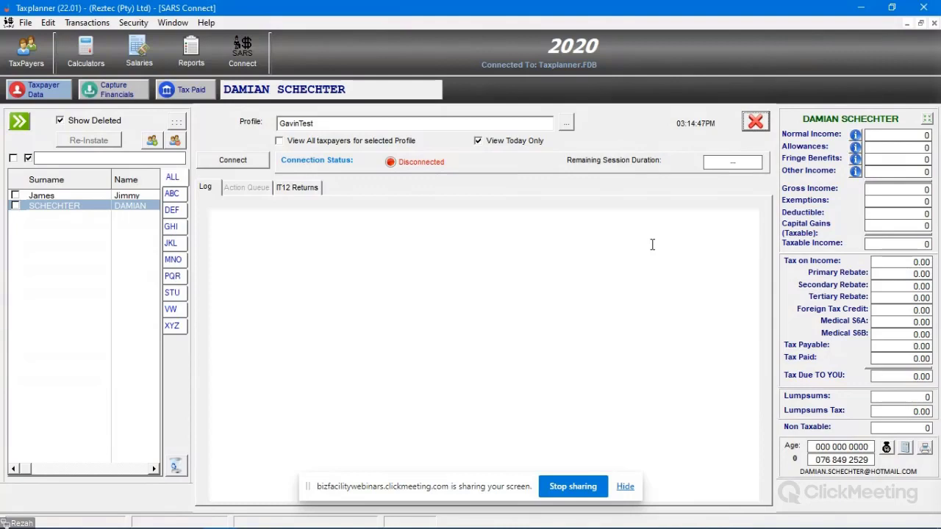
# Step: Reconnect to SARS and show the action queue with the Received TPID 10 IT return request
pyautogui.click(224, 163)
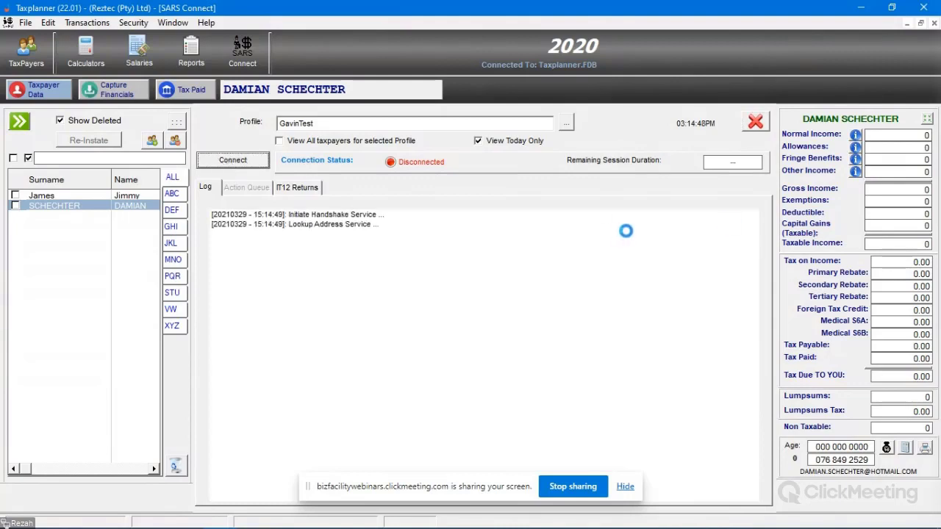
pyautogui.click(249, 188)
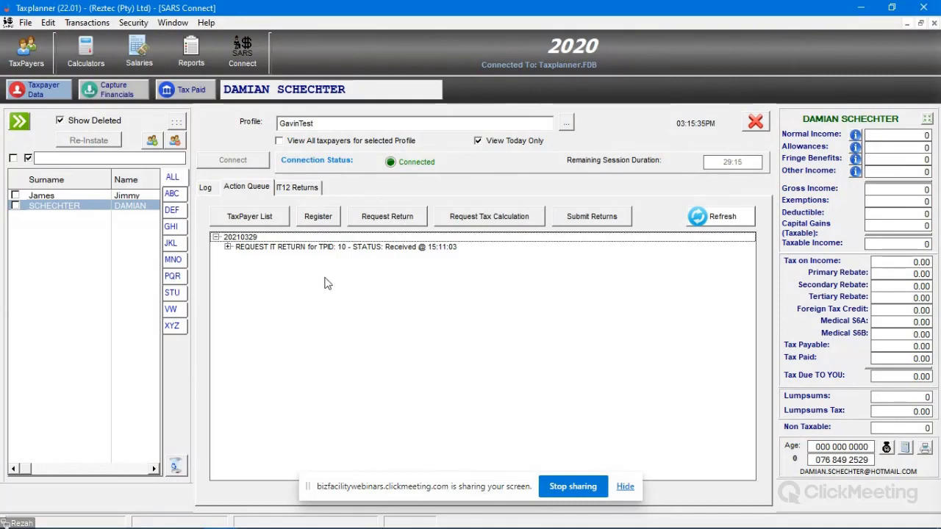
# Step: Request the Status of Submission from SARS and select the resulting FAILED status entry
pyautogui.click(394, 221)
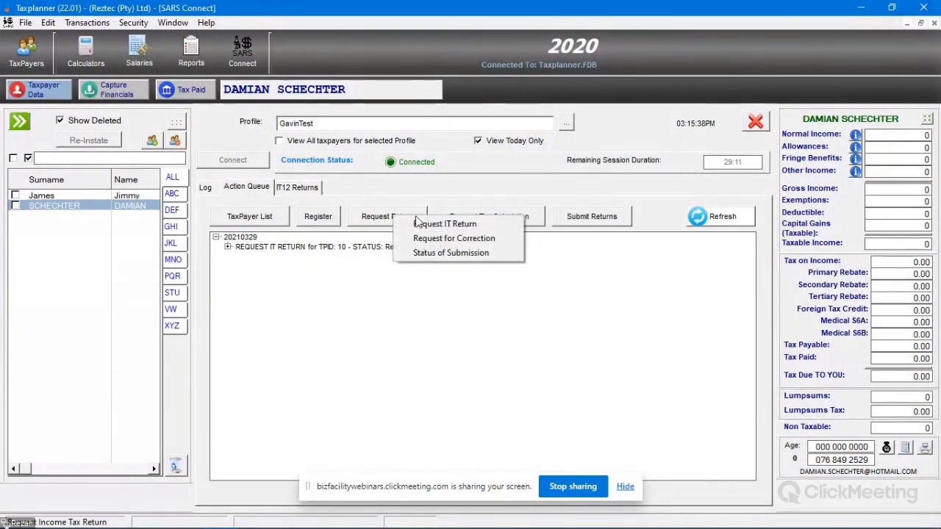
pyautogui.click(450, 252)
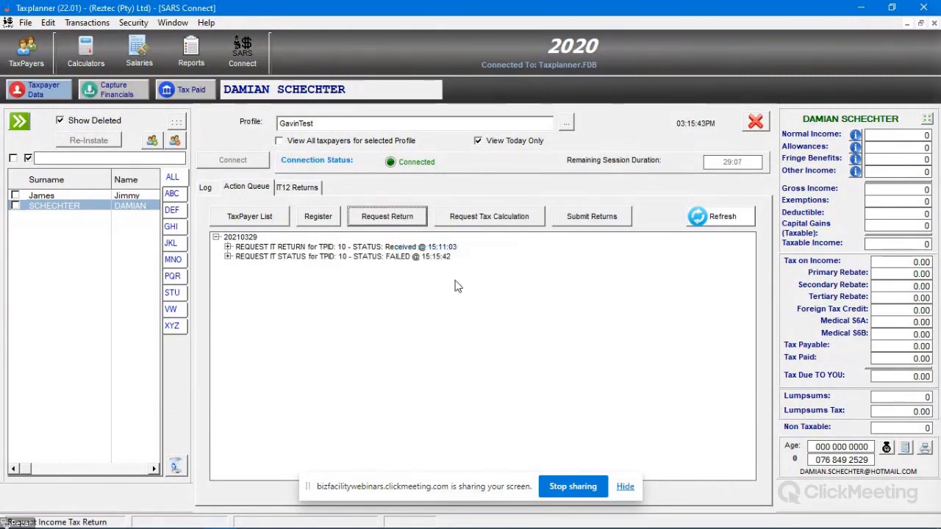
pyautogui.click(395, 257)
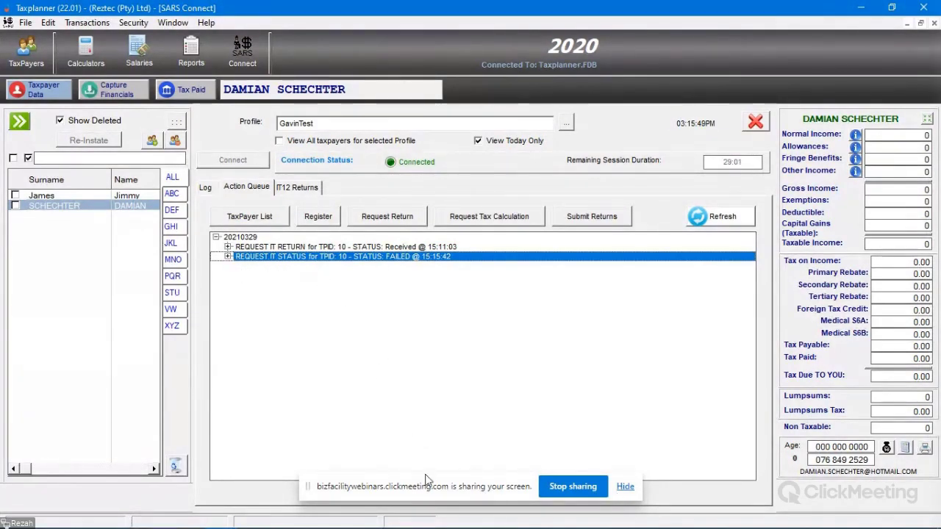
pyautogui.moveTo(430, 489); pyautogui.dragTo(620, 32)
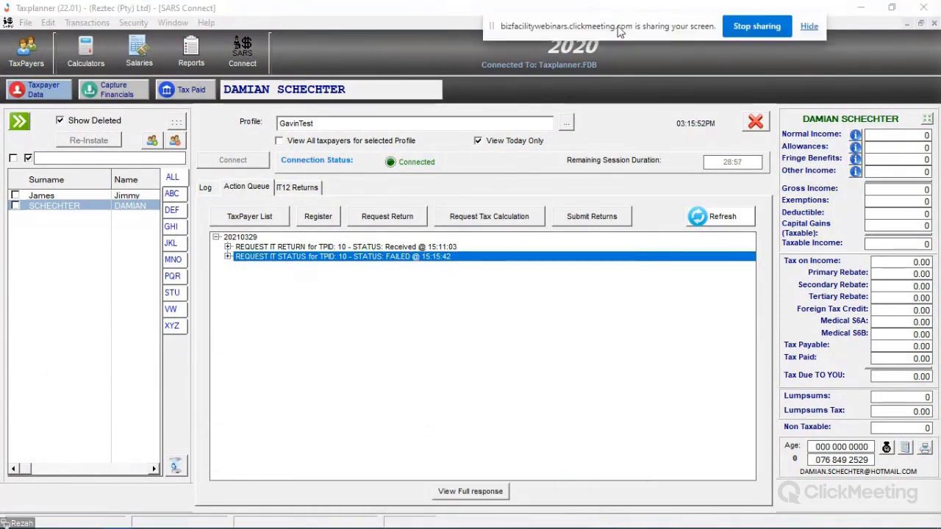
pyautogui.click(484, 491)
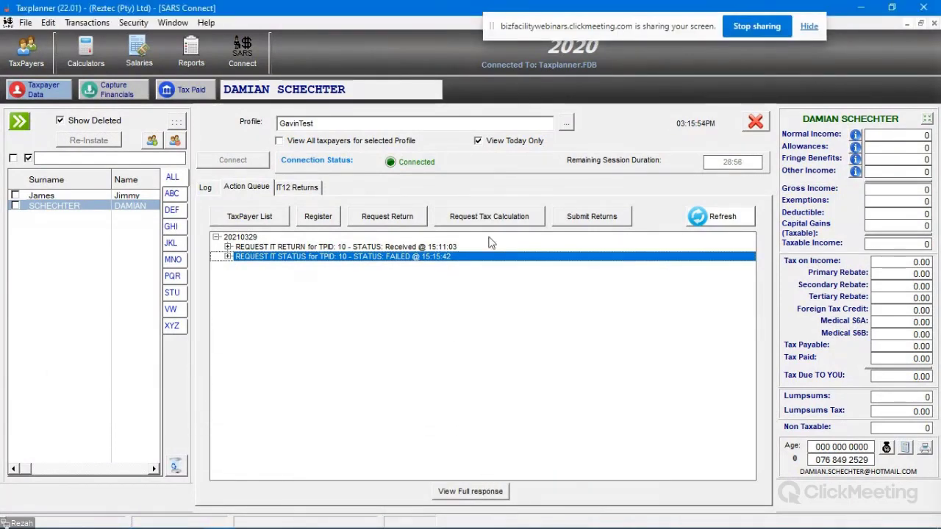
# Step: Read the FAILED entry's full response error (return not submitted or not found), then close it
pyautogui.click(228, 256)
pyautogui.click(312, 270)
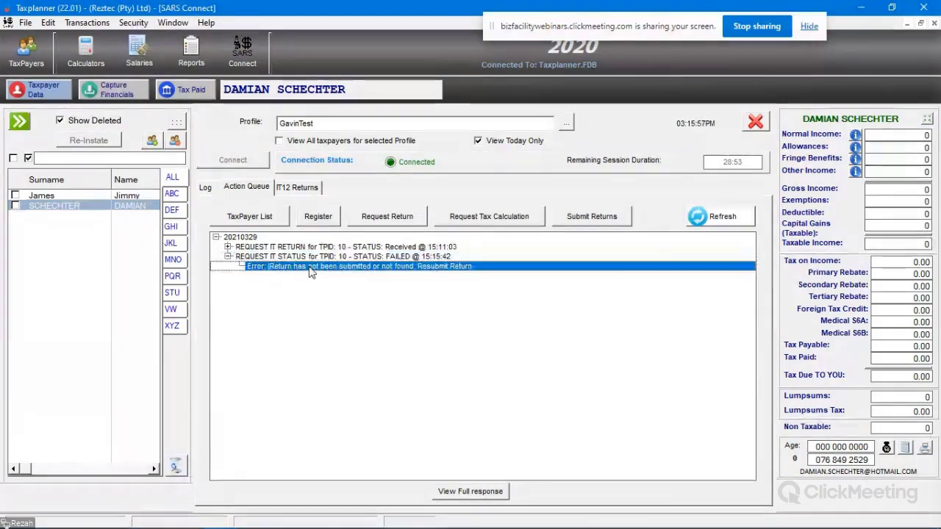
pyautogui.click(489, 492)
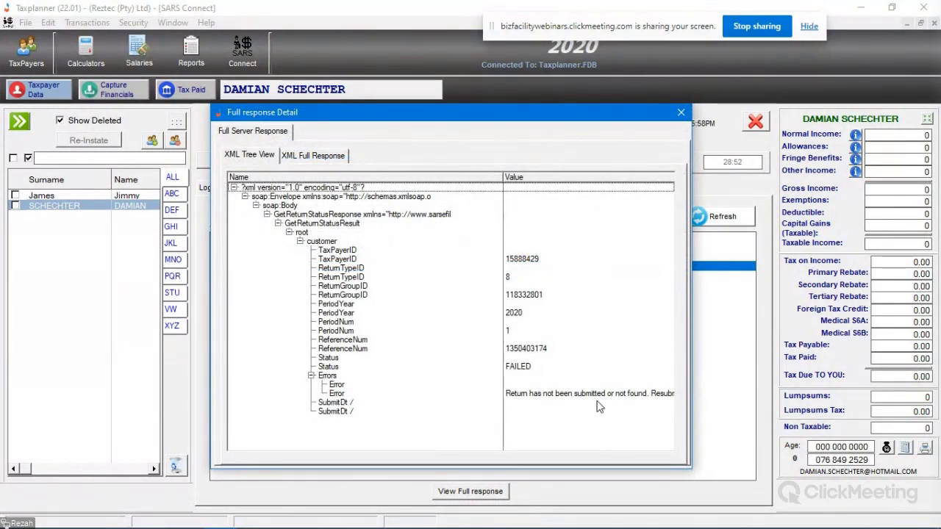
pyautogui.click(536, 395)
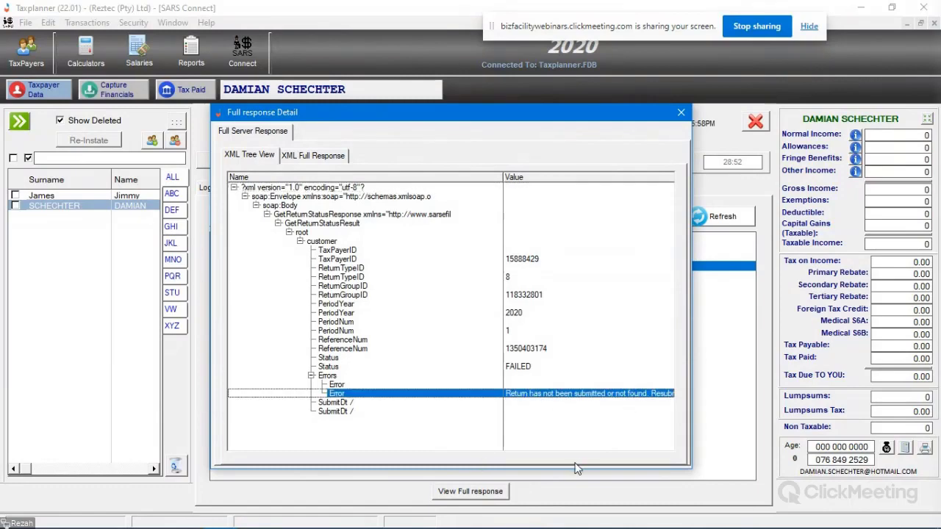
pyautogui.click(681, 111)
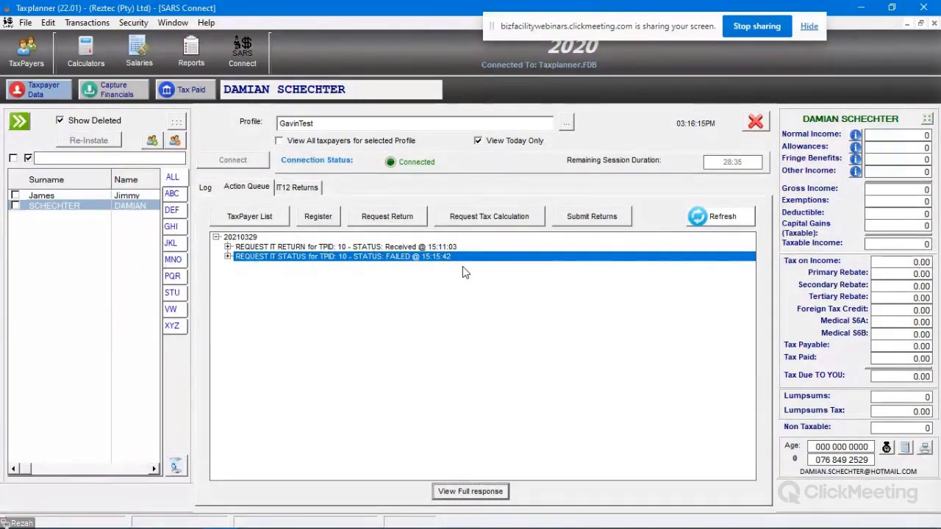
# Step: On IT12 Returns, load the first taxpayer's figures and generate a mock IT12 return
pyautogui.click(299, 188)
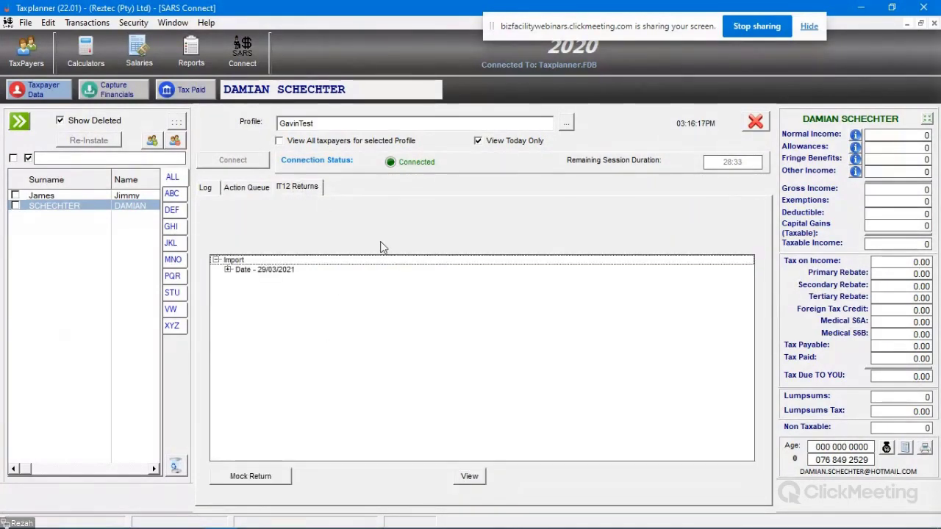
pyautogui.click(90, 197)
pyautogui.click(239, 190)
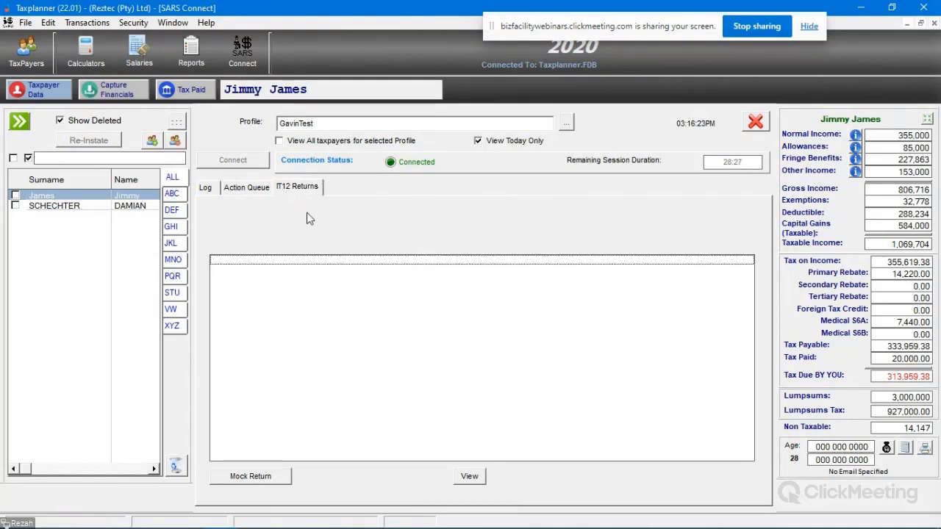
pyautogui.click(250, 476)
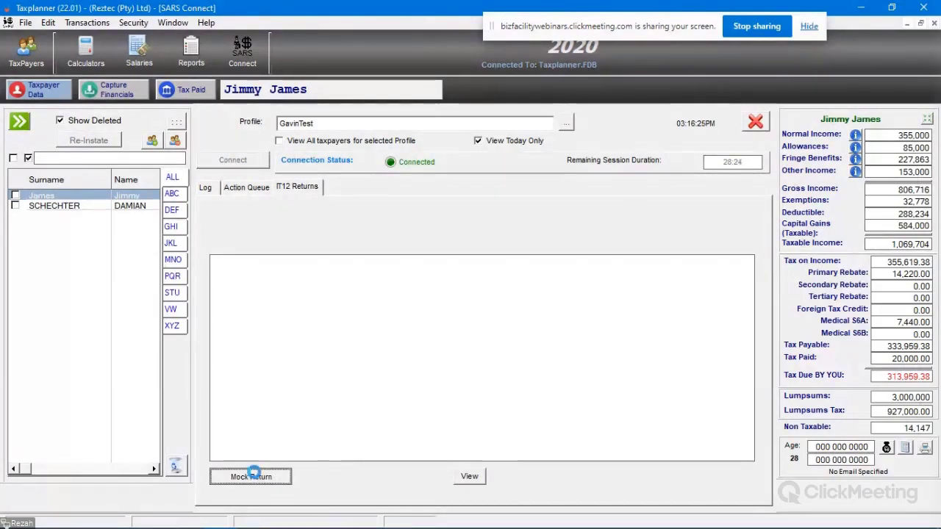
pyautogui.click(436, 297)
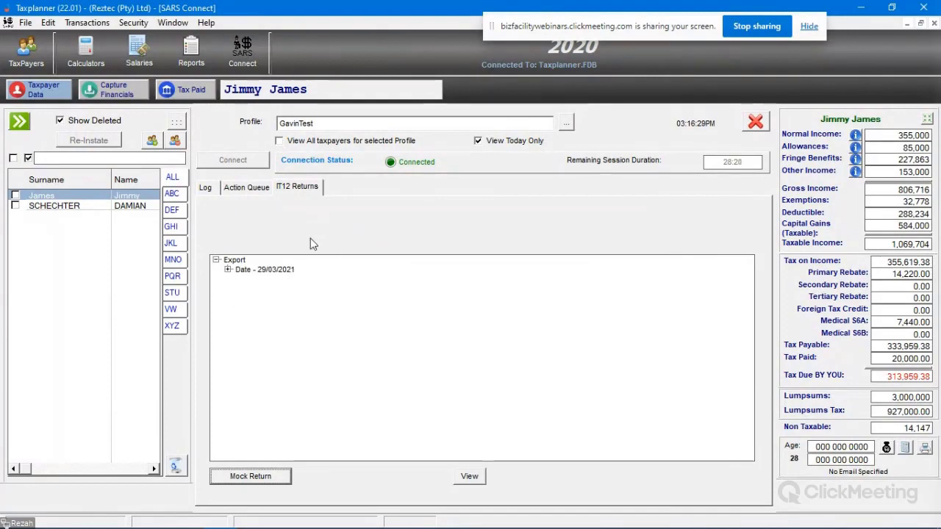
# Step: Open the taxpayer's 29/03/2021 SARS export in View IT12, check its options, and close it
pyautogui.click(61, 197)
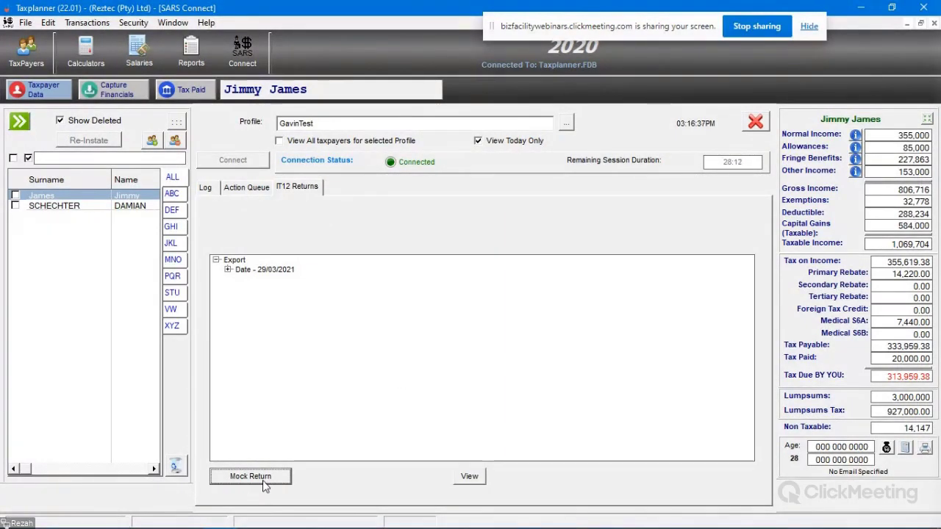
pyautogui.click(228, 270)
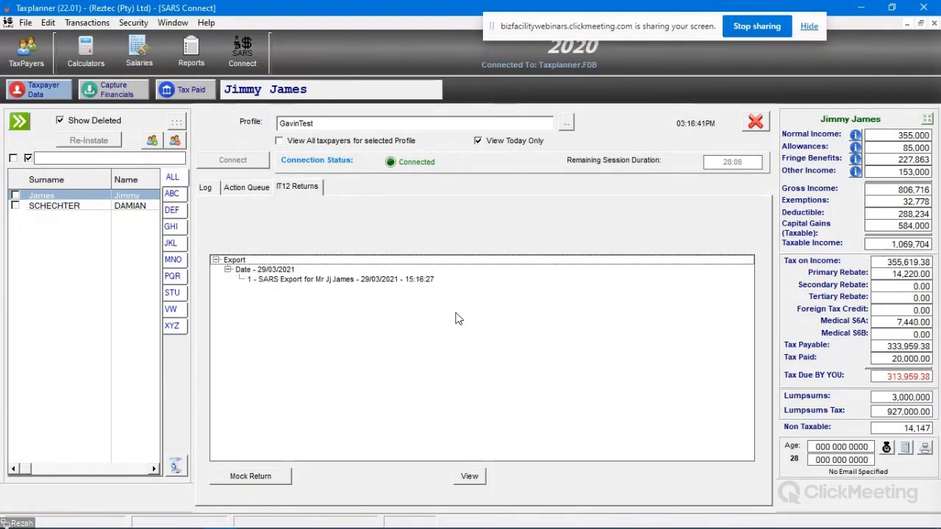
pyautogui.click(364, 281)
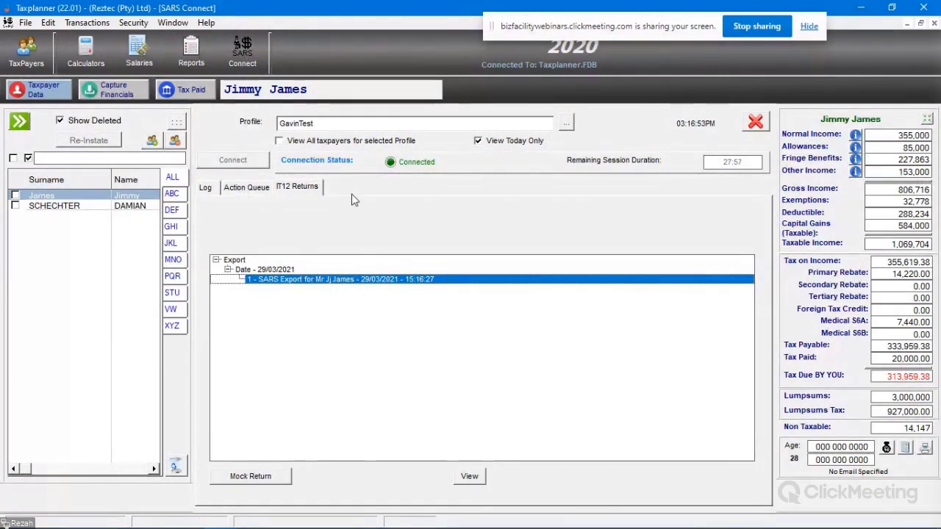
pyautogui.click(471, 477)
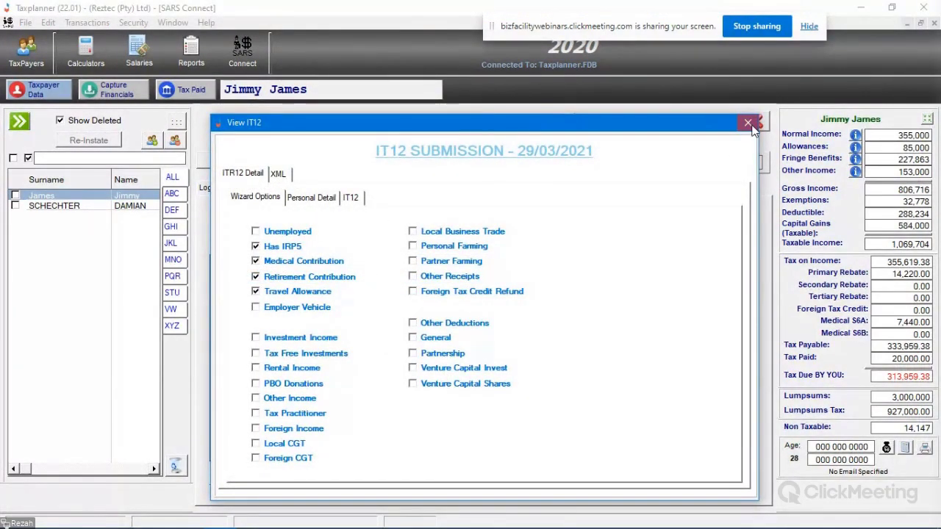
pyautogui.click(748, 123)
# Step: Review the second taxpayer's queued IT return request, received 29/03/2021 IT12 and connection log
pyautogui.click(247, 187)
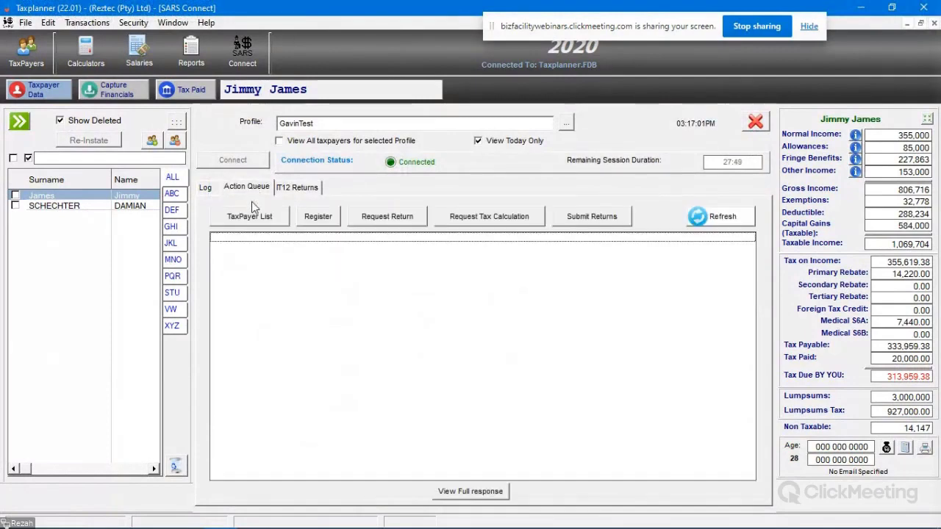
pyautogui.click(61, 207)
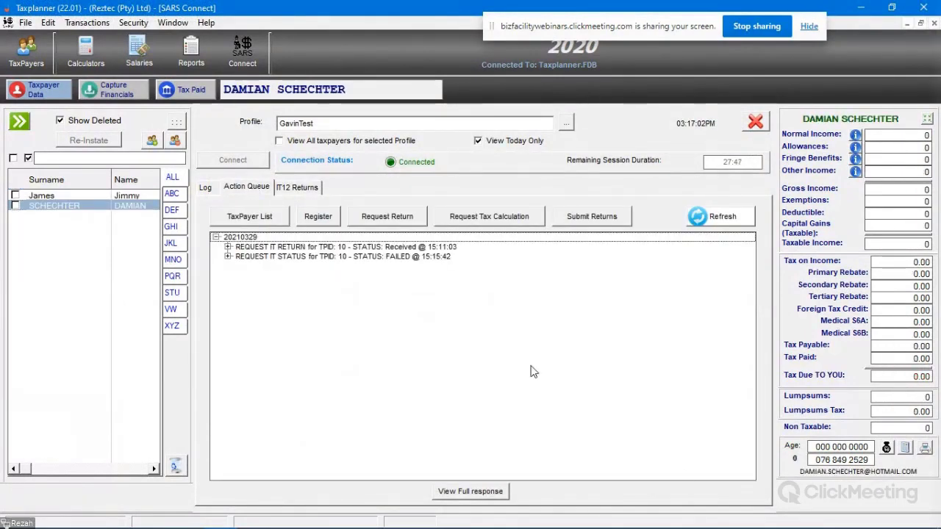
pyautogui.doubleClick(309, 247)
pyautogui.click(297, 187)
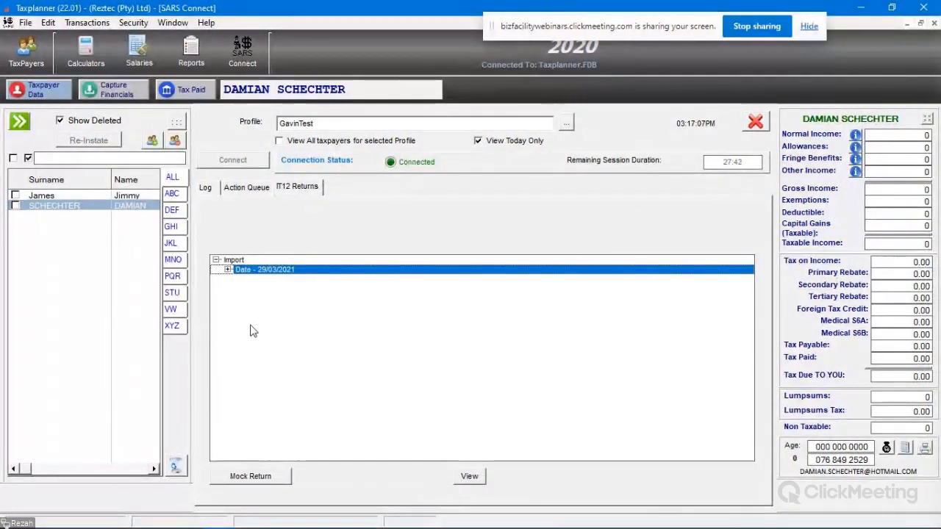
pyautogui.click(228, 271)
pyautogui.click(312, 280)
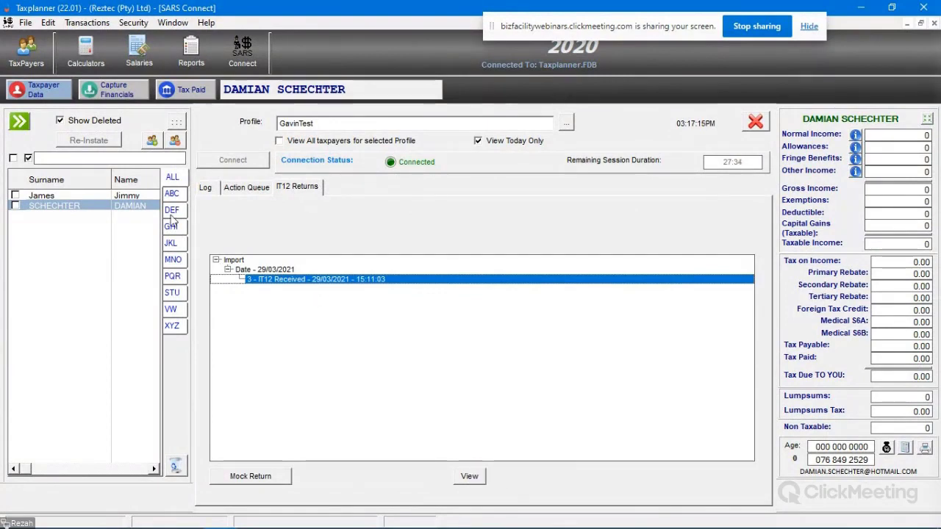
pyautogui.click(206, 187)
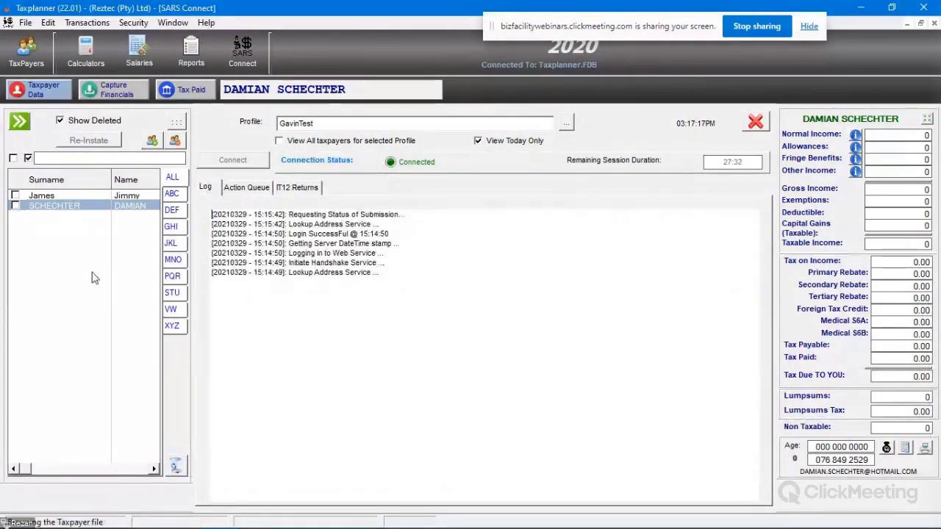
# Step: Reselect the first taxpayer and select the 29/03/2021 SARS export on IT12 Returns
pyautogui.click(66, 195)
pyautogui.click(297, 187)
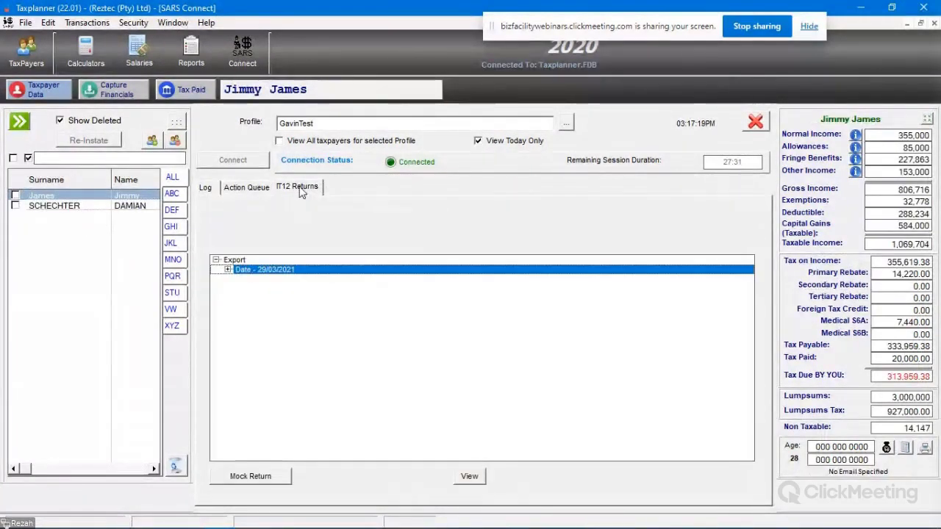
pyautogui.click(229, 270)
pyautogui.click(309, 280)
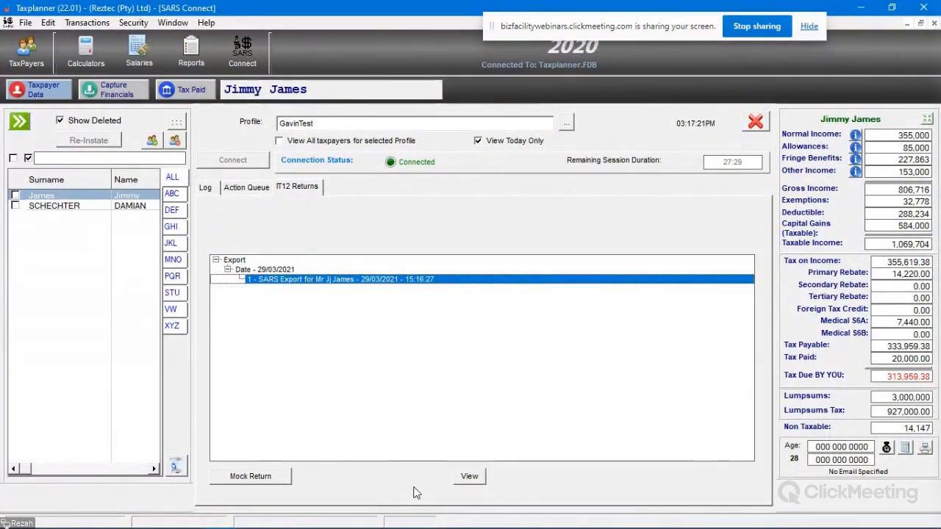
# Step: Open the export in View IT12 and review its Personal Detail and IT12 form fields
pyautogui.click(469, 477)
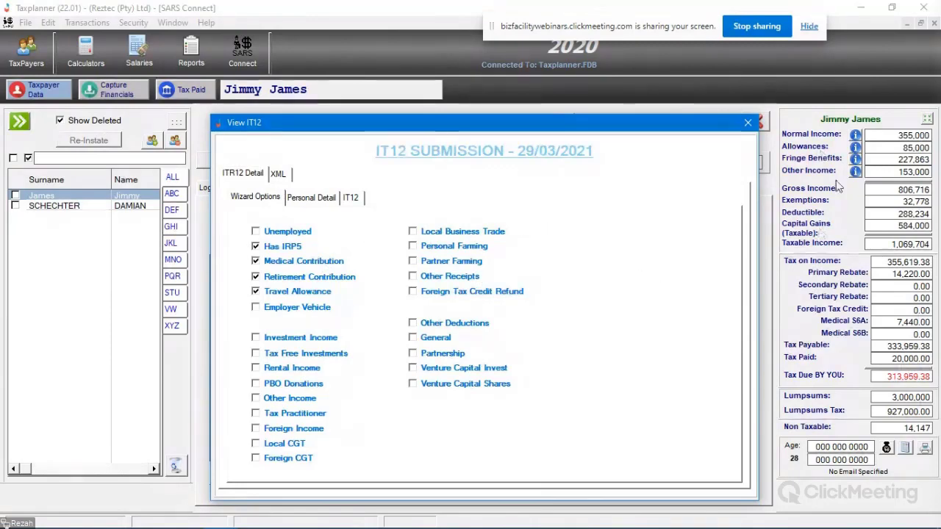
pyautogui.click(311, 197)
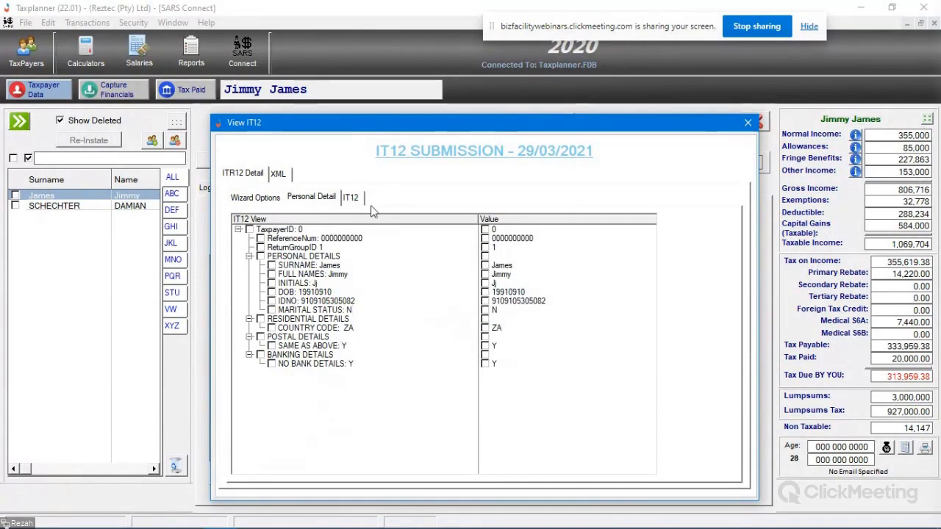
pyautogui.click(351, 198)
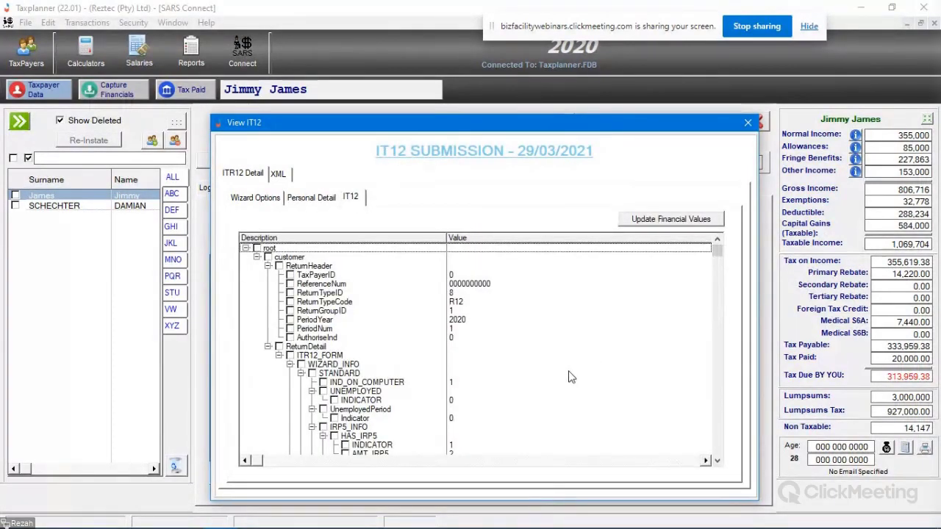
pyautogui.scroll(-15, 570, 374)
pyautogui.scroll(-10, 563, 369)
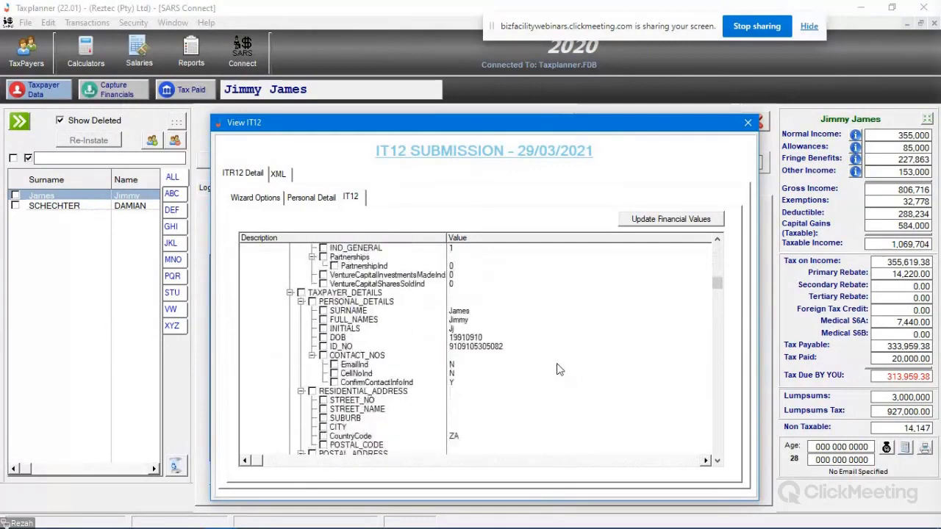
pyautogui.click(312, 201)
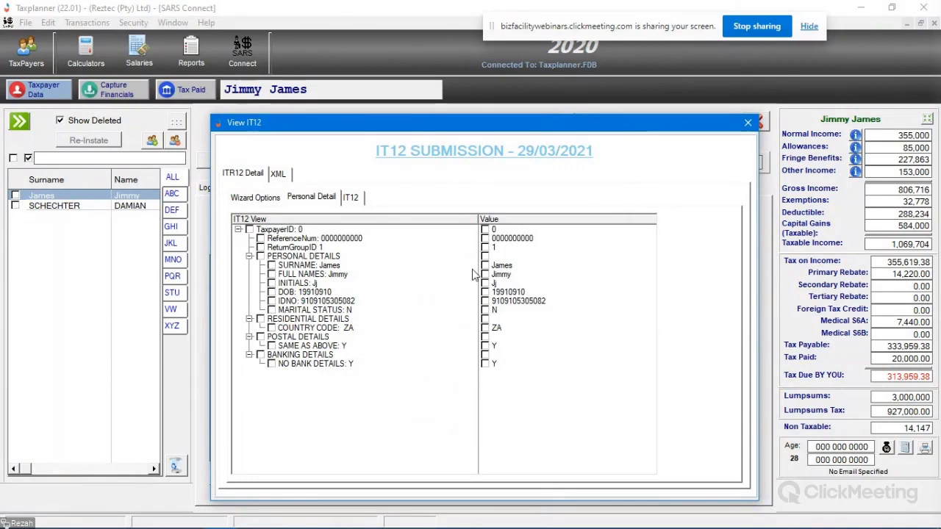
# Step: Tick all Personal Detail entries, check surname, names, birth date and ID values, then close
pyautogui.click(250, 230)
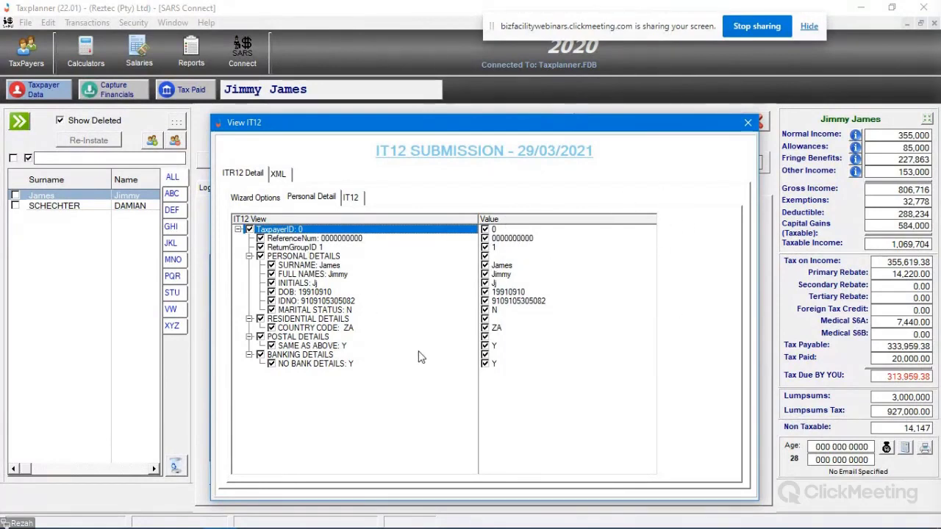
pyautogui.click(327, 266)
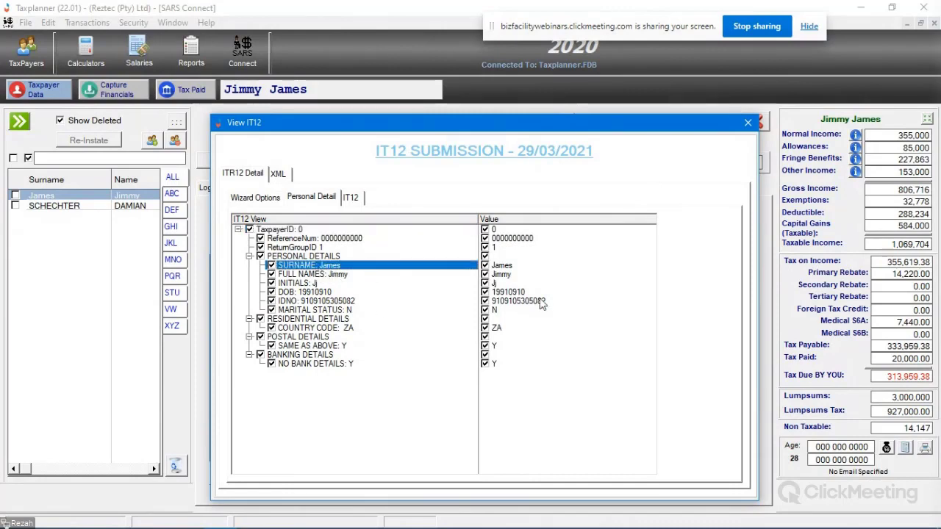
pyautogui.click(527, 267)
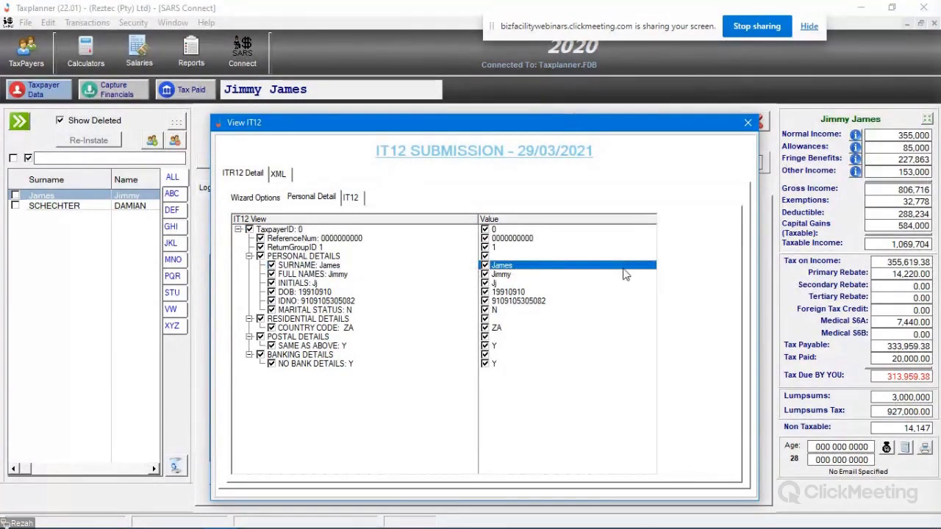
pyautogui.click(511, 275)
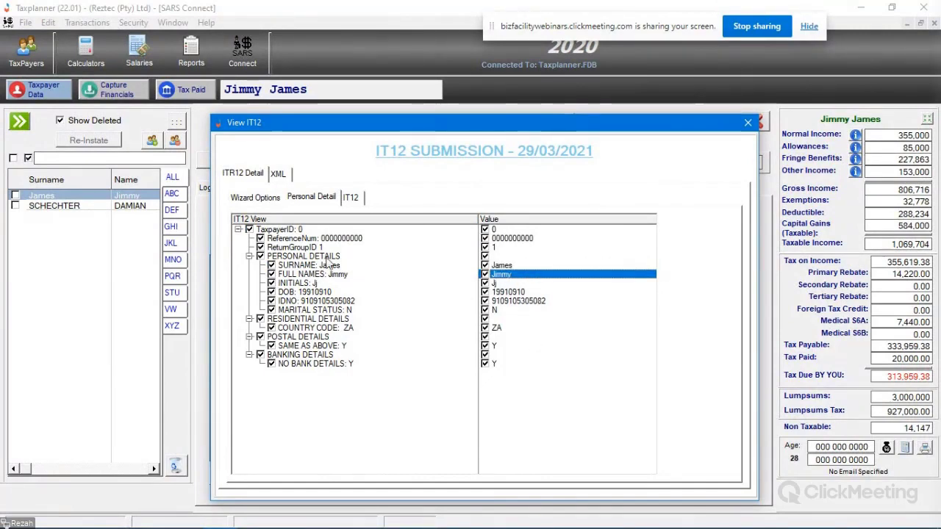
pyautogui.click(523, 294)
pyautogui.click(521, 301)
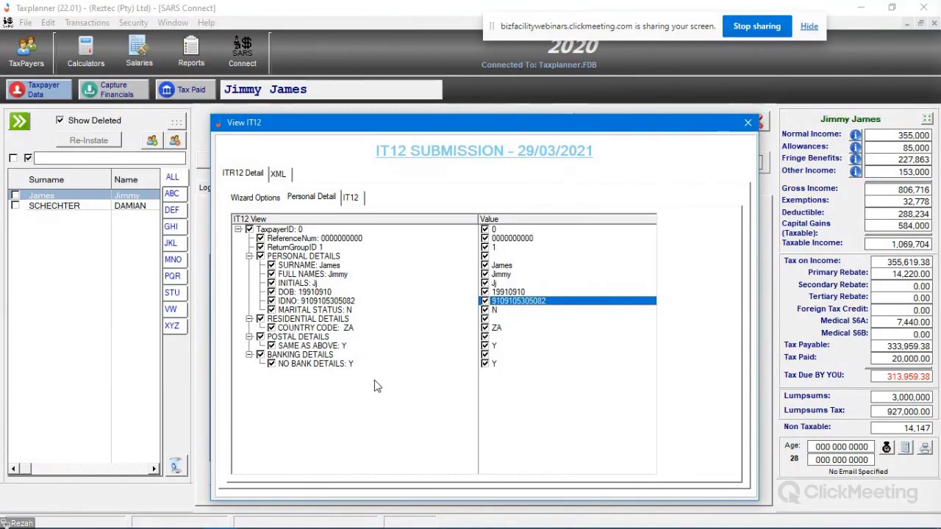
pyautogui.click(748, 124)
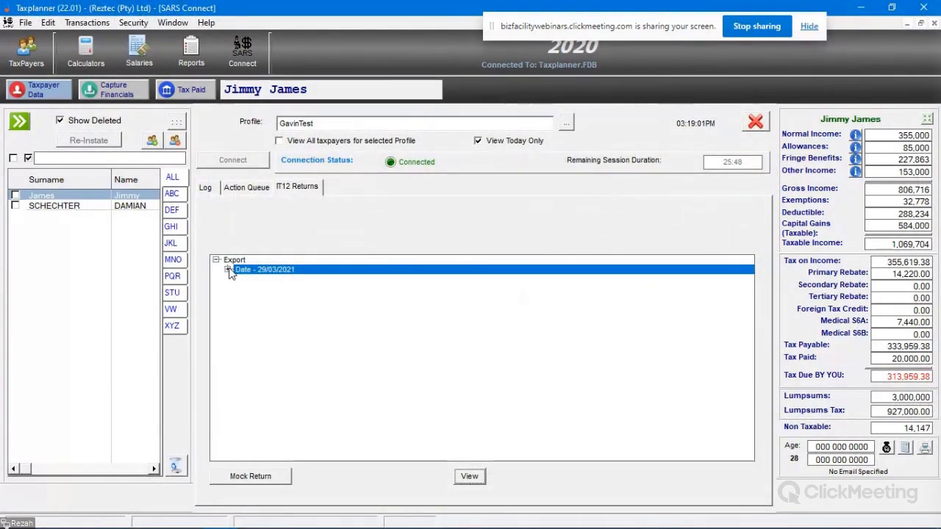
# Step: Select the 29/03/2021 SARS export, switch to the action queue, and show Request Return options
pyautogui.click(228, 270)
pyautogui.click(299, 280)
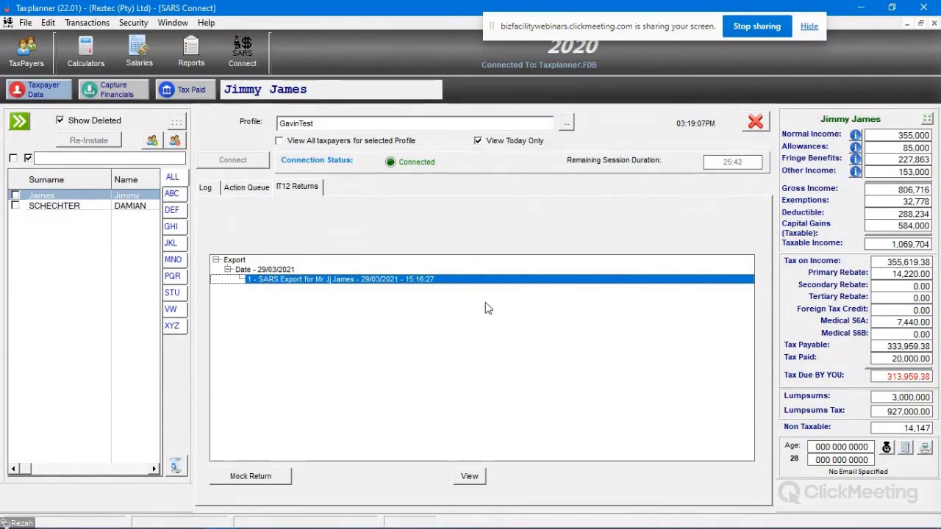
pyautogui.click(250, 188)
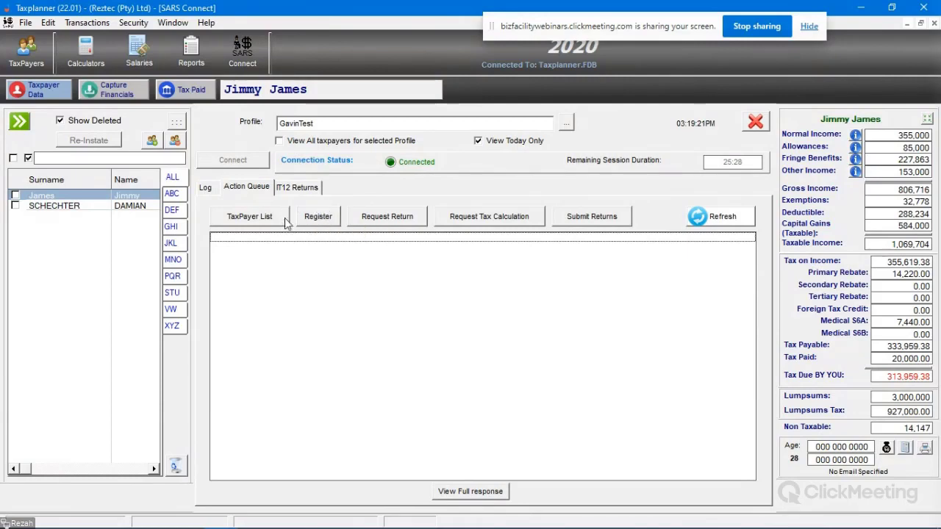
pyautogui.click(399, 218)
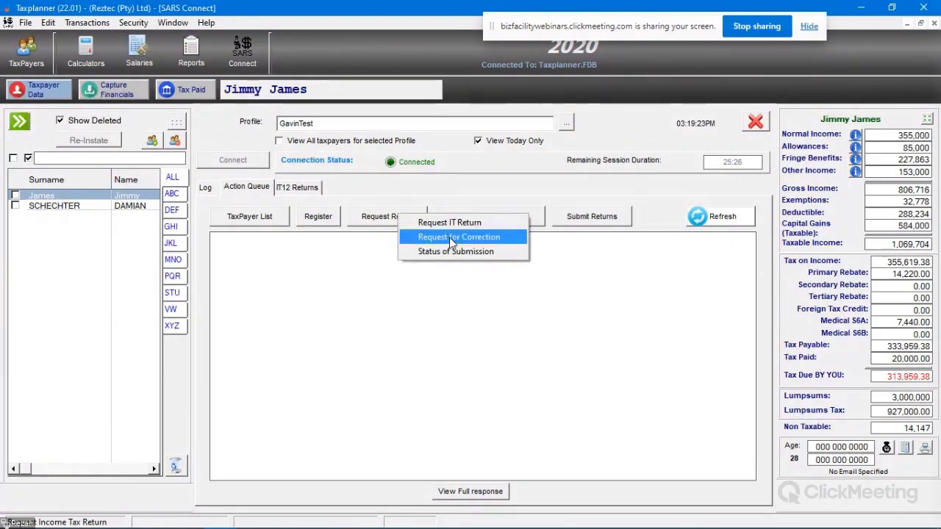
# Step: Dismiss the Request Return list, close SARS Connect, and minimise TaxPlanner Advantage 2019
pyautogui.click(511, 360)
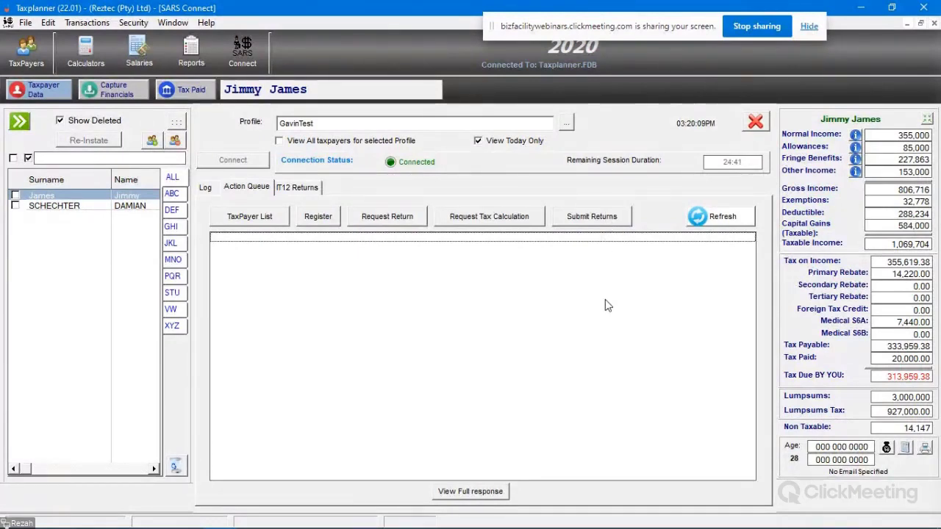
pyautogui.click(755, 122)
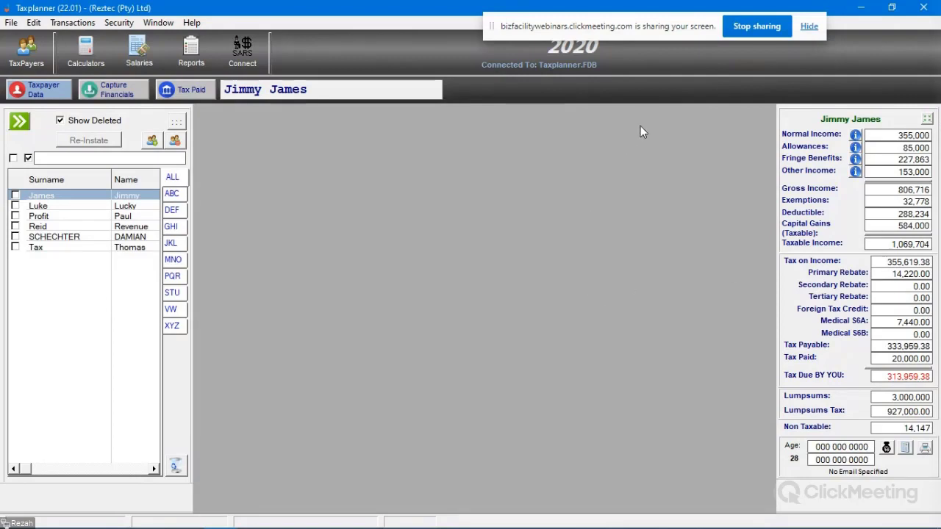
pyautogui.click(853, 7)
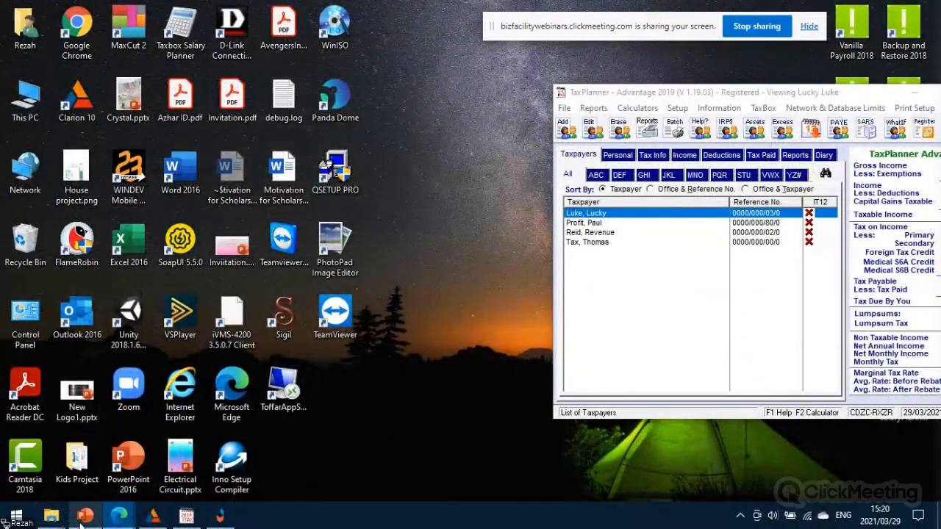
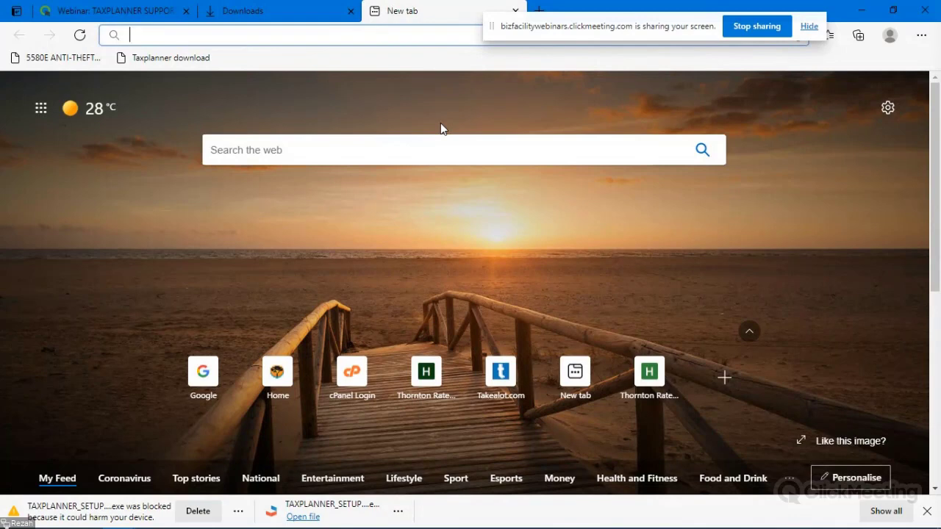
pyautogui.write('www.goog')
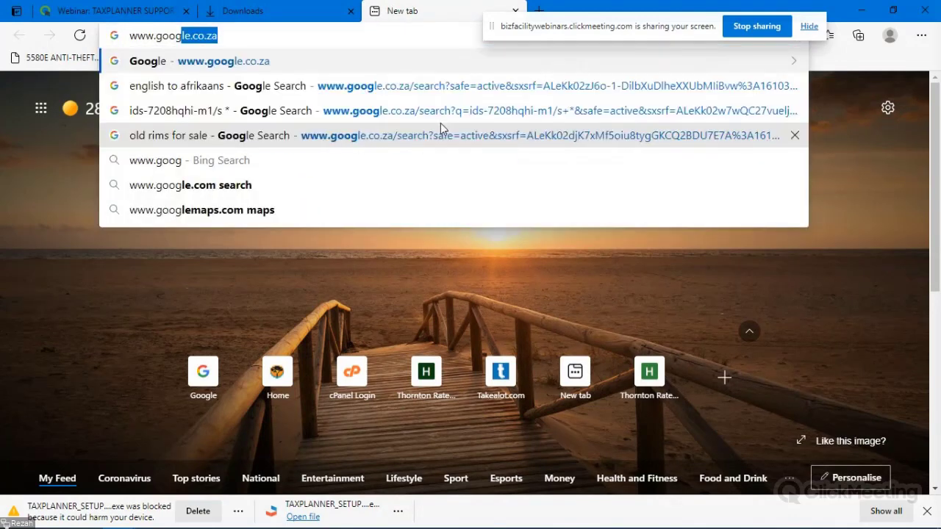
pyautogui.press('Return')
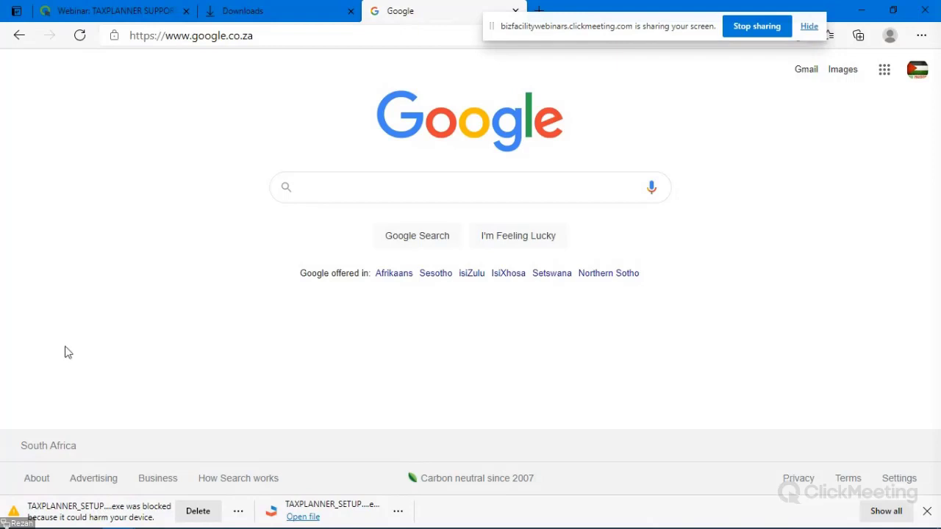
pyautogui.click(861, 10)
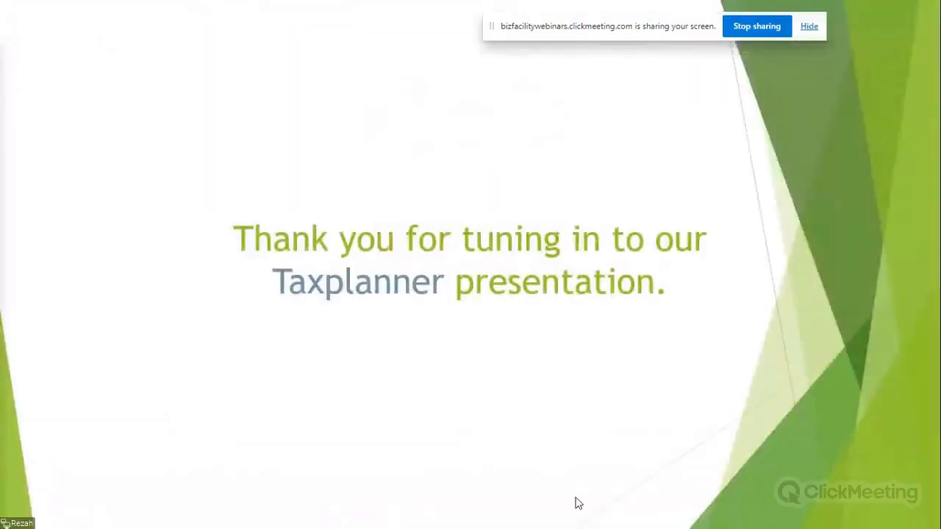
pyautogui.rightClick(508, 279)
pyautogui.click(346, 143)
pyautogui.click(346, 143)
pyautogui.click(346, 144)
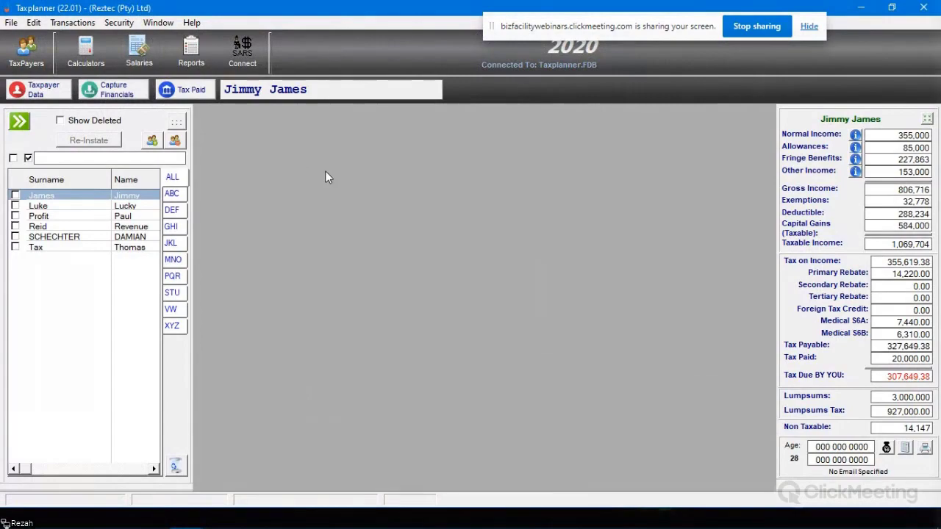
# Step: Open Capture Financials and start a new Rent Income entry, then cancel it
pyautogui.click(111, 89)
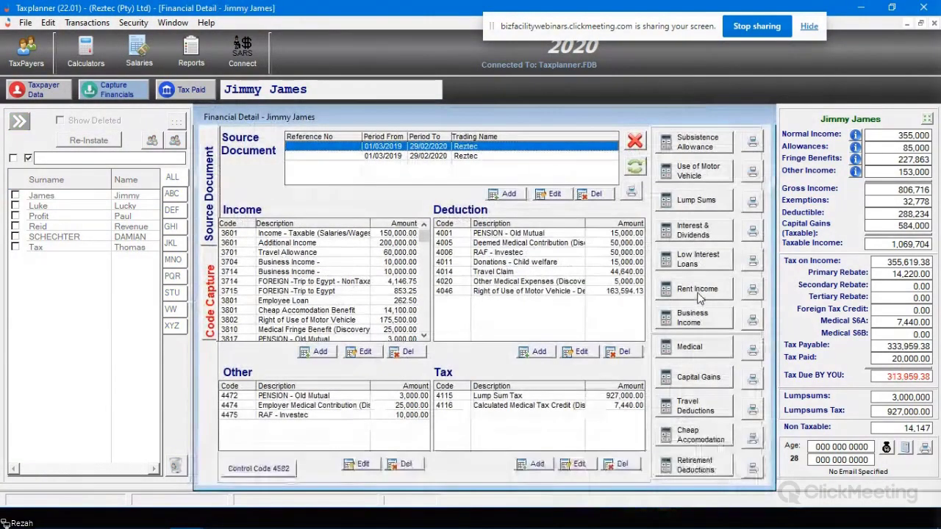
pyautogui.click(697, 291)
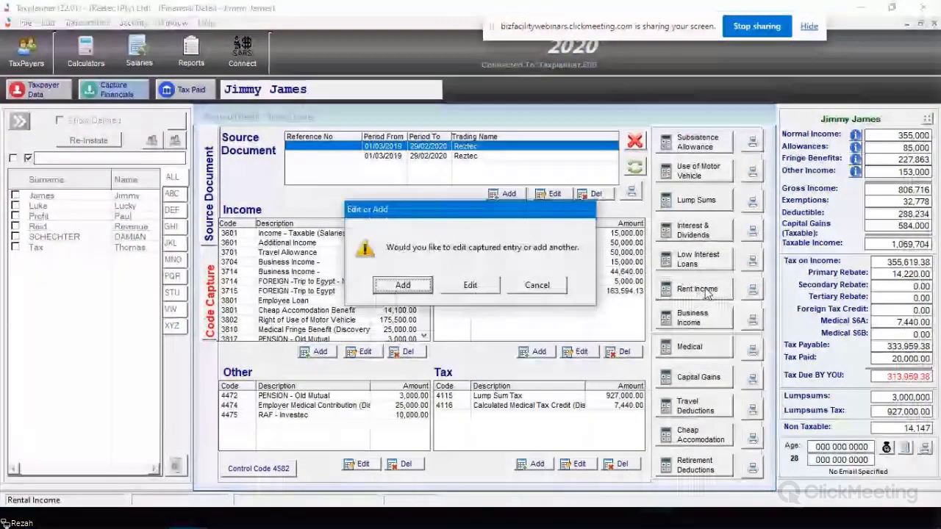
pyautogui.click(402, 286)
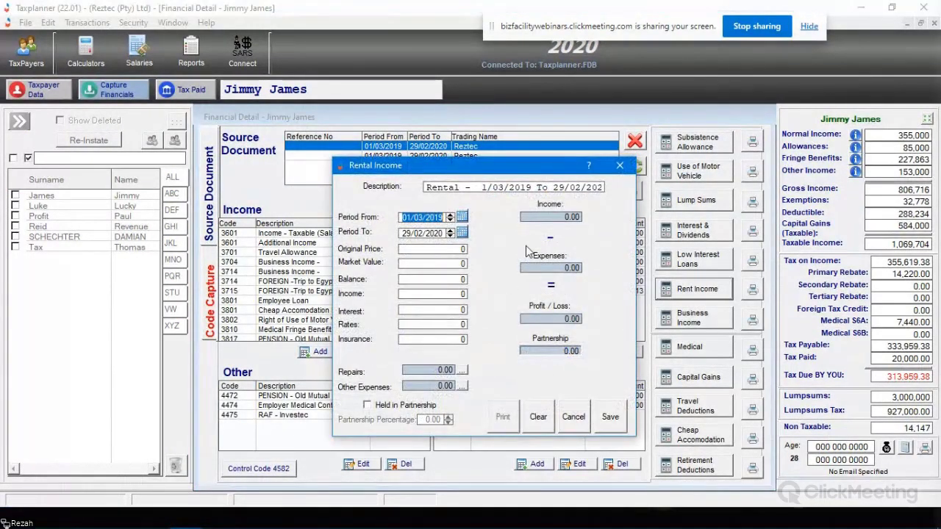
pyautogui.click(573, 424)
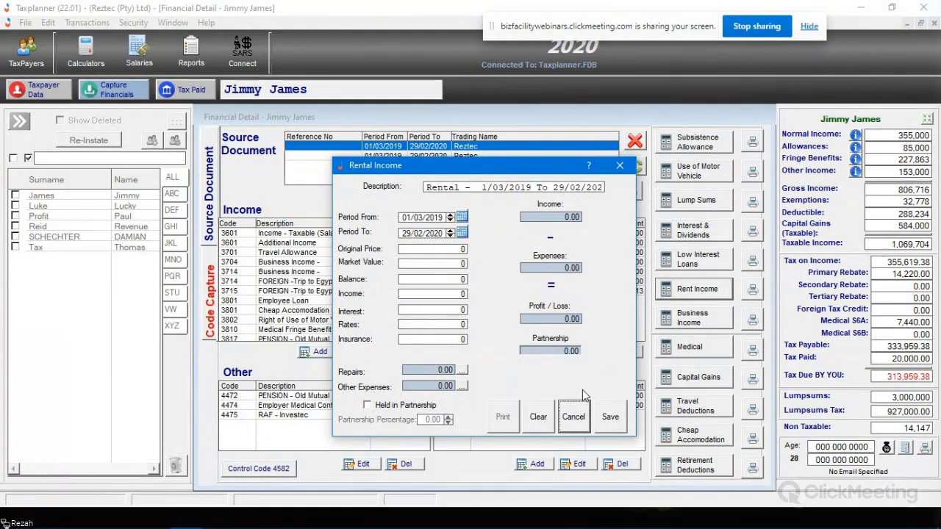
pyautogui.click(576, 413)
# Step: Select the 4214 Business Income line and bring up the rental income edit-or-add prompt
pyautogui.click(424, 336)
pyautogui.scroll(-9, 424, 336)
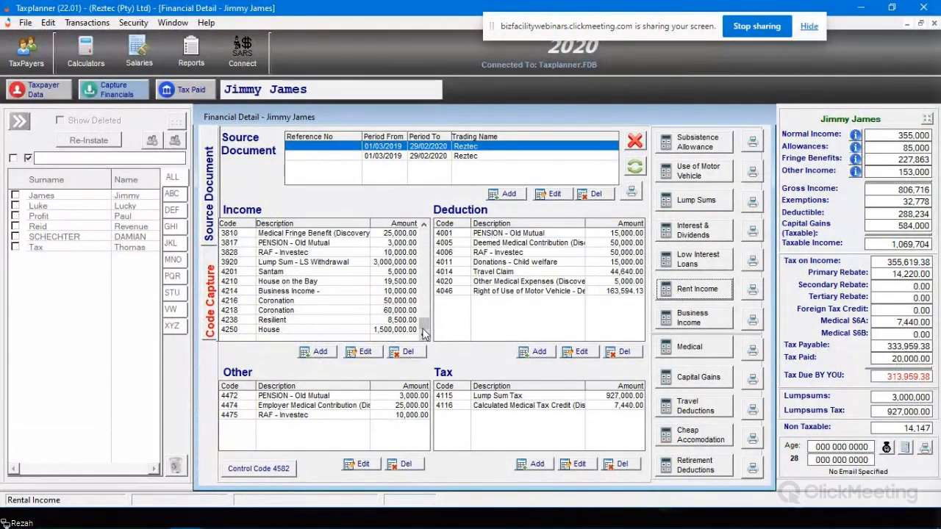
pyautogui.click(304, 292)
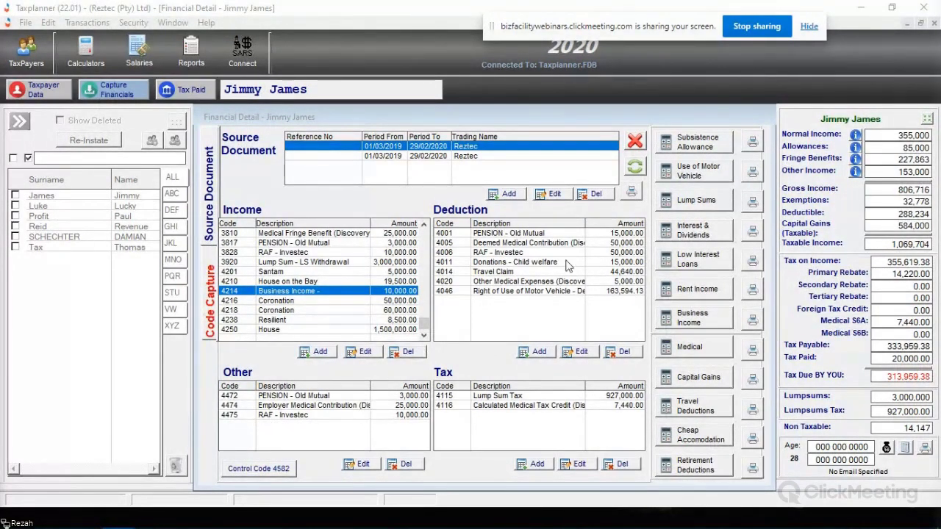
pyautogui.click(688, 291)
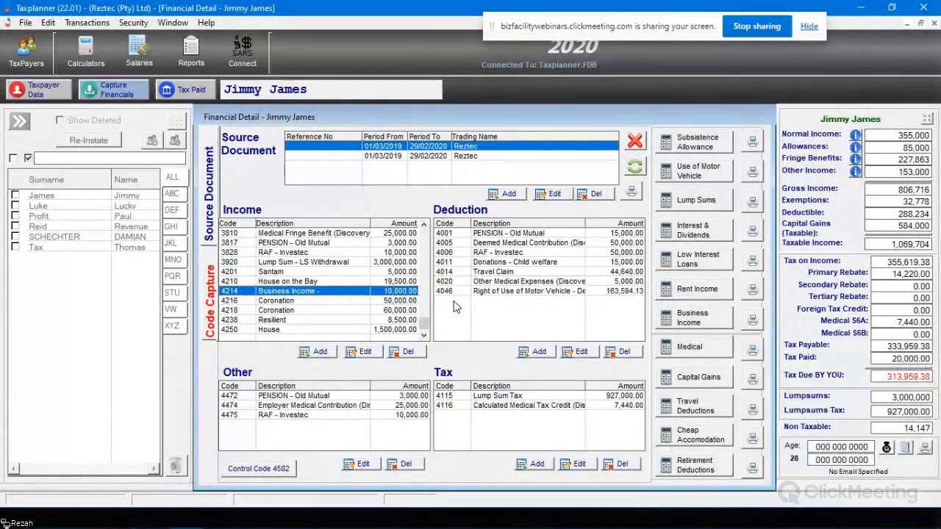
pyautogui.click(706, 292)
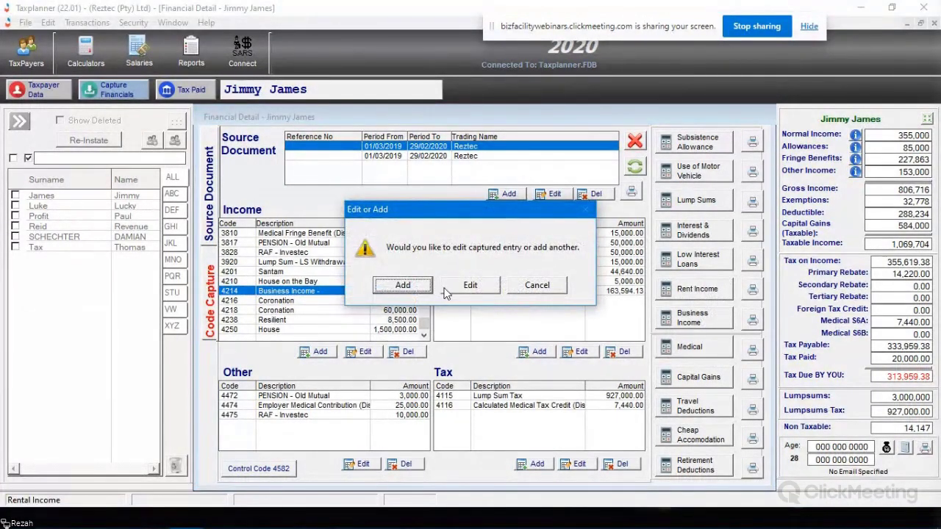
# Step: Start a Rental Income entry described 'Unique Number', then cancel it unsaved
pyautogui.click(403, 285)
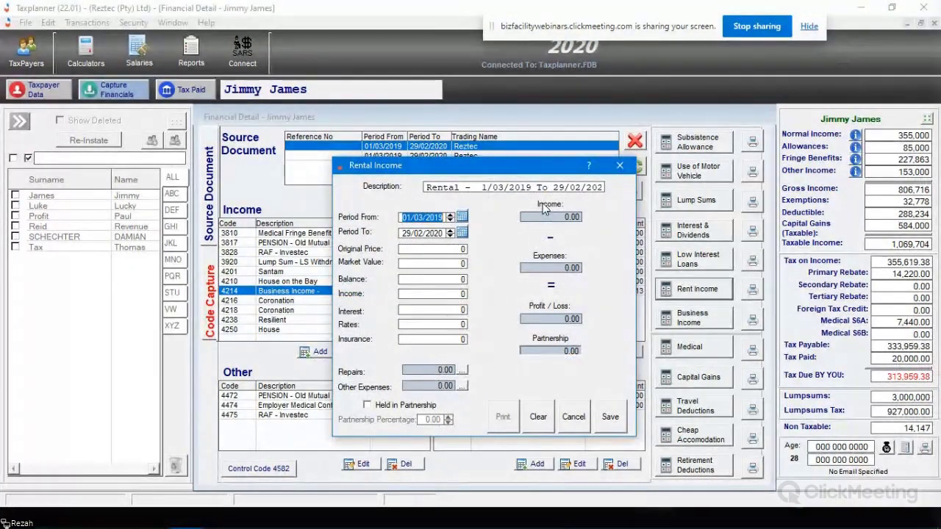
pyautogui.click(427, 188)
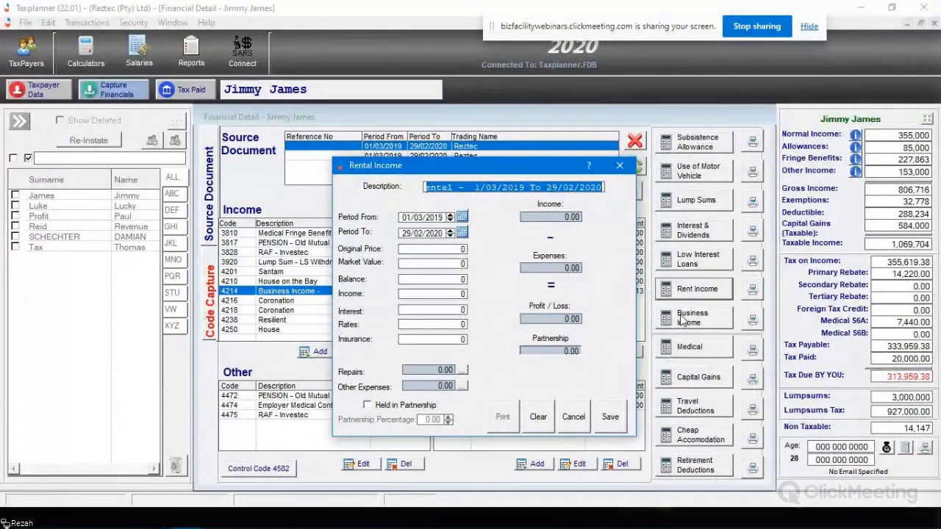
pyautogui.write('Unique')
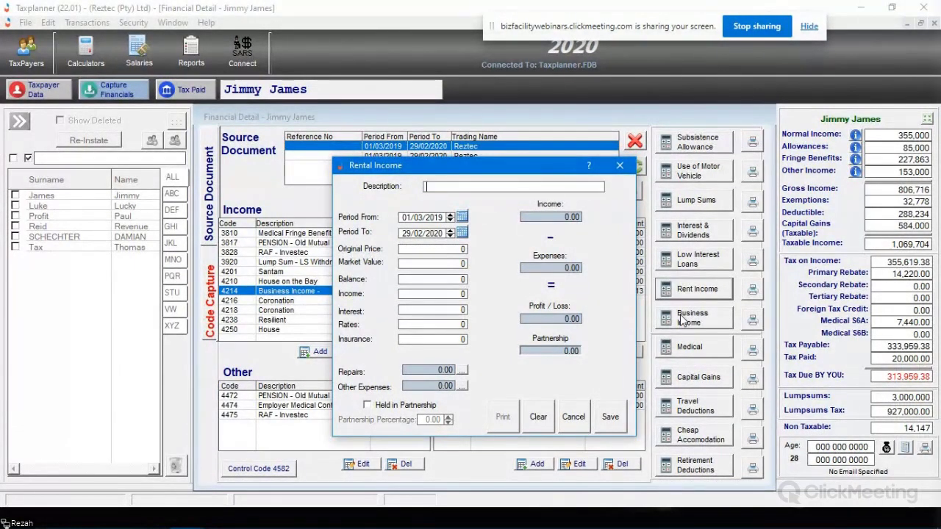
pyautogui.write(' Number')
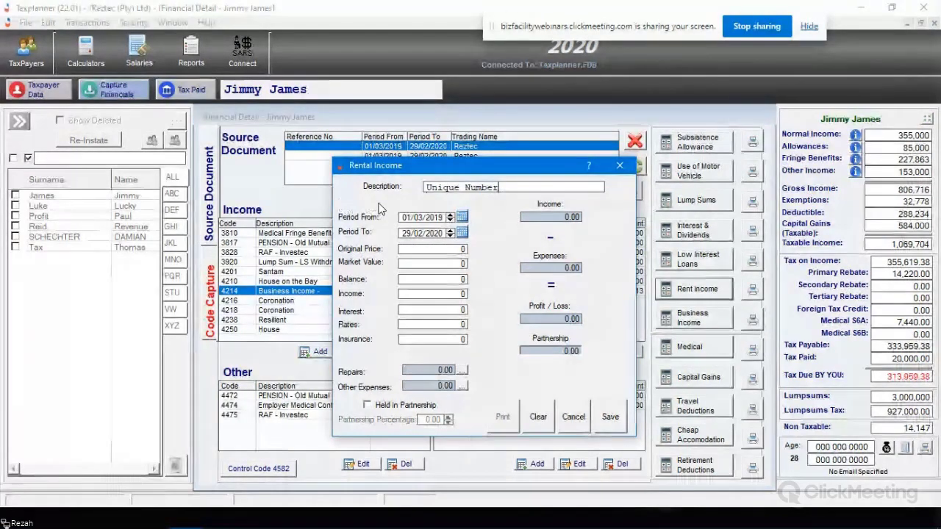
pyautogui.moveTo(483, 167); pyautogui.dragTo(456, 147)
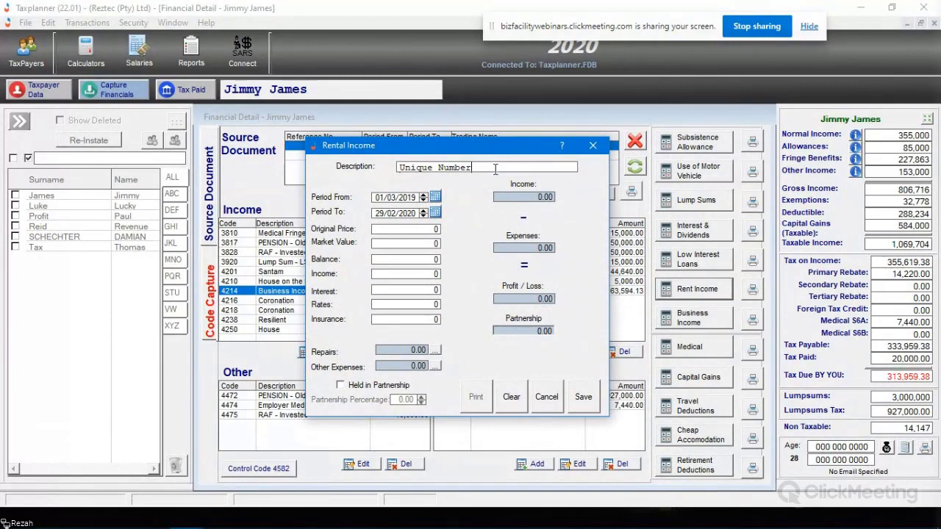
pyautogui.moveTo(474, 168); pyautogui.dragTo(397, 170)
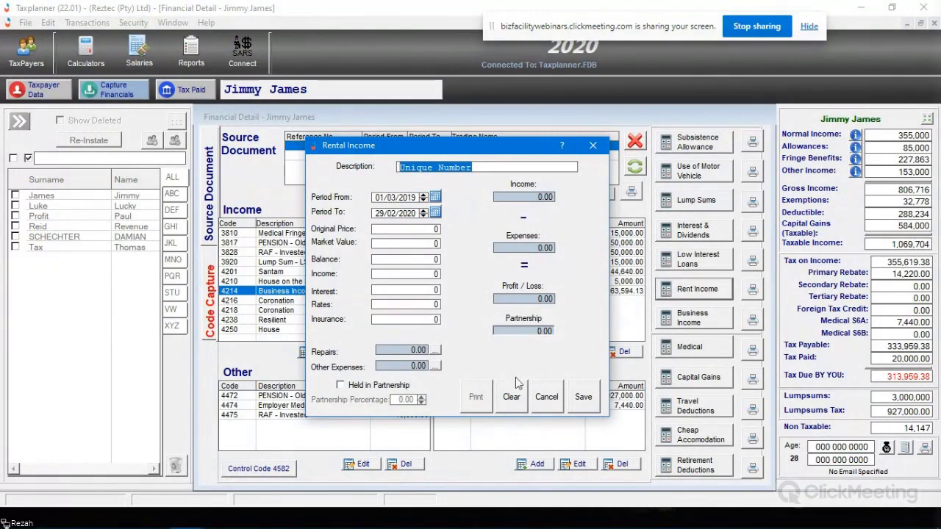
pyautogui.click(546, 400)
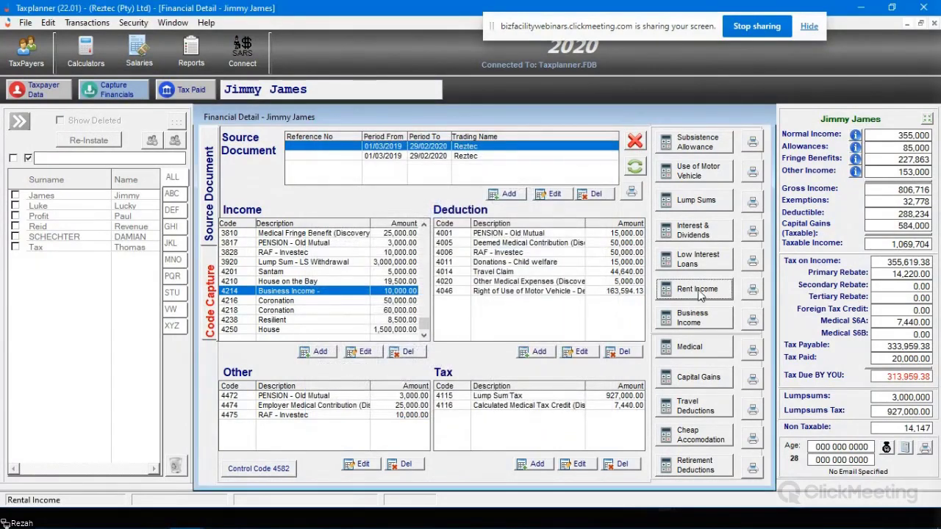
pyautogui.click(699, 290)
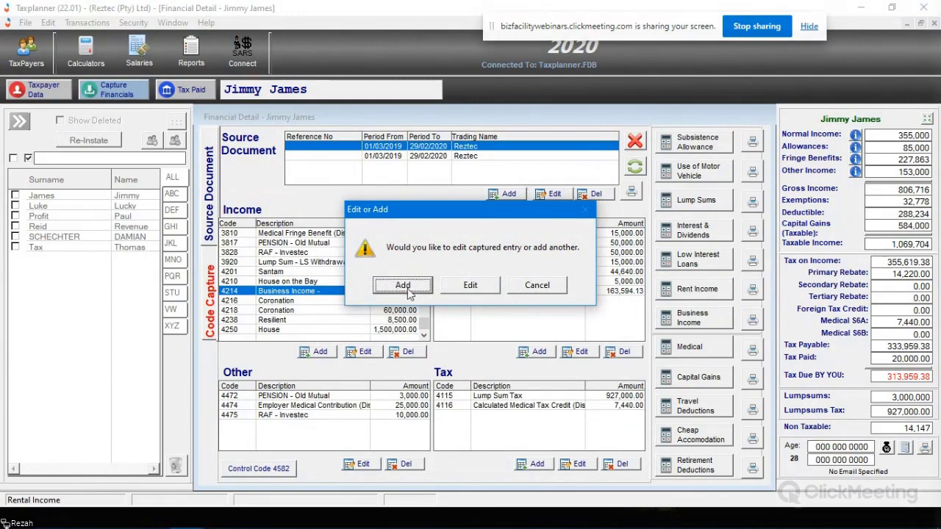
pyautogui.click(403, 285)
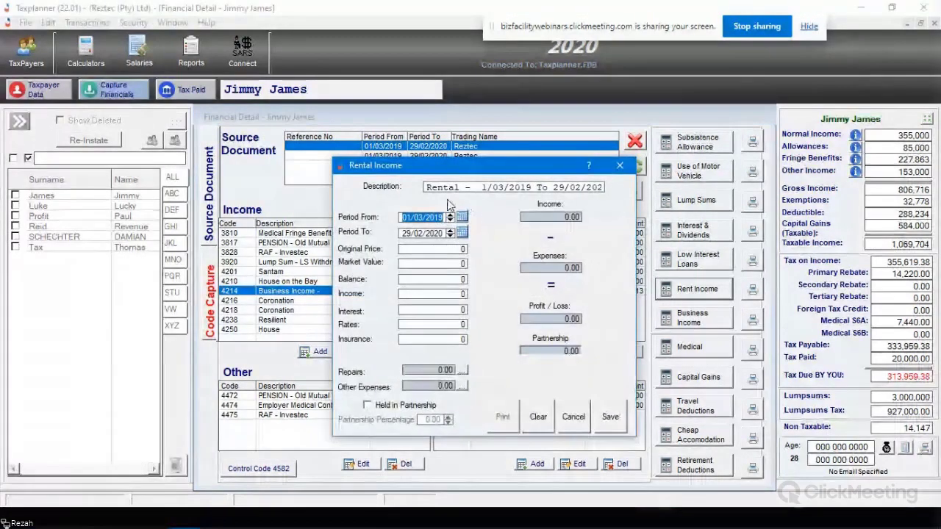
pyautogui.moveTo(430, 165); pyautogui.dragTo(398, 157)
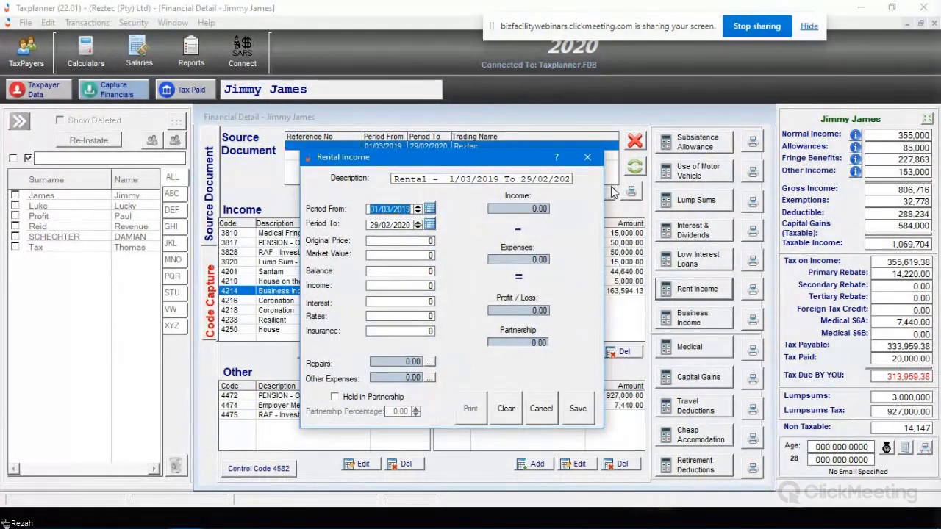
pyautogui.moveTo(394, 179); pyautogui.dragTo(451, 172)
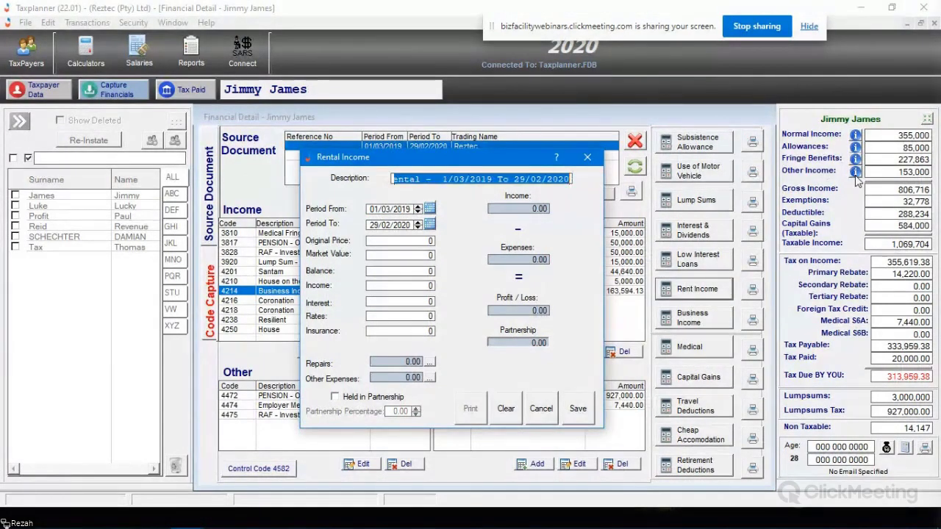
pyautogui.press('Delete')
pyautogui.write('Unique Number')
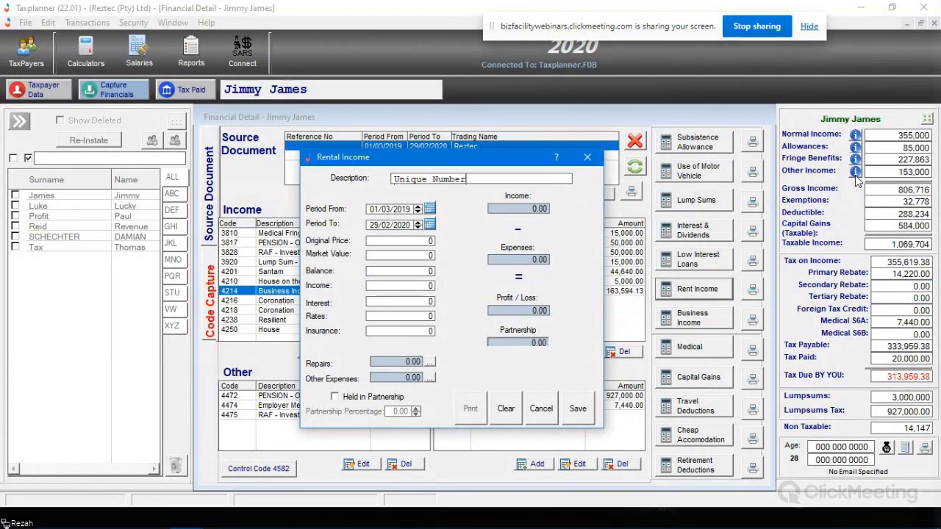
pyautogui.hotkey('shift', 'Home')
pyautogui.write('1223')
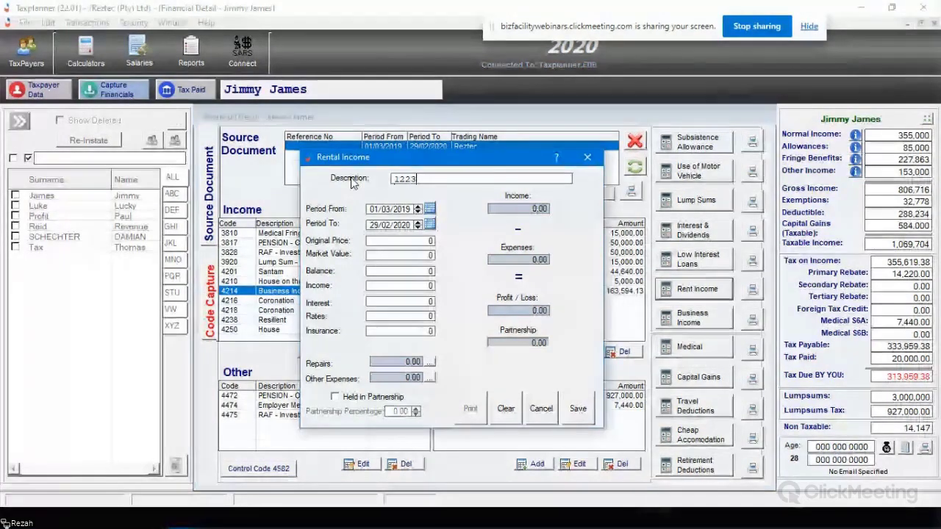
pyautogui.press('BackSpace')
pyautogui.press('BackSpace')
pyautogui.write('345678')
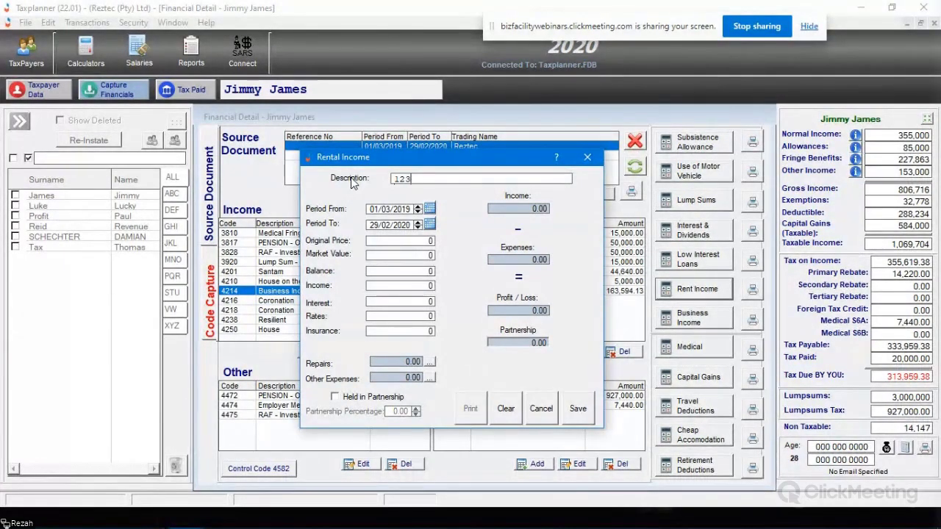
pyautogui.write('9012')
# Step: Enter original price 1,090,000, market value 10,000, balance 12,000, income 10,000, and save
pyautogui.press('Tab')
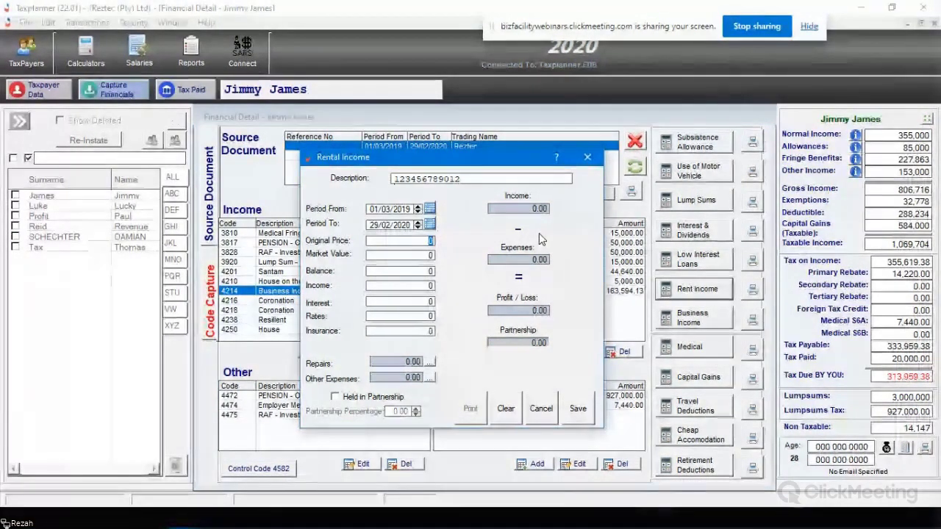
pyautogui.write('1,090,')
pyautogui.write('0000')
pyautogui.press('Tab')
pyautogui.write('10,0')
pyautogui.write('00')
pyautogui.press('Tab')
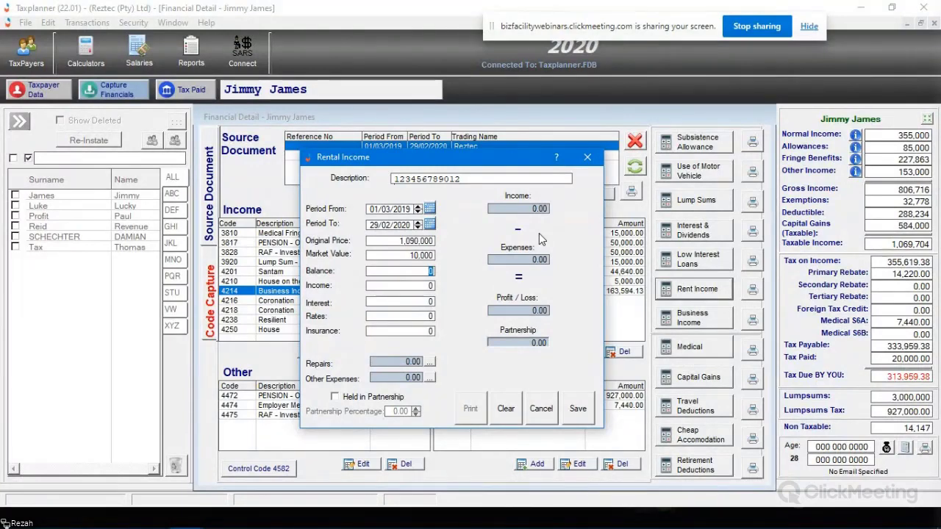
pyautogui.write('12000')
pyautogui.press('Tab')
pyautogui.write('10,000')
pyautogui.press('Tab')
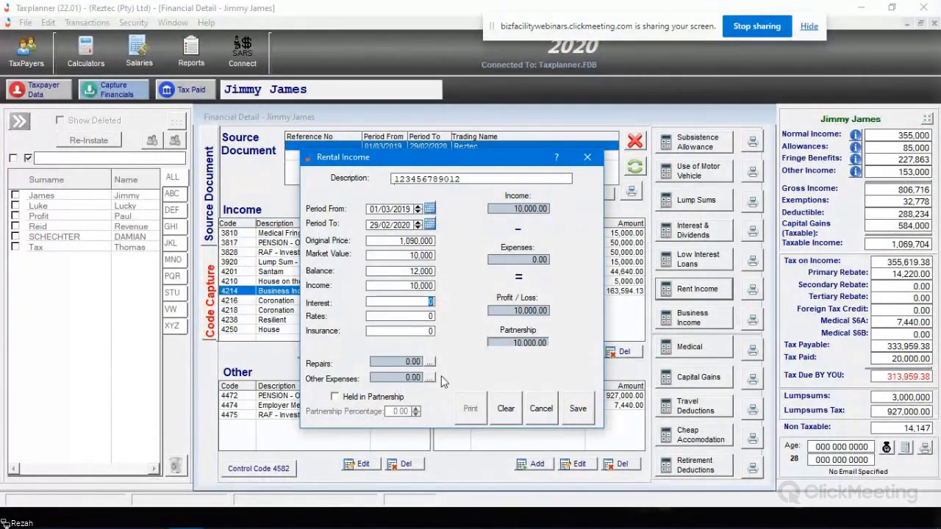
pyautogui.click(578, 408)
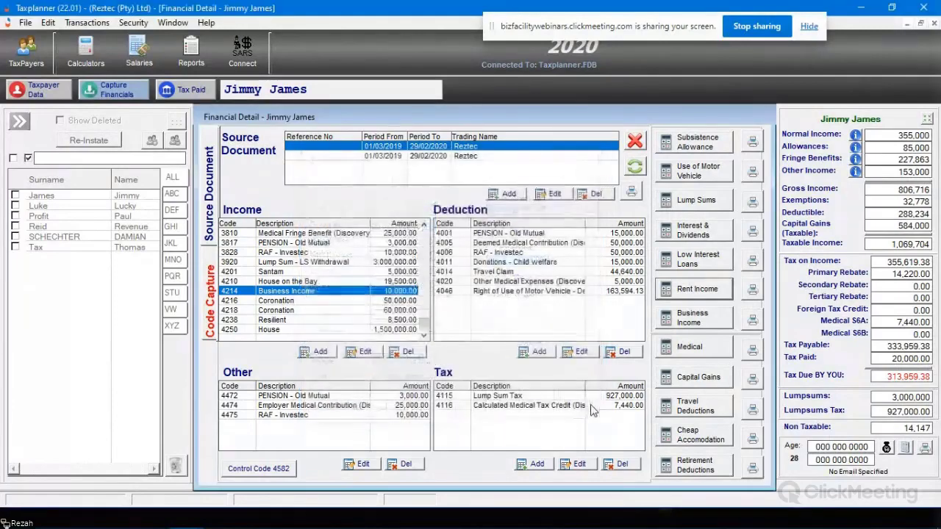
pyautogui.click(424, 335)
pyautogui.click(327, 330)
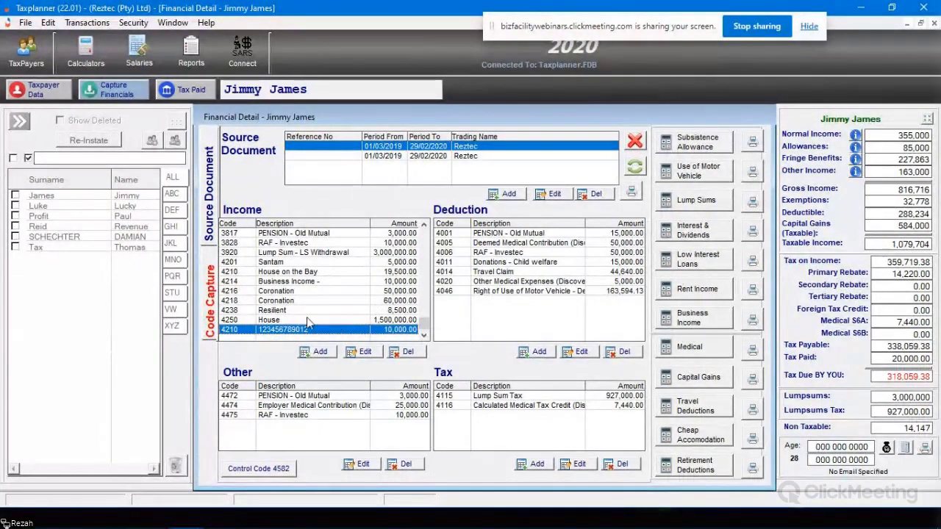
pyautogui.click(699, 291)
pyautogui.click(404, 285)
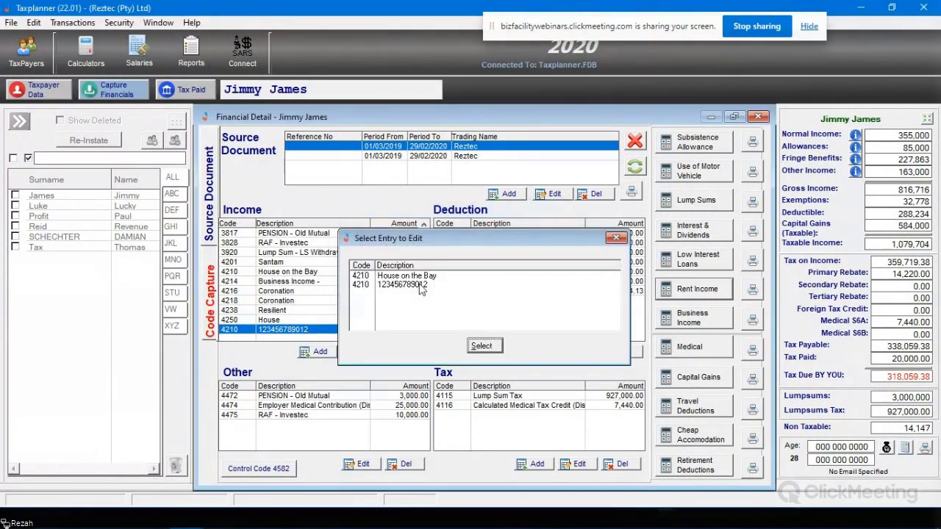
pyautogui.click(416, 286)
pyautogui.click(483, 346)
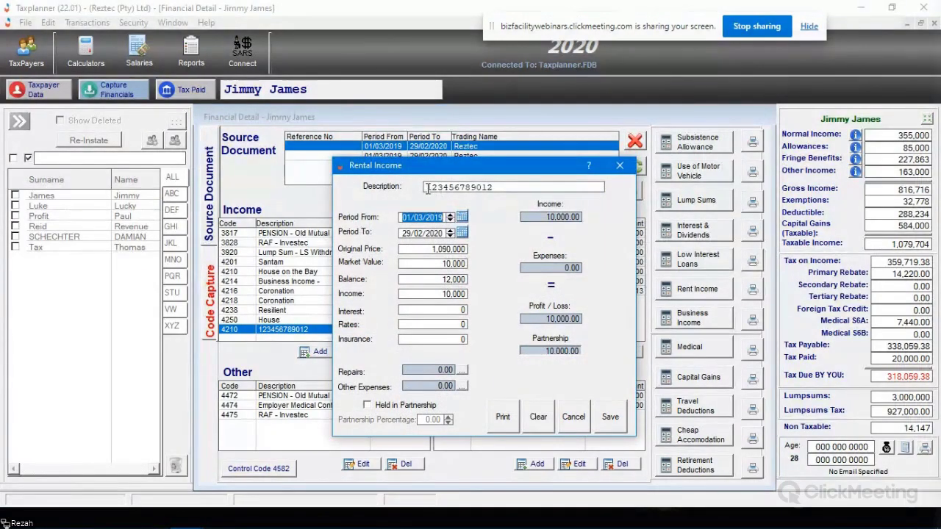
pyautogui.click(427, 189)
pyautogui.write('House ')
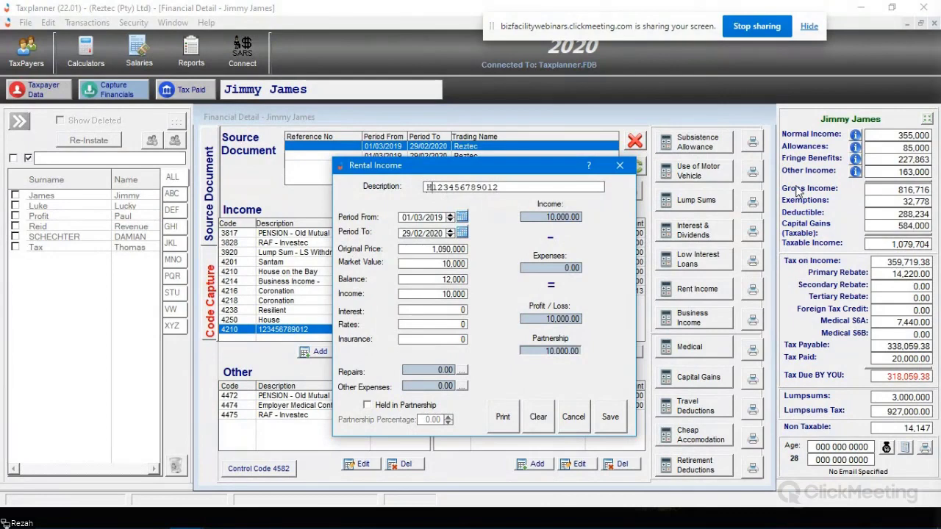
pyautogui.write('on ')
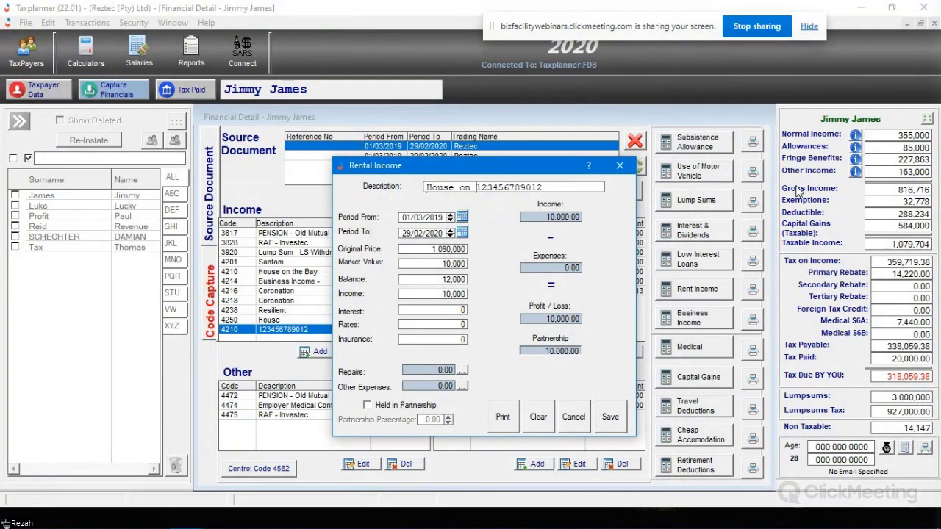
pyautogui.write('the bay -')
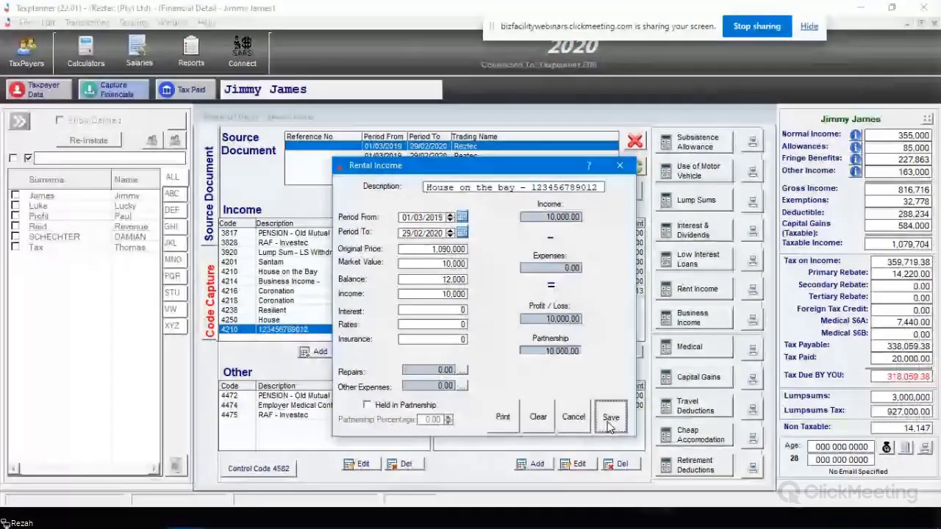
pyautogui.click(611, 416)
pyautogui.click(339, 282)
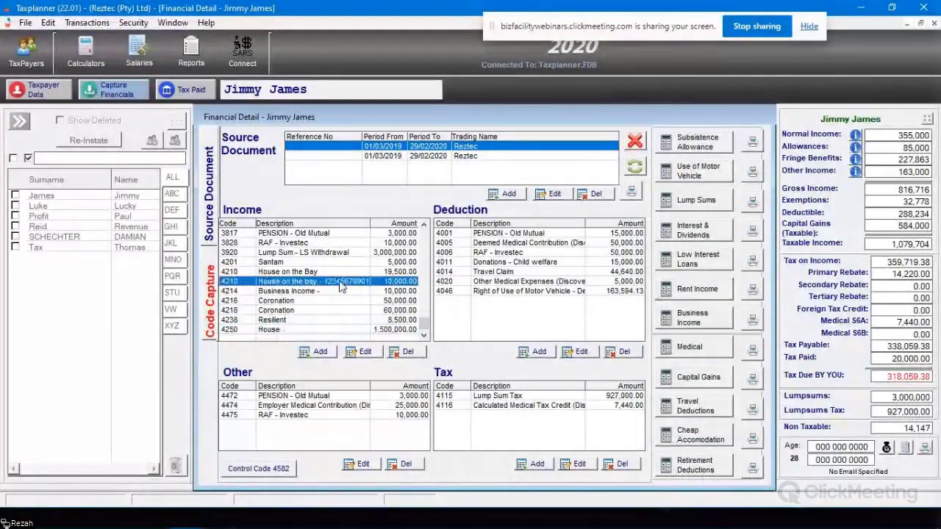
# Step: Widen the Income grid's Description column, then select the 4214 Business Income row
pyautogui.moveTo(370, 223); pyautogui.dragTo(375, 225)
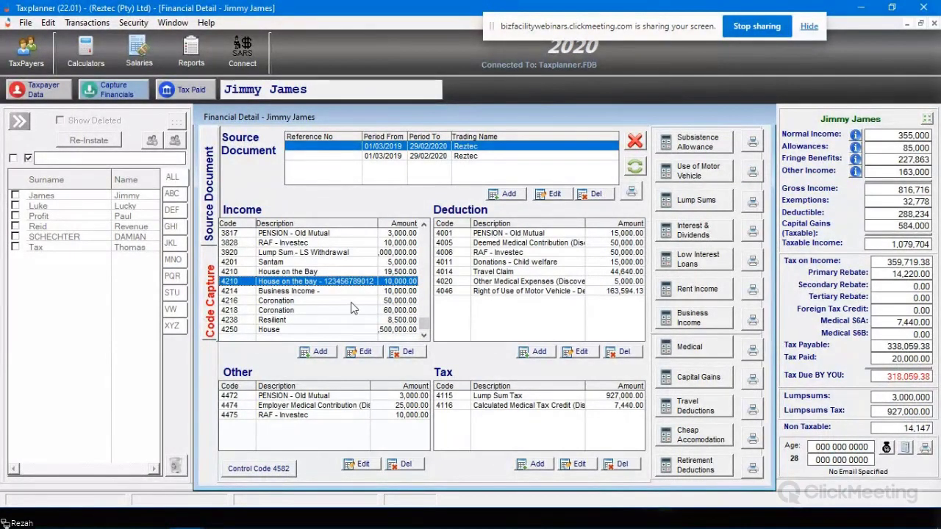
pyautogui.click(339, 292)
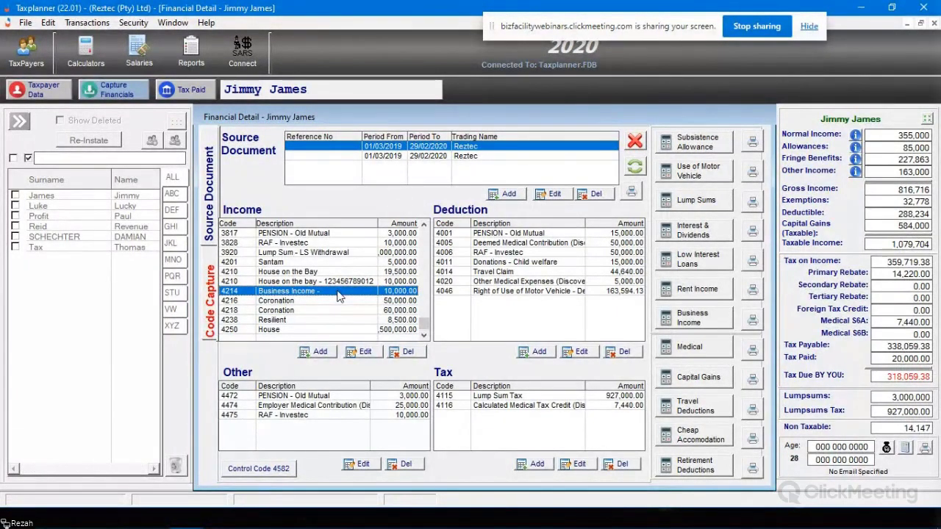
# Step: Pick code 4214 Other Receipts and Accruals in Add a Code, then cancel without adding it
pyautogui.click(318, 353)
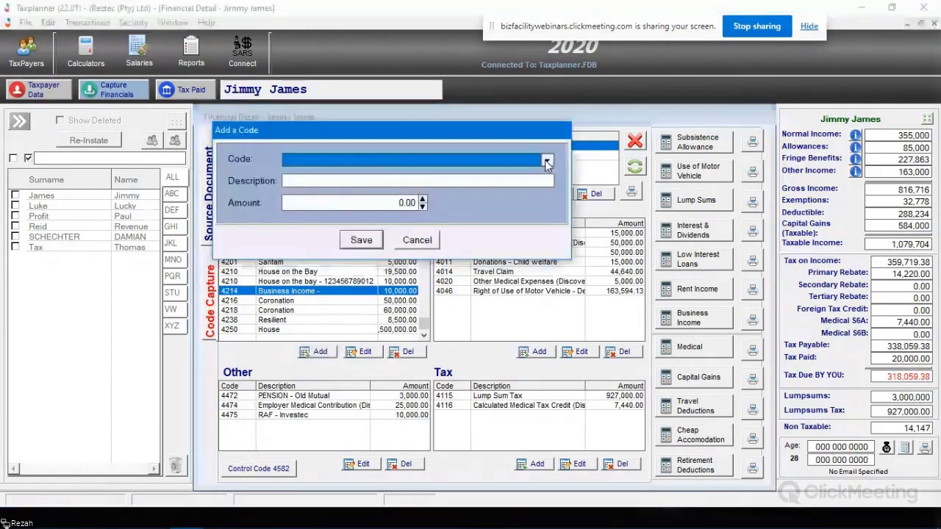
pyautogui.scroll(-12, 529, 234)
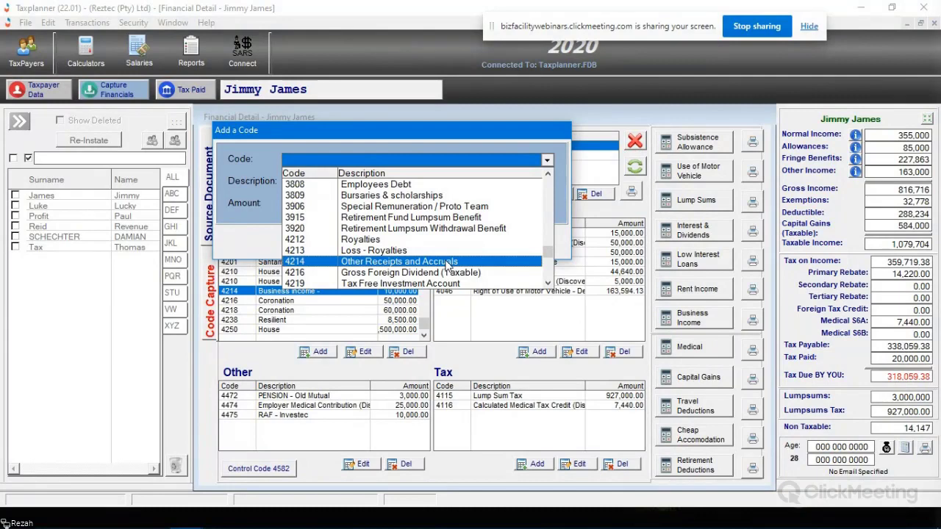
pyautogui.click(448, 265)
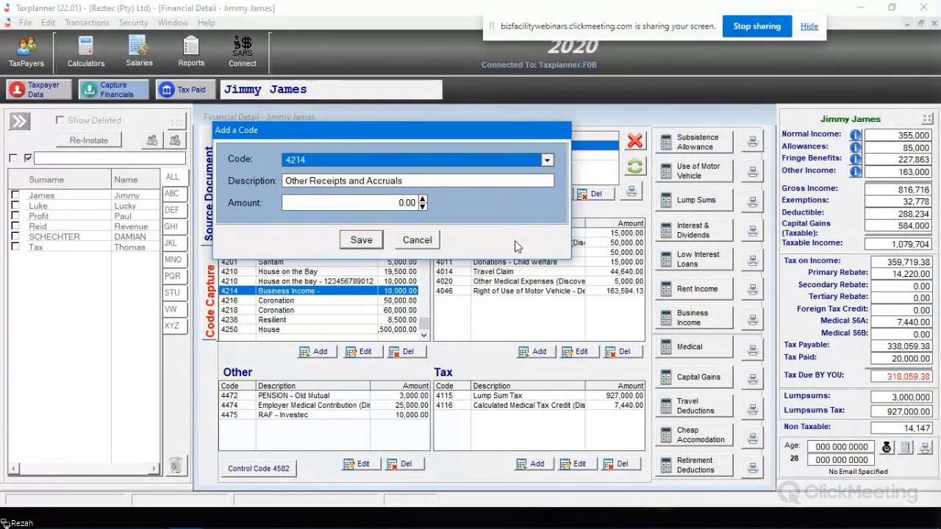
pyautogui.click(423, 242)
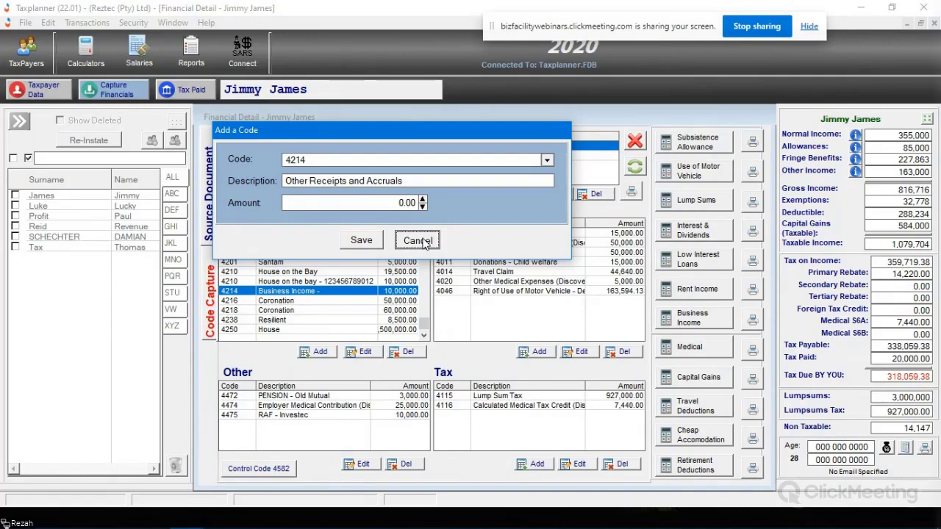
pyautogui.click(417, 242)
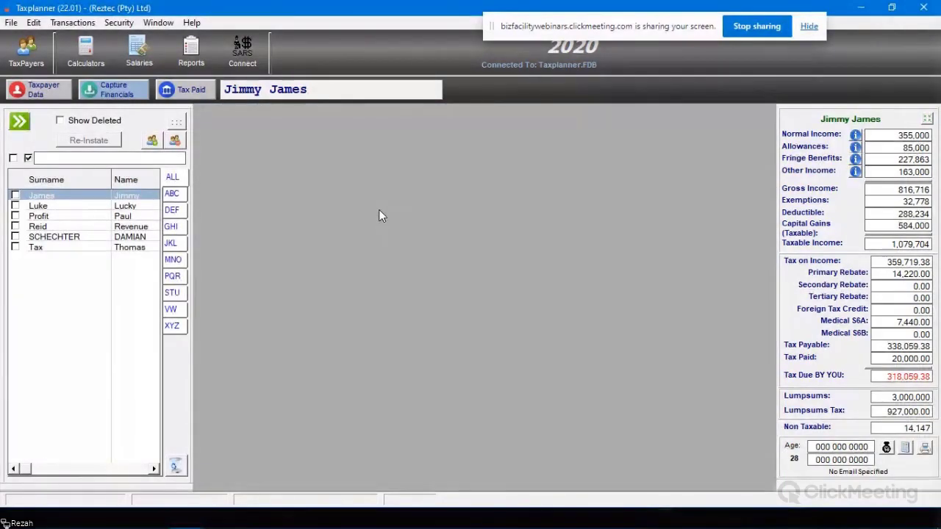
# Step: Open Tax Paid's Provisional Payments and capture data for the 1st IRP6
pyautogui.click(173, 90)
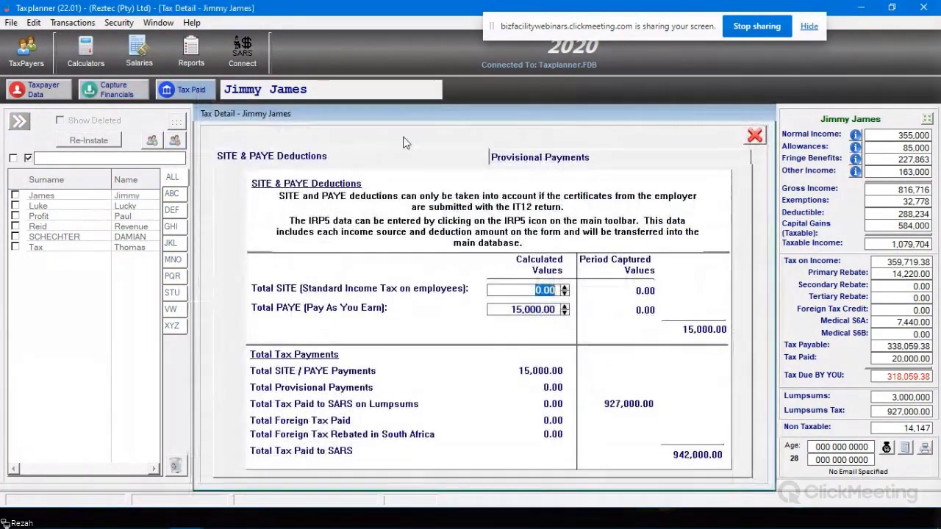
pyautogui.click(516, 156)
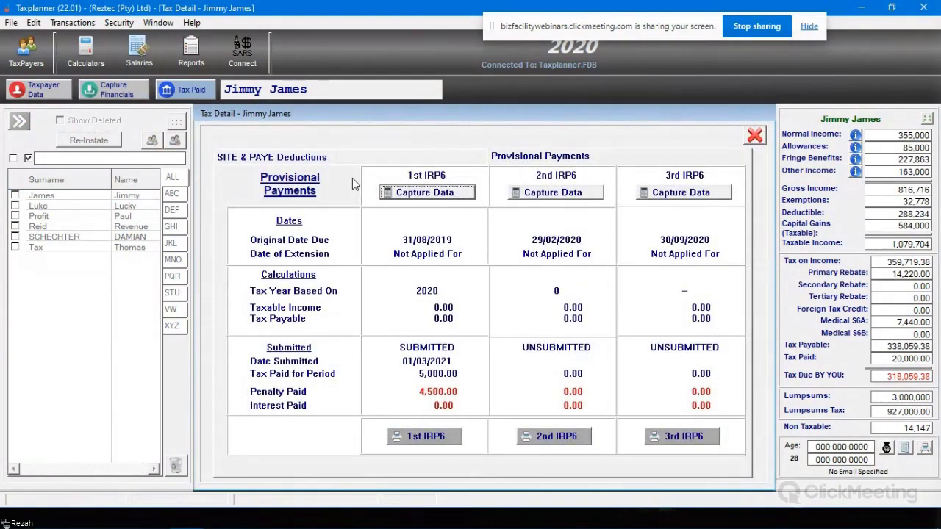
pyautogui.click(439, 193)
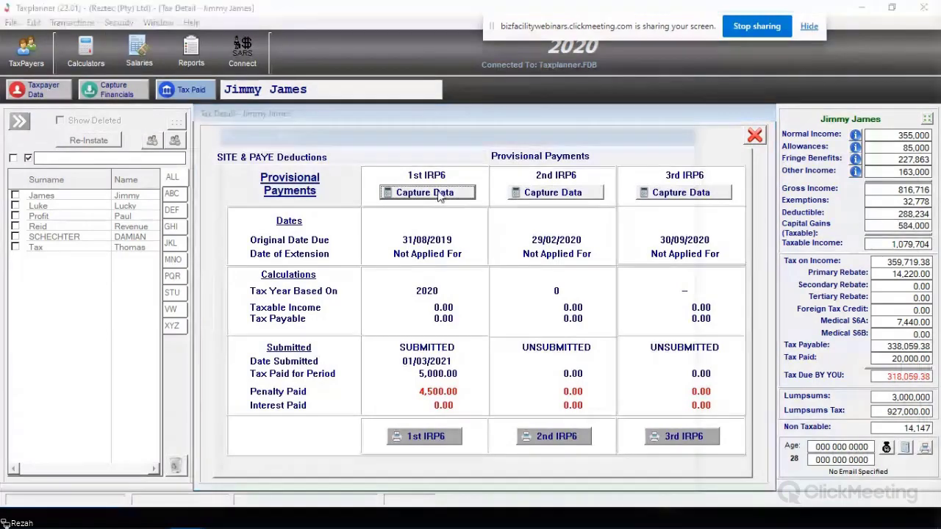
# Step: View the interest and penalties estimate, close it, and cancel the 1st provisional return
pyautogui.click(611, 332)
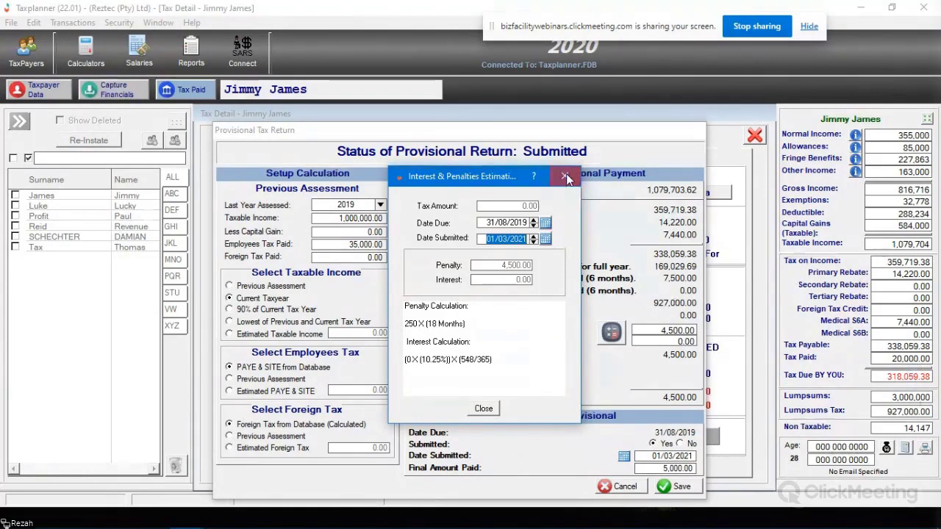
pyautogui.click(566, 176)
pyautogui.click(564, 177)
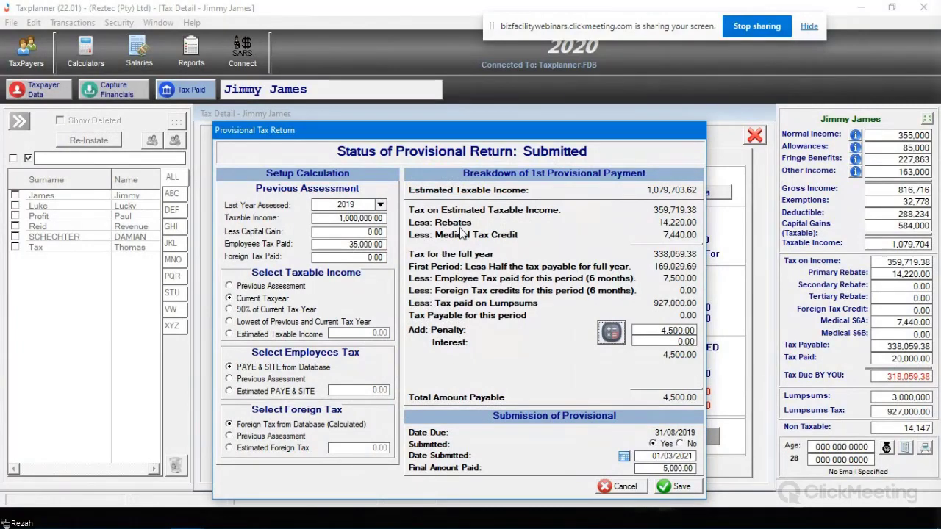
pyautogui.click(621, 487)
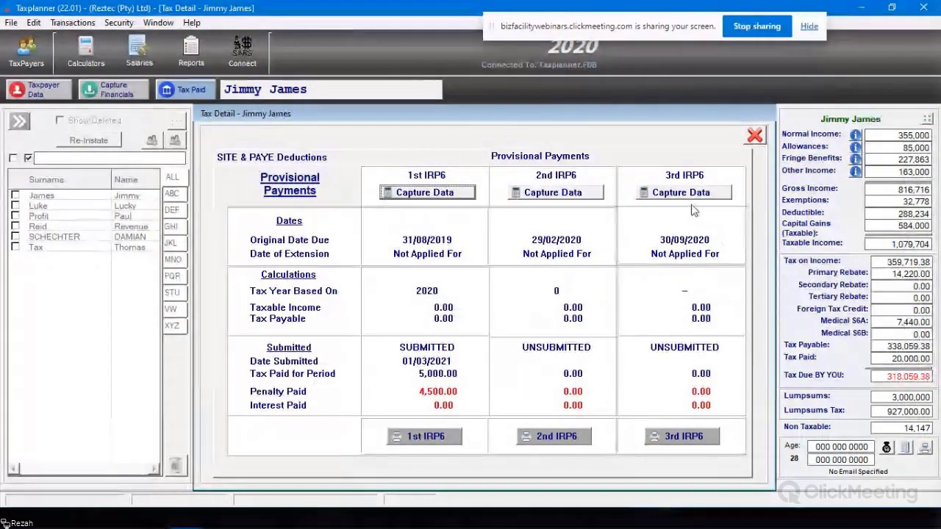
# Step: Close the tax detail, compare the two taxpayers' records, then open SARS Connect
pyautogui.click(755, 138)
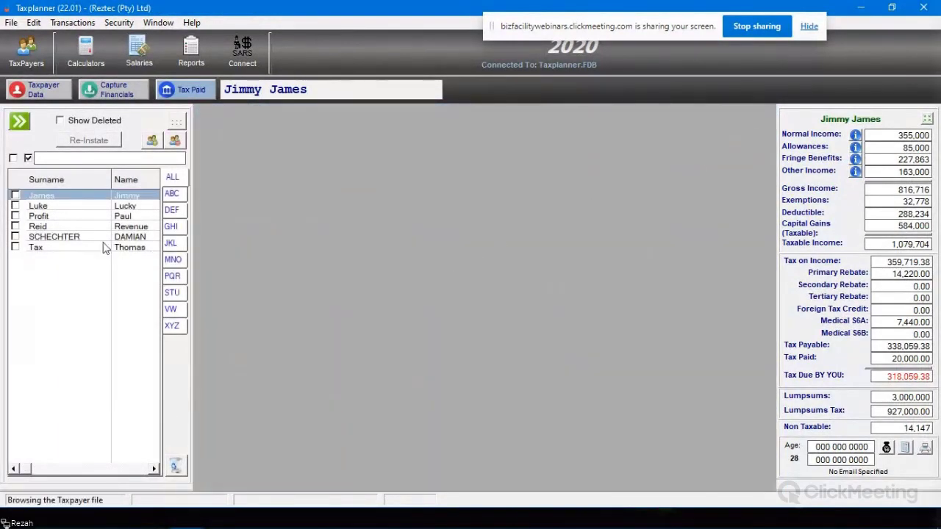
pyautogui.click(84, 239)
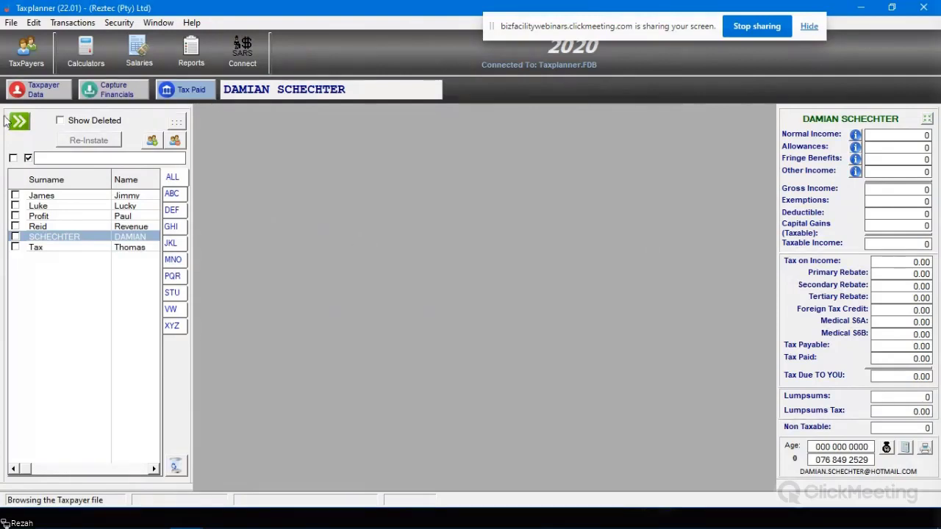
pyautogui.click(63, 197)
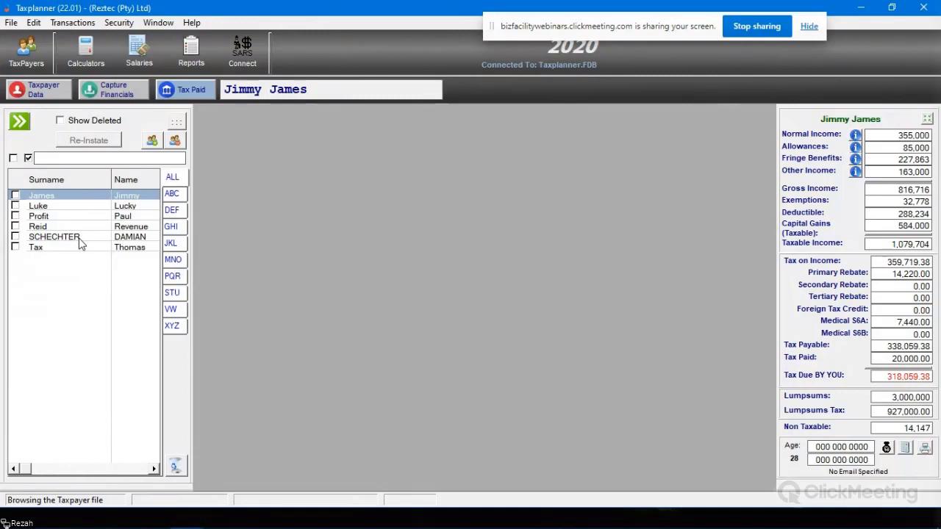
pyautogui.click(81, 240)
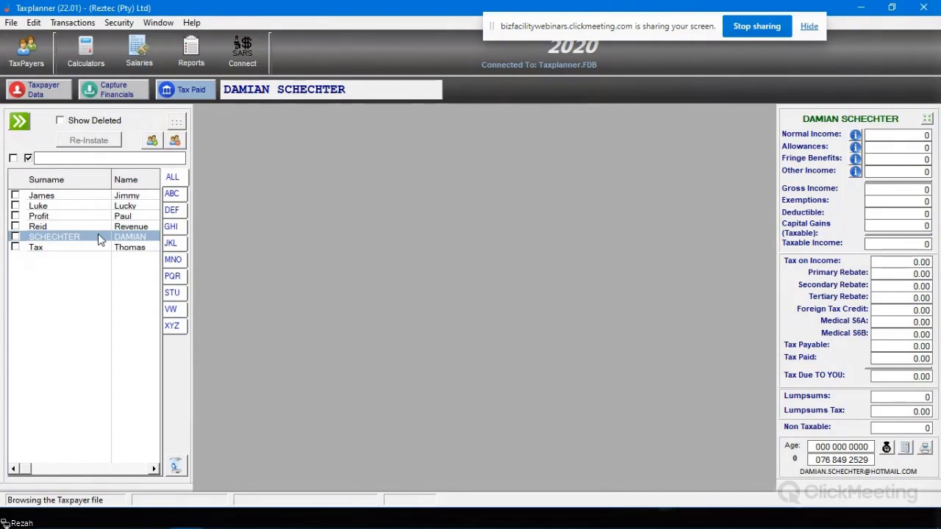
pyautogui.click(78, 195)
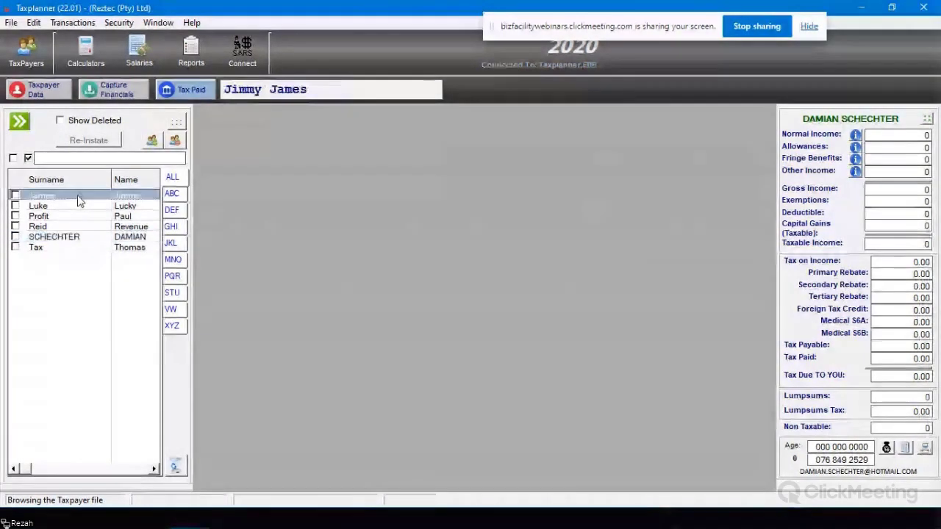
pyautogui.click(249, 57)
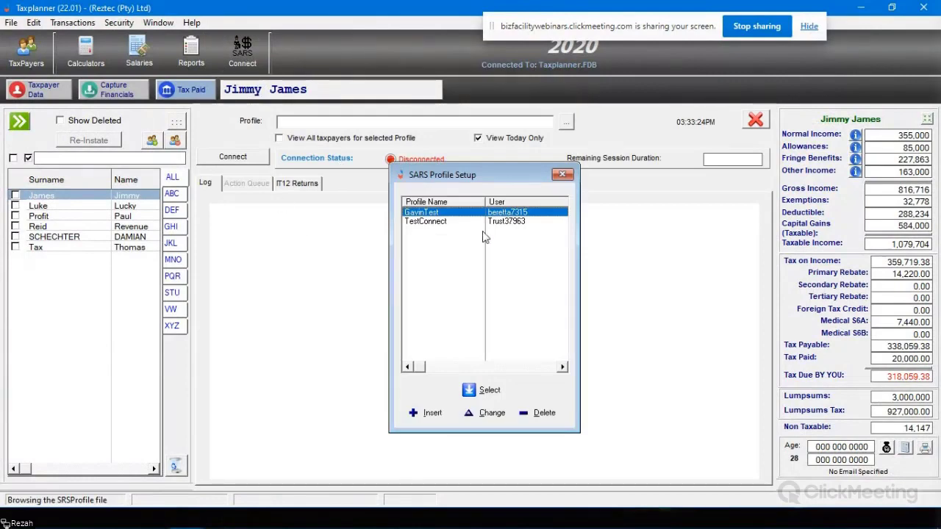
# Step: Use the first saved SARS profile and select the first taxpayer
pyautogui.click(489, 390)
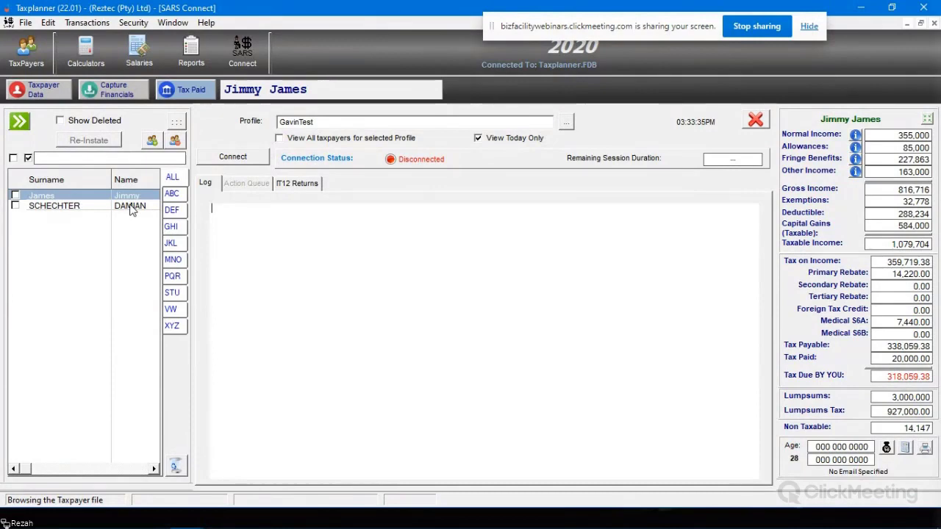
pyautogui.click(68, 197)
# Step: Open the taxpayer's IT12 export dated 29/03/2021 for viewing
pyautogui.click(297, 184)
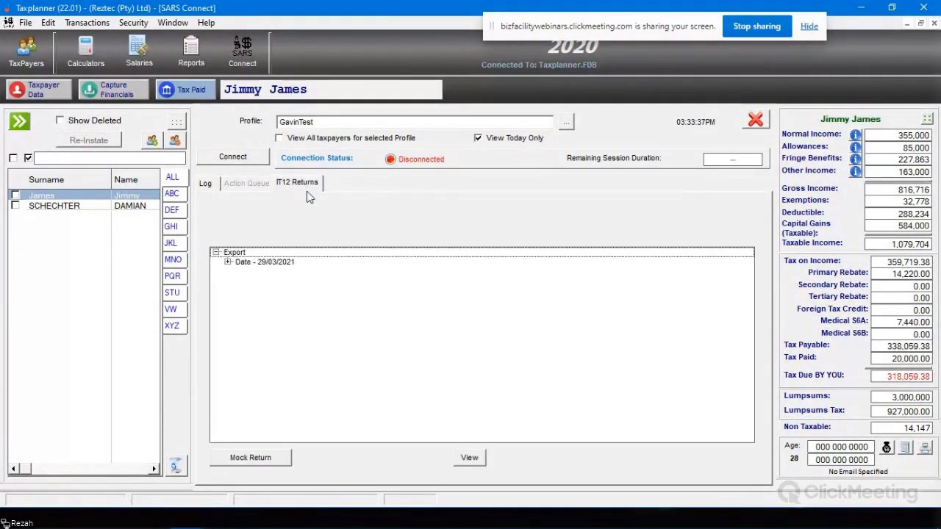
pyautogui.click(228, 263)
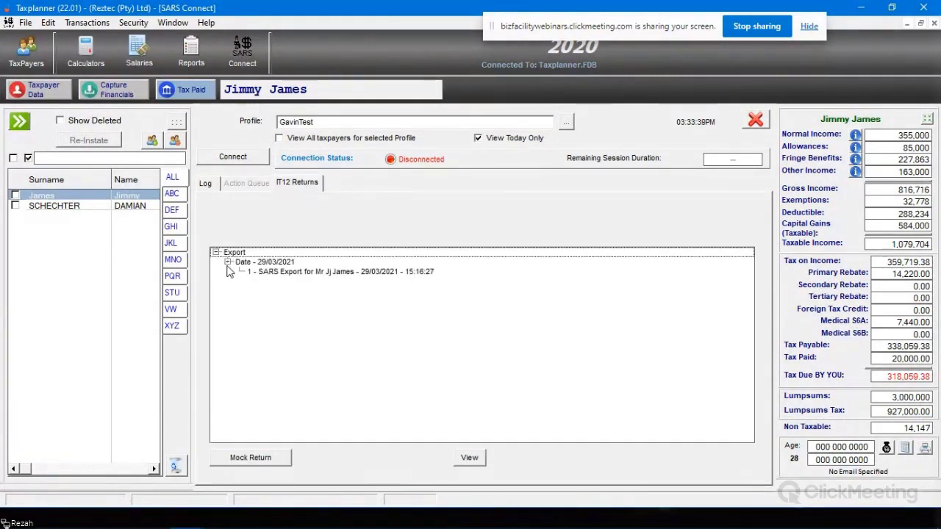
pyautogui.click(372, 274)
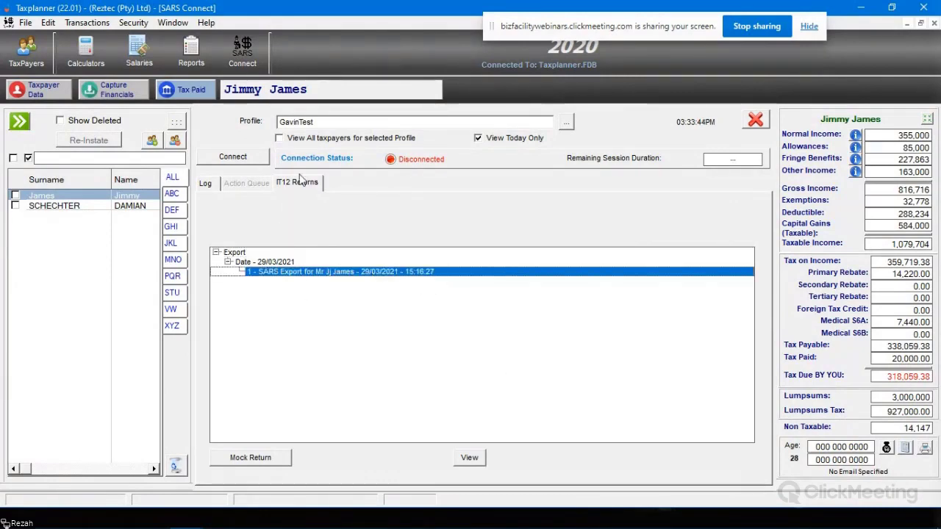
pyautogui.click(470, 458)
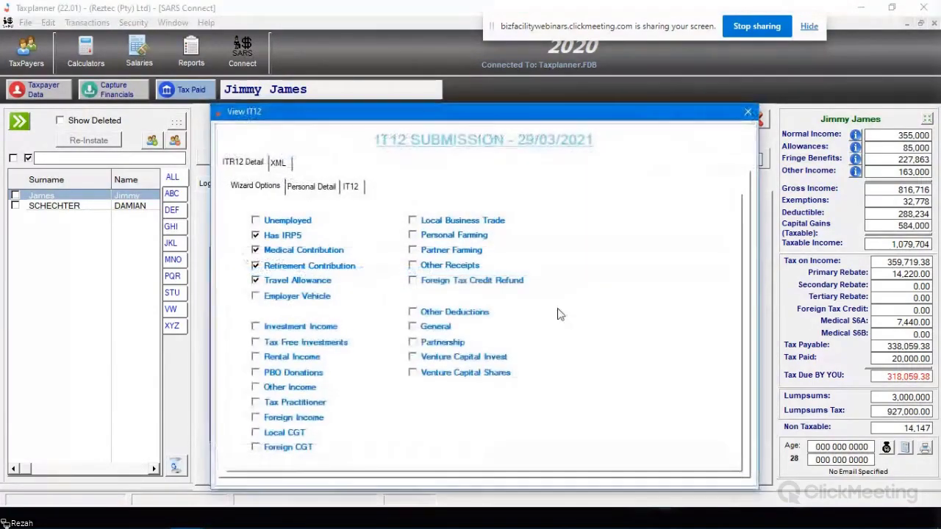
# Step: Review the submission's Personal Detail fields down to INITIALS, then close the view
pyautogui.click(310, 187)
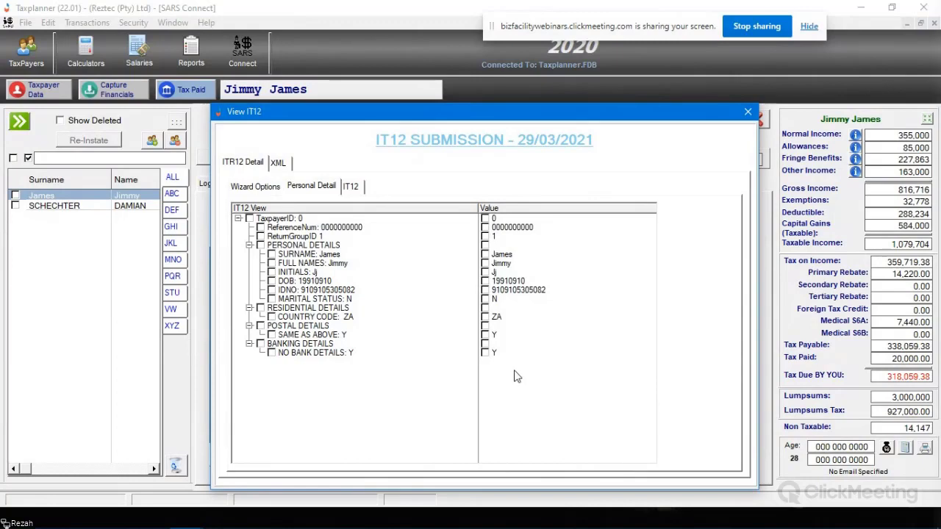
pyautogui.click(250, 219)
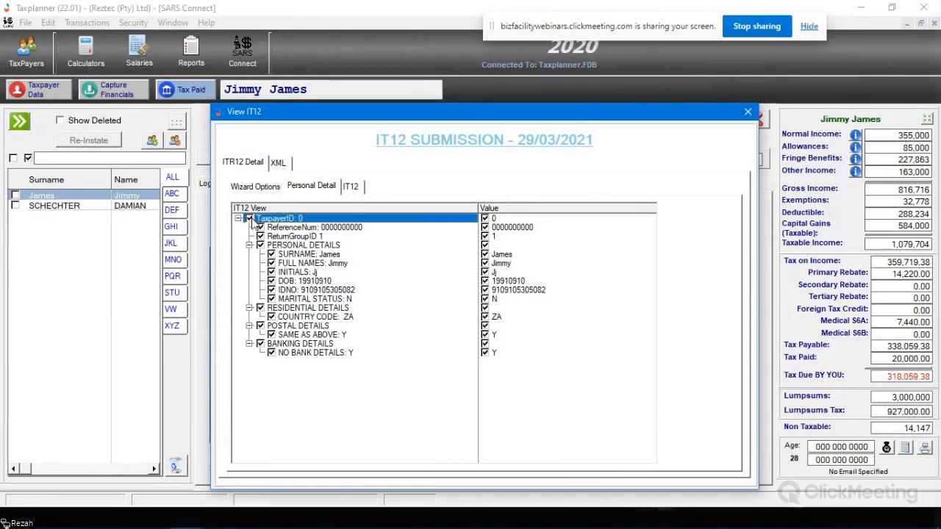
pyautogui.click(374, 256)
pyautogui.press('Down')
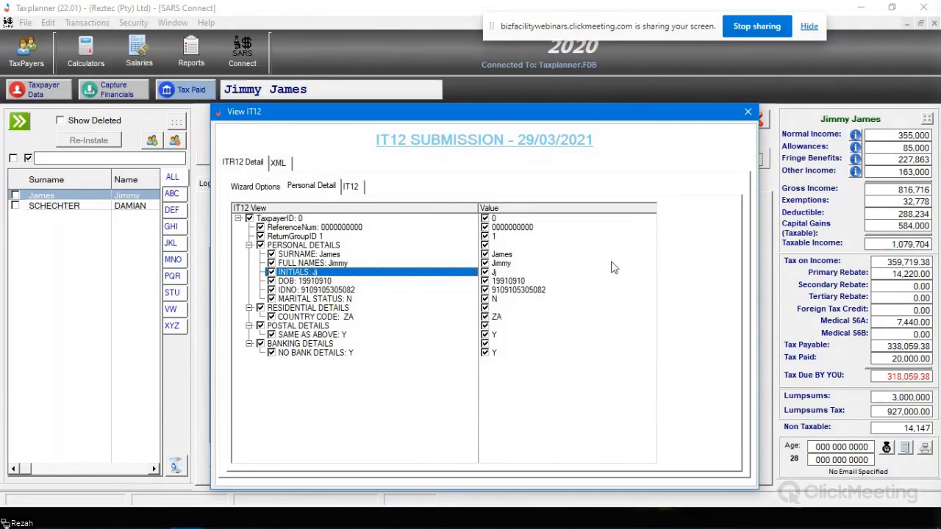
pyautogui.click(748, 113)
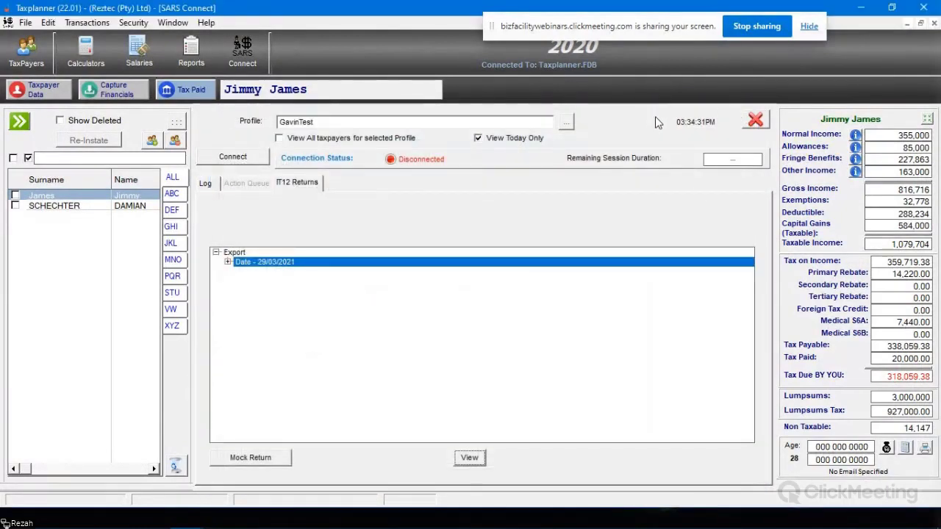
# Step: Close SARS Connect and bring up the taxpayer's Financial Detail
pyautogui.click(756, 120)
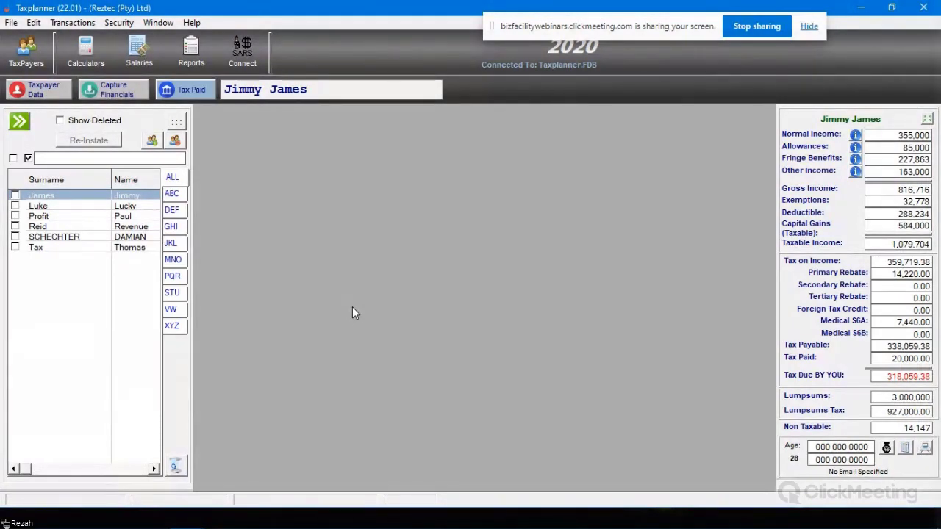
pyautogui.click(112, 92)
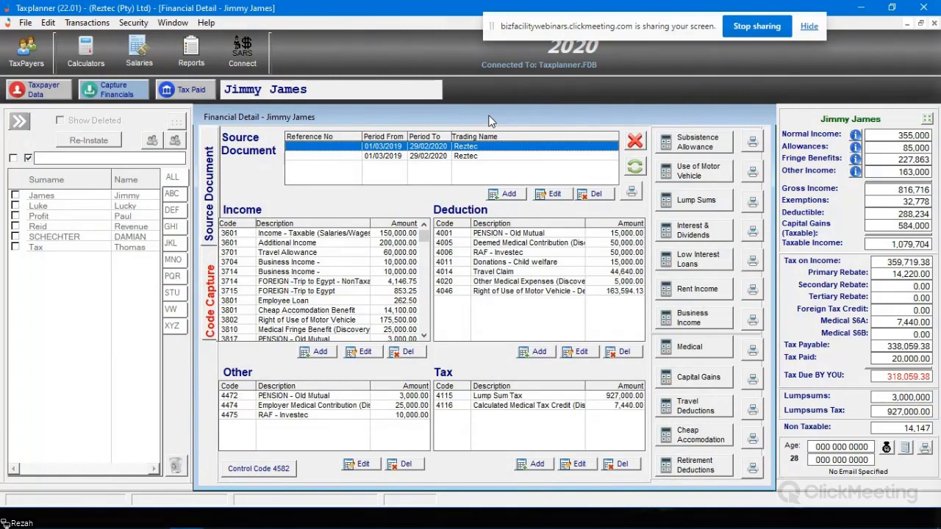
pyautogui.click(429, 157)
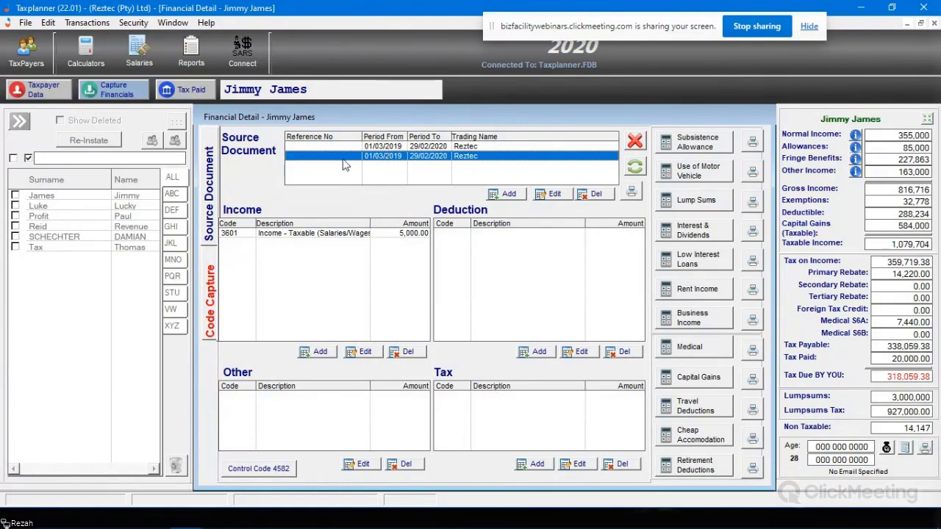
pyautogui.click(412, 146)
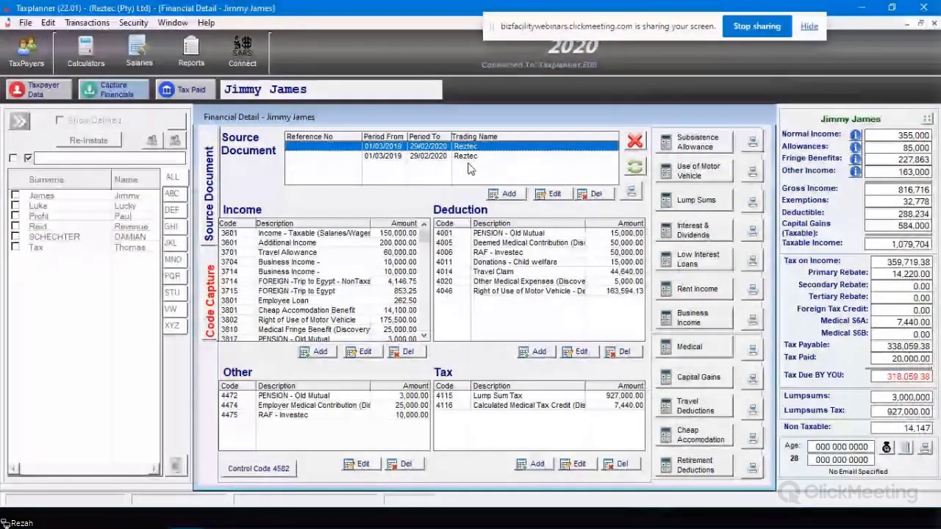
pyautogui.click(635, 141)
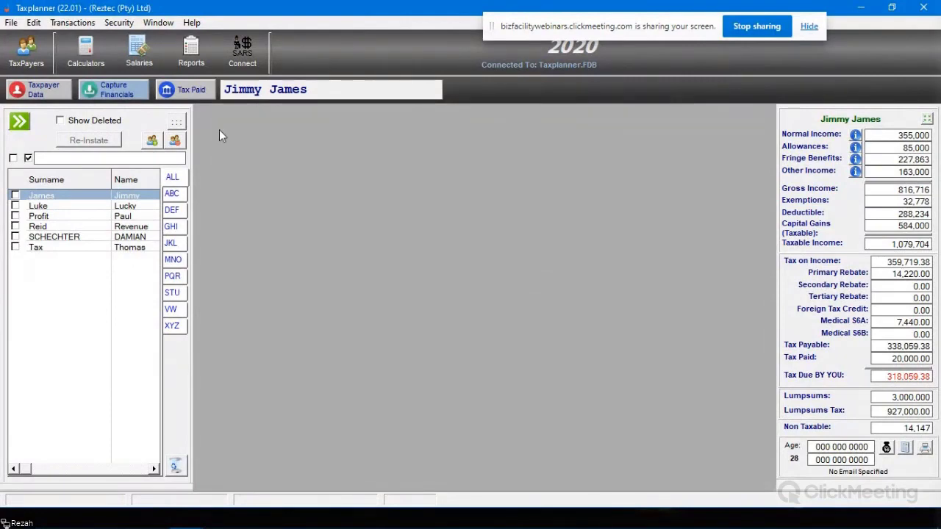
# Step: In Financial Detail, select the 3920 Lump Sum - LS Withdrawal income entry of 3,000,000
pyautogui.click(121, 98)
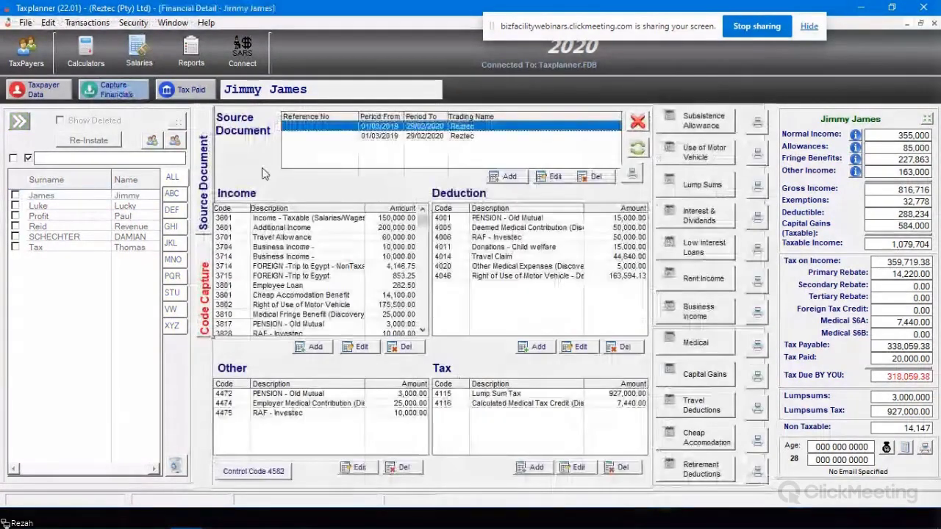
pyautogui.scroll(-4, 317, 294)
pyautogui.scroll(2, 290, 316)
pyautogui.scroll(2, 291, 317)
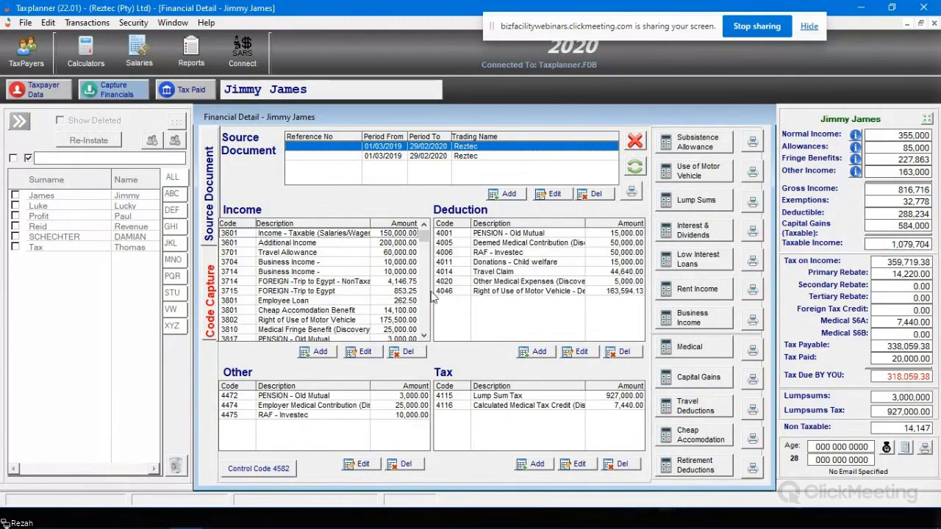
pyautogui.scroll(-2, 354, 284)
pyautogui.scroll(-2, 353, 284)
pyautogui.scroll(3, 350, 287)
pyautogui.scroll(1, 349, 287)
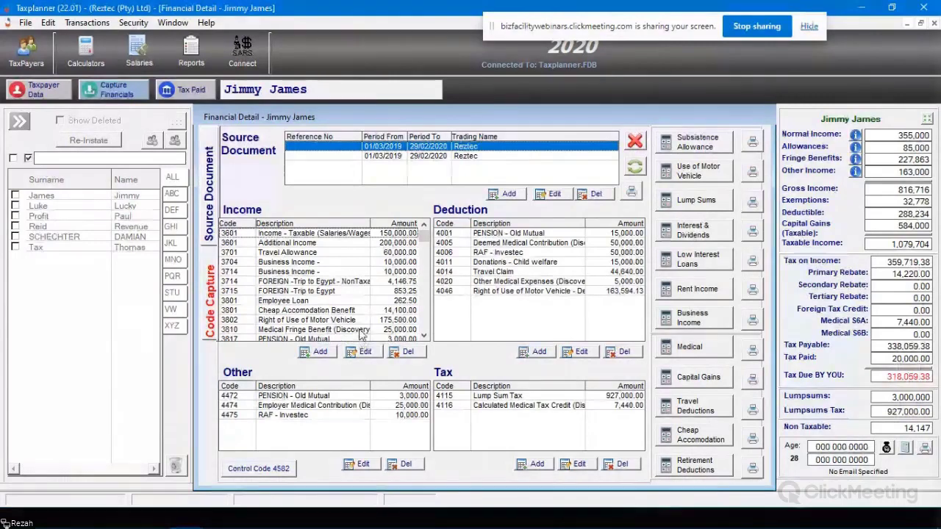
pyautogui.scroll(-1, 356, 331)
pyautogui.click(297, 331)
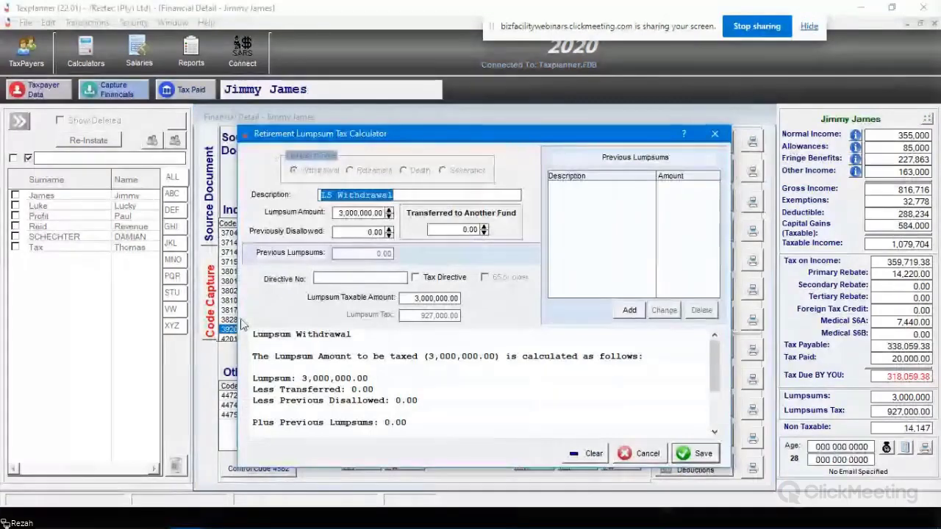
# Step: Re-check the lumpsum tax of 927,000.00, close the calculator and select the Lump Sum entry
pyautogui.click(647, 453)
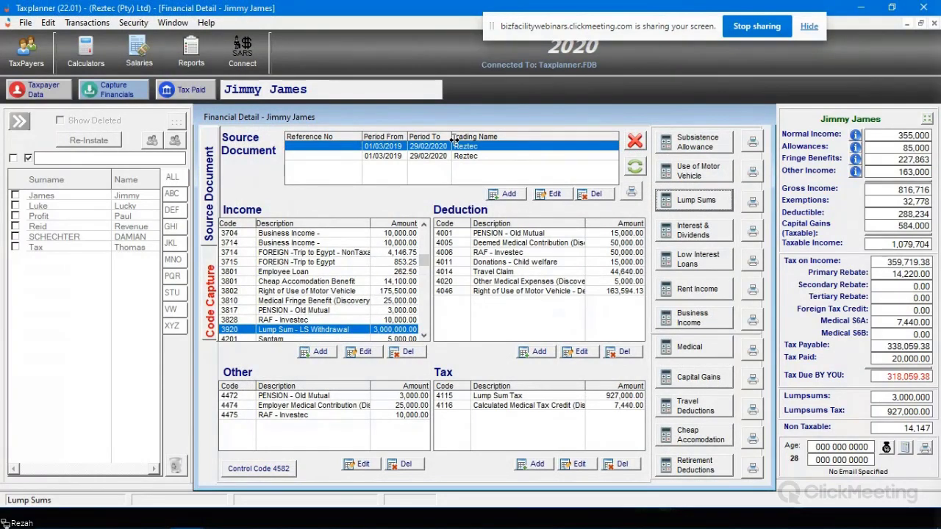
pyautogui.click(702, 198)
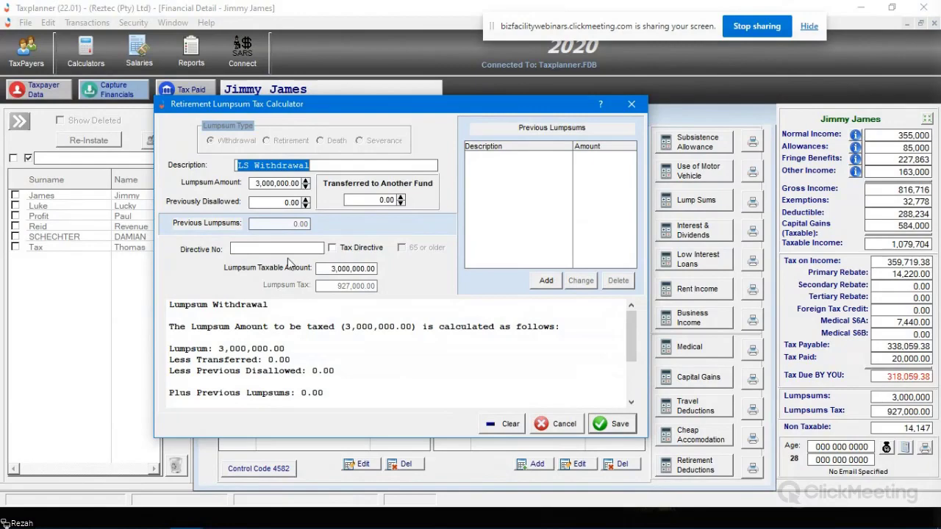
pyautogui.click(631, 104)
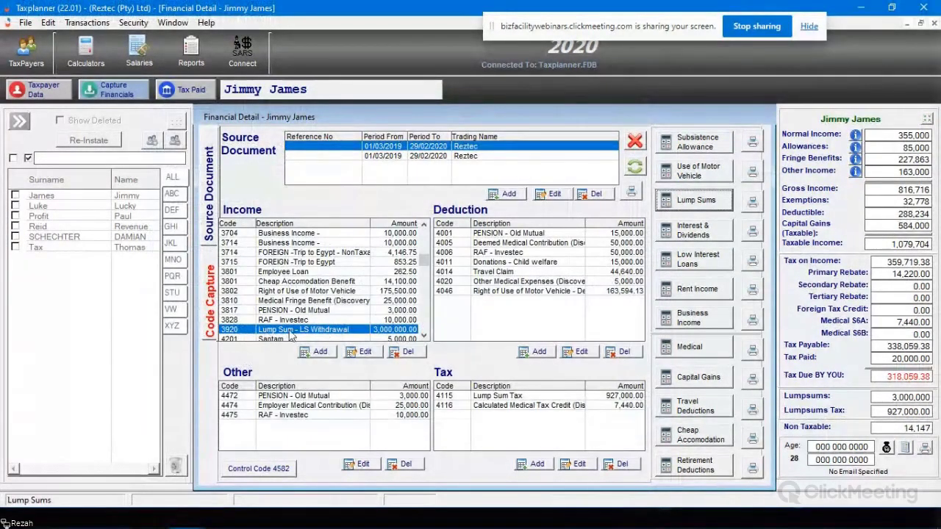
pyautogui.click(320, 333)
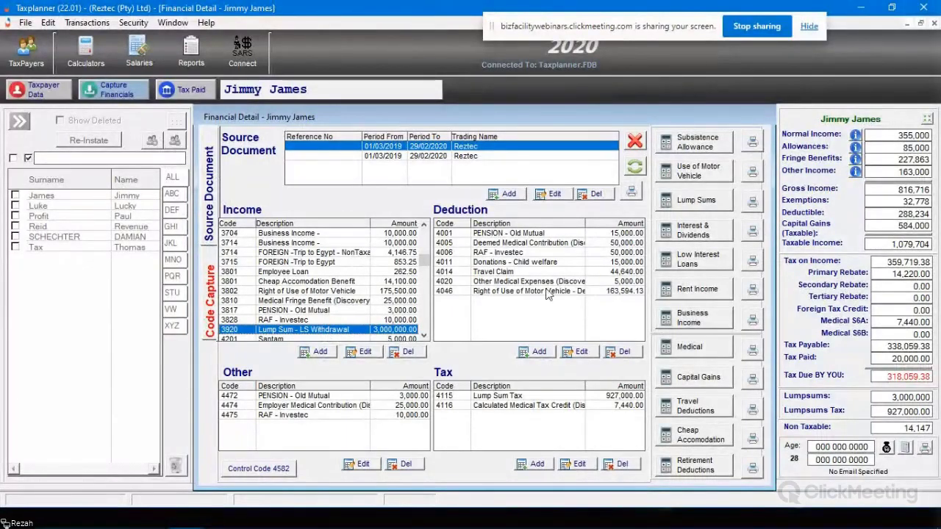
# Step: Enter the taxpayer's e-mail address on the Contact Info tab and save it
pyautogui.click(701, 377)
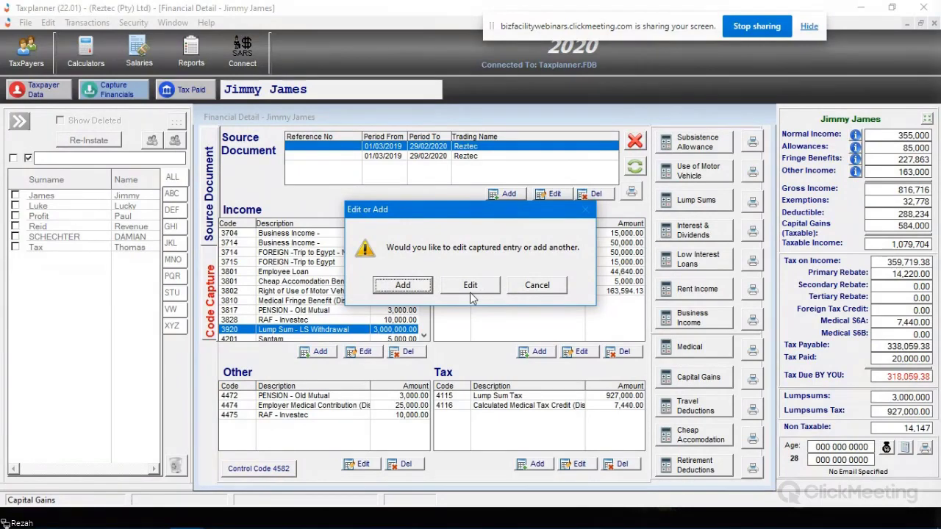
pyautogui.click(470, 292)
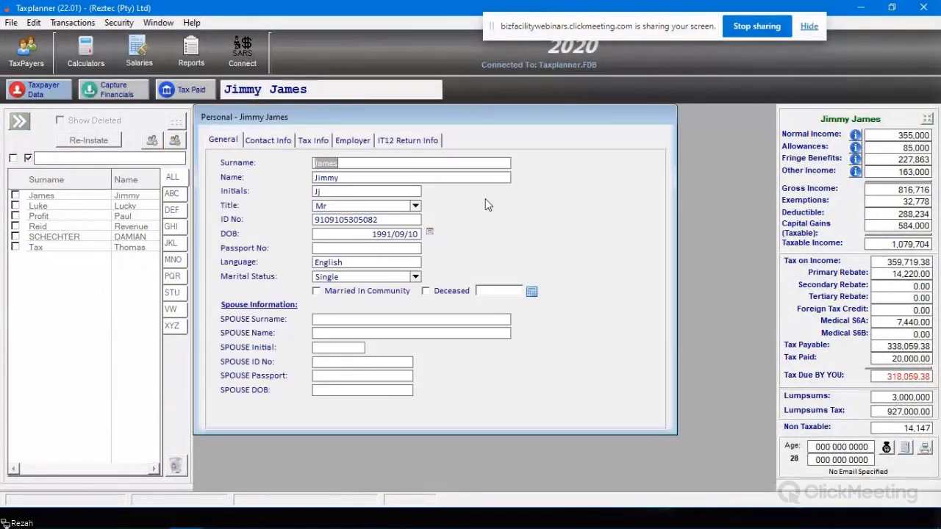
pyautogui.click(272, 144)
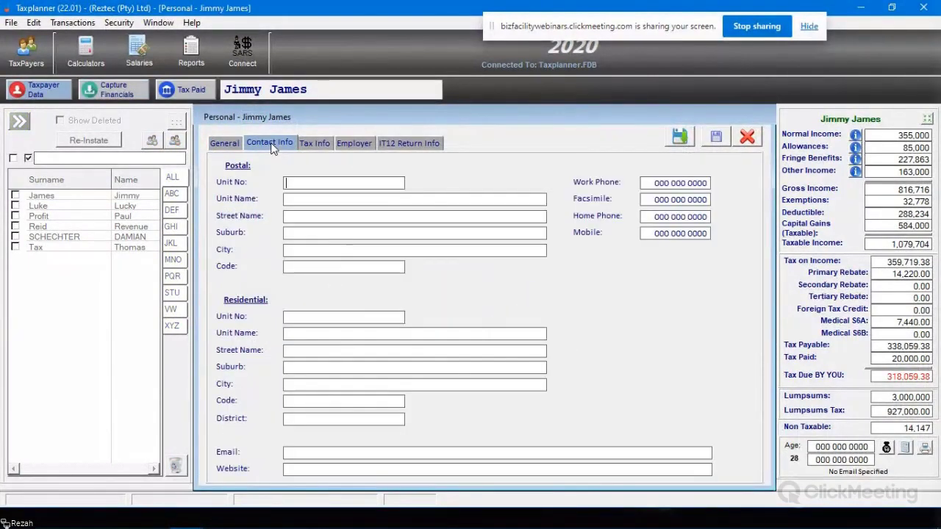
pyautogui.click(315, 453)
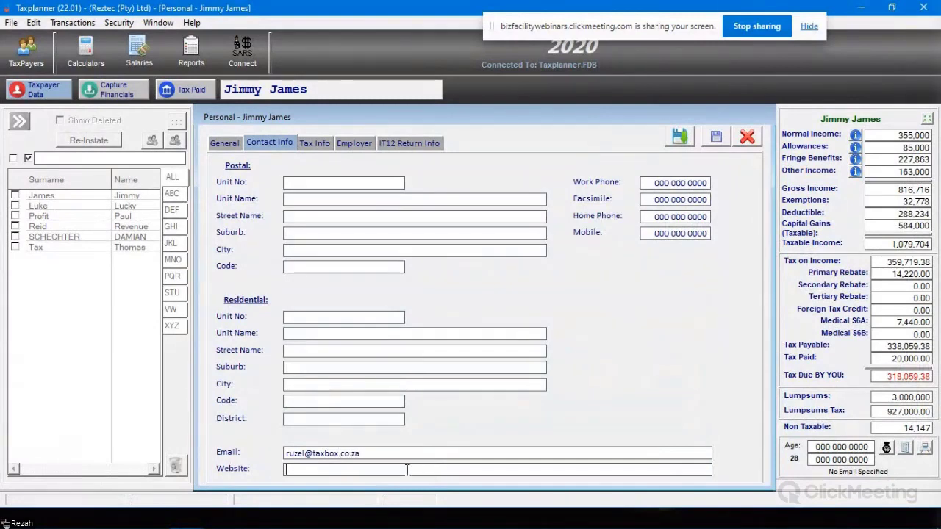
pyautogui.click(680, 136)
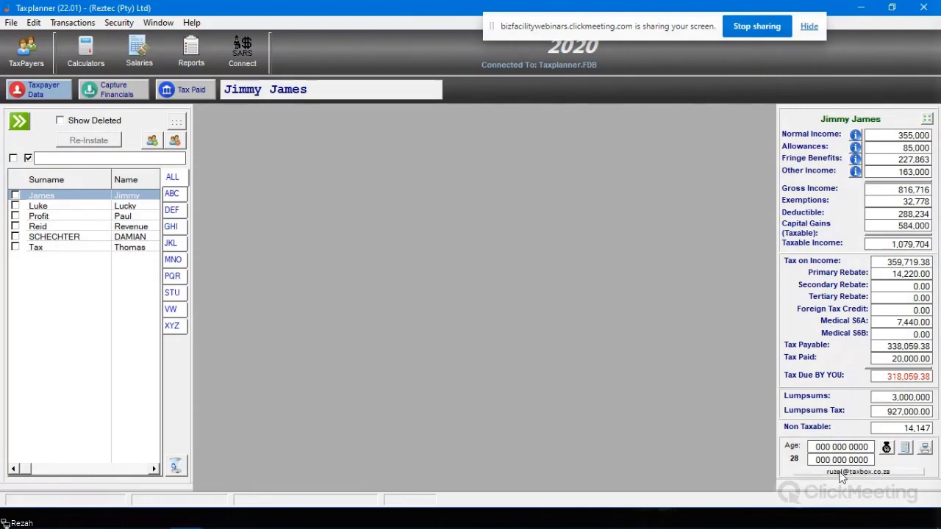
# Step: Start an e-mail to the taxpayer using the address link below the summary
pyautogui.click(842, 474)
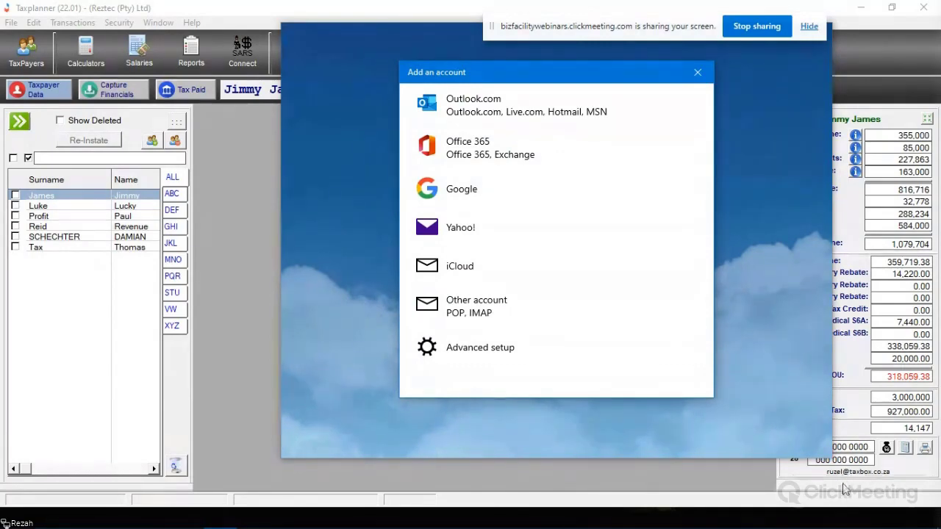
# Step: Dismiss Mail's Add an account window and close the Mail app with Alt+F4
pyautogui.click(697, 72)
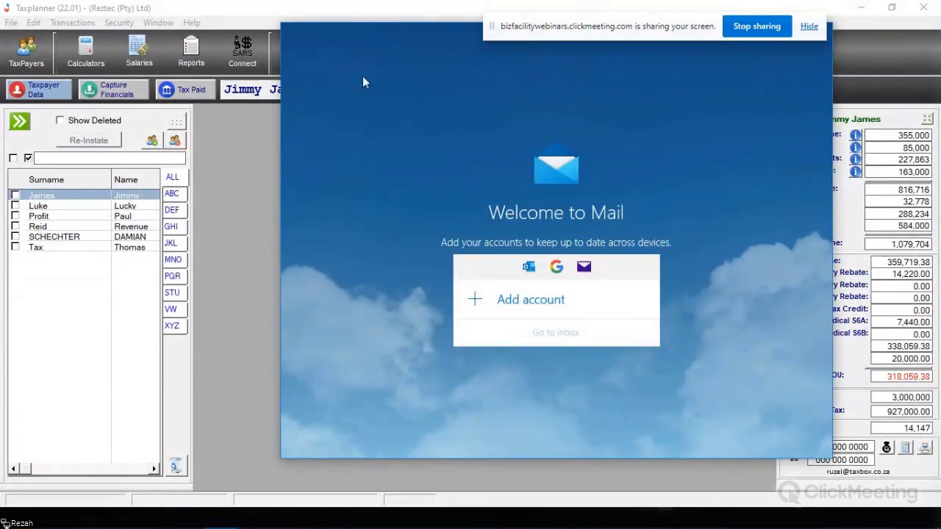
pyautogui.hotkey('alt', 'F4')
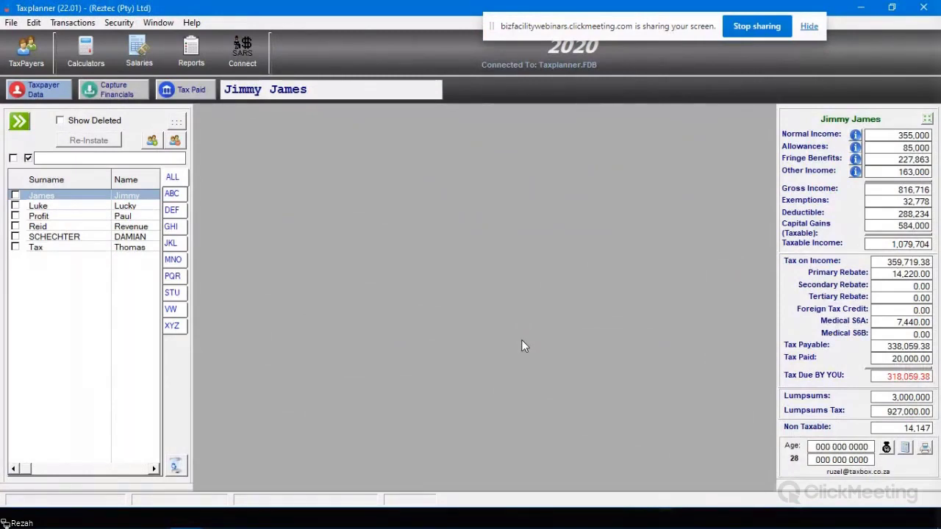
# Step: Begin a new capital gain, type and erase 'Financial Ins', then close without saving
pyautogui.click(132, 87)
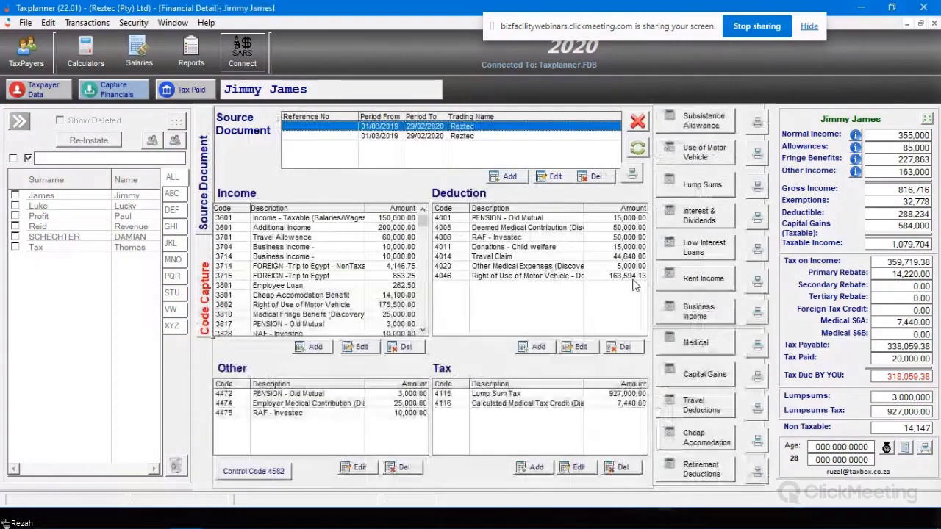
pyautogui.click(704, 379)
pyautogui.click(404, 284)
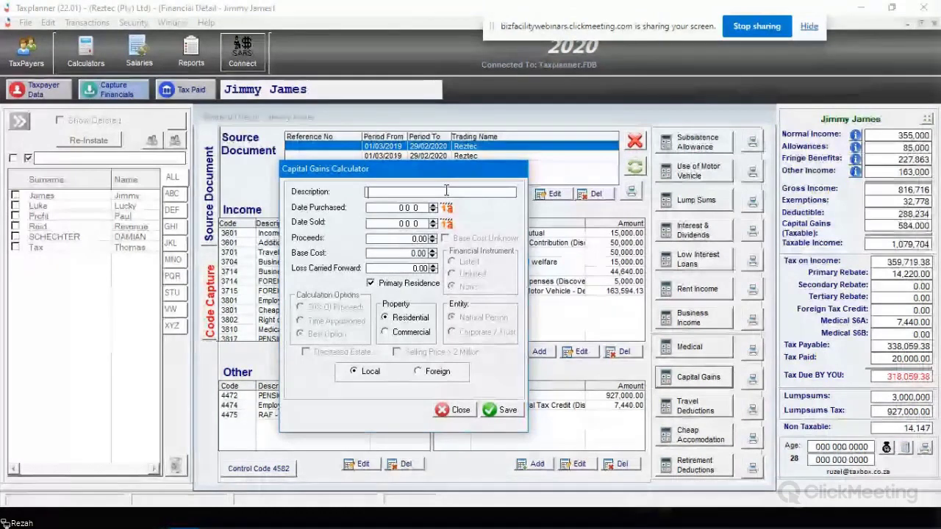
pyautogui.write('Financi')
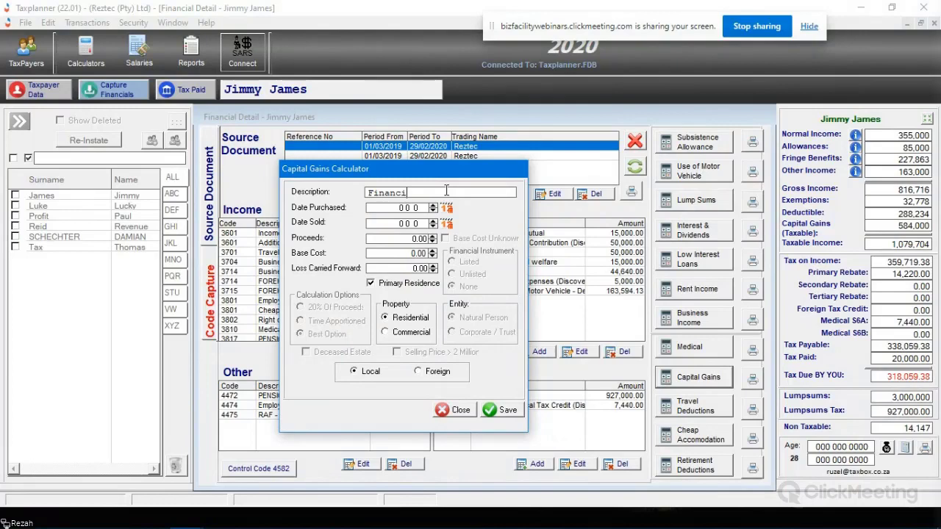
pyautogui.write('al Ins')
pyautogui.press('BackSpace')
pyautogui.press('BackSpace')
pyautogui.press('BackSpace')
pyautogui.press('BackSpace')
pyautogui.press('BackSpace')
pyautogui.press('BackSpace')
pyautogui.press('BackSpace')
pyautogui.press('BackSpace')
pyautogui.press('BackSpace')
pyautogui.press('BackSpace')
pyautogui.press('BackSpace')
pyautogui.press('BackSpace')
pyautogui.press('BackSpace')
pyautogui.click(454, 410)
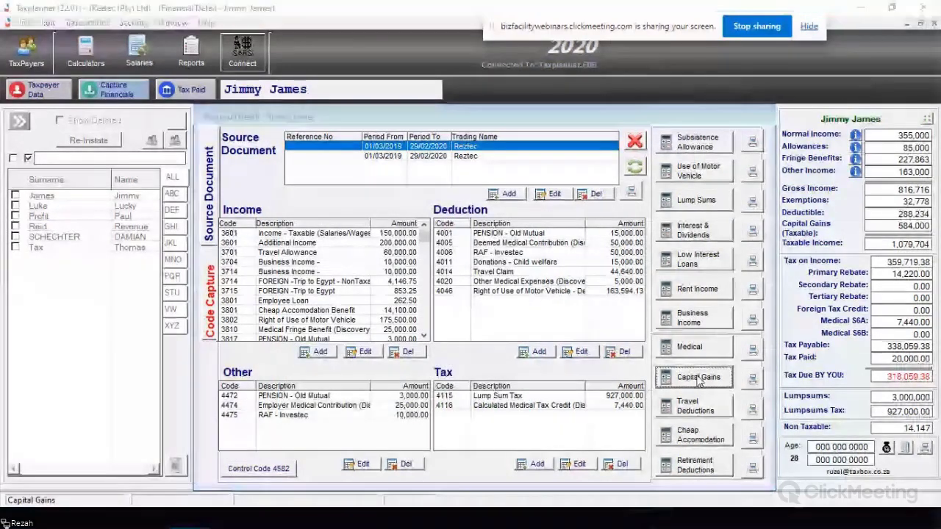
pyautogui.click(699, 379)
pyautogui.click(472, 286)
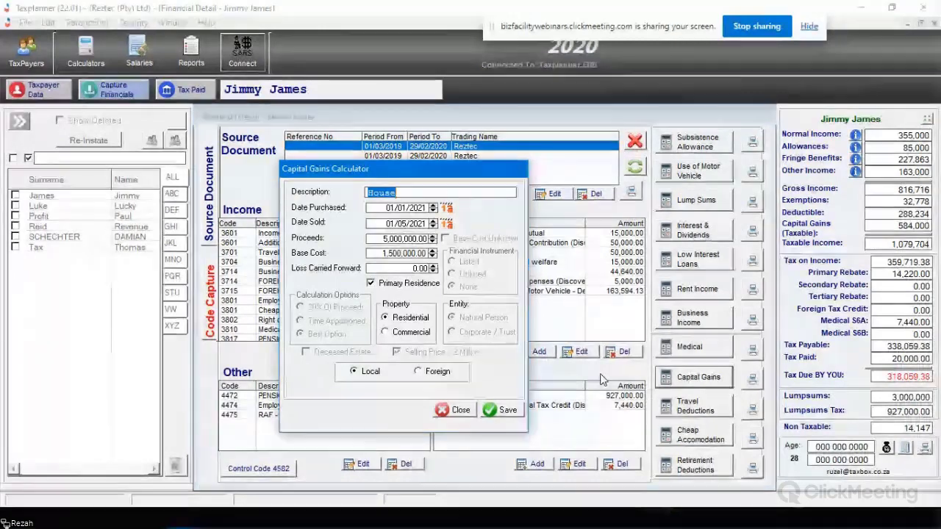
pyautogui.click(463, 410)
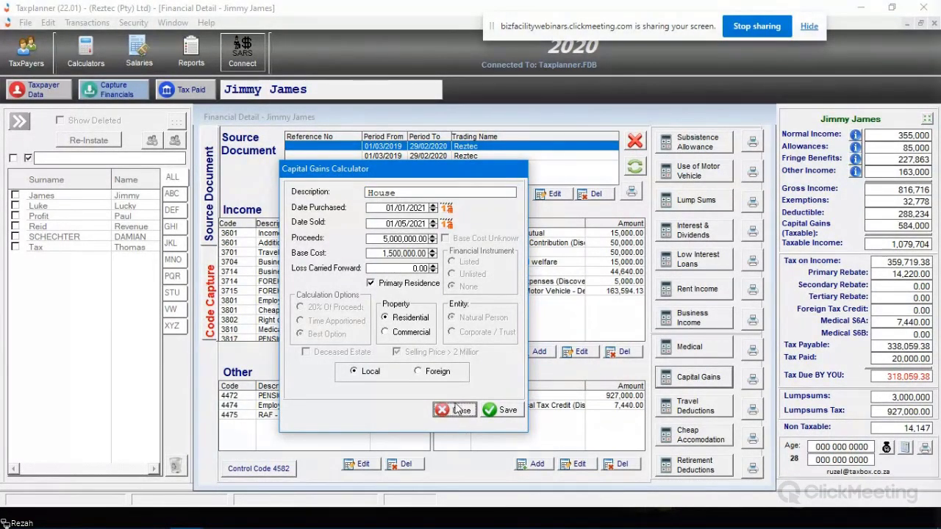
pyautogui.click(753, 379)
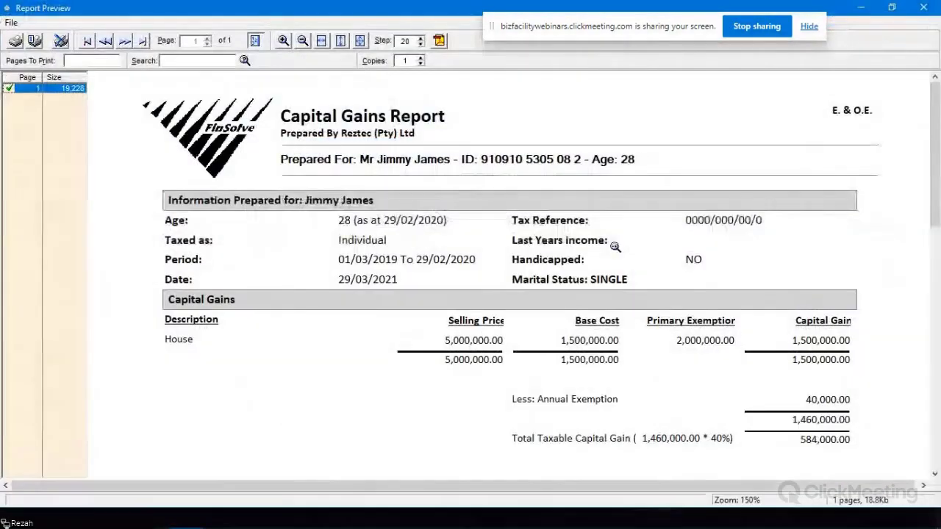
# Step: Scroll through the Capital Gains Report showing the House gain (1,500,000; 584,000 taxable) and close it
pyautogui.scroll(-2, 596, 217)
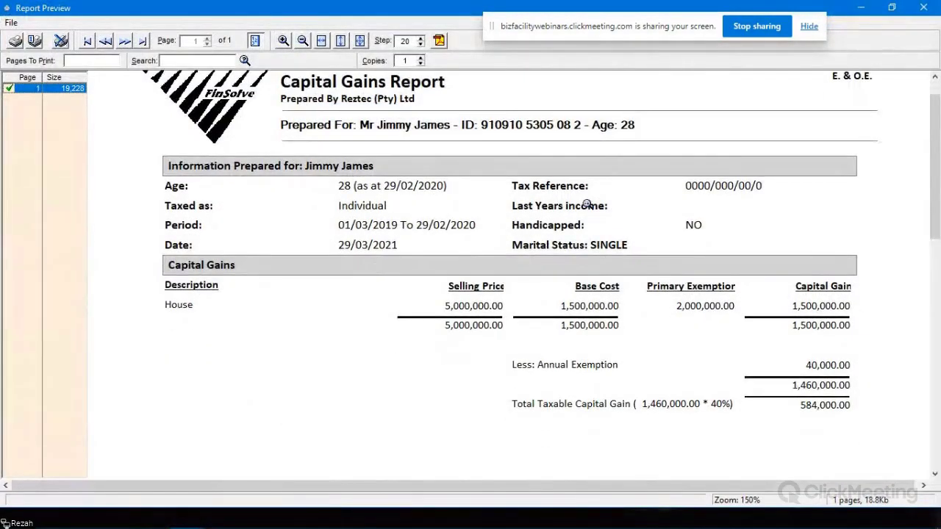
pyautogui.click(924, 9)
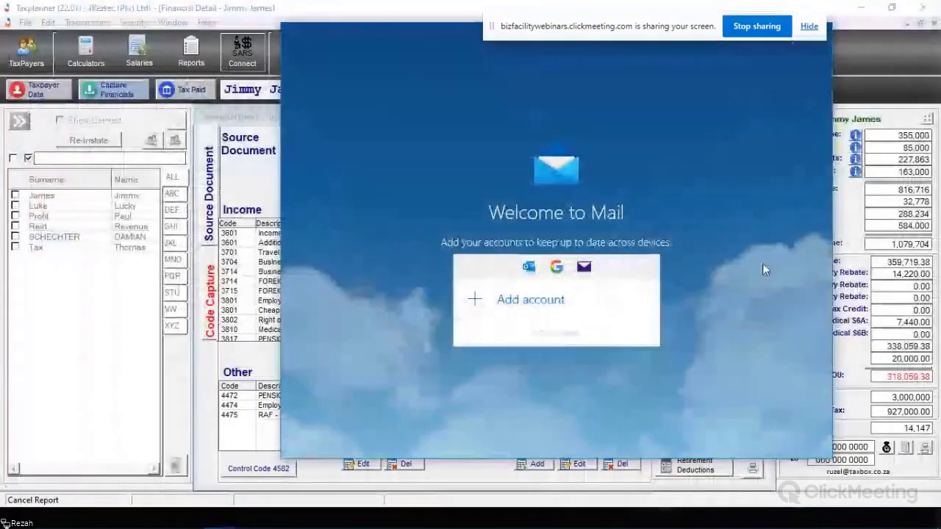
# Step: Add a new capital gain named Shares, dated 01/01/2021 to 01/03/2021, with proceeds of 3,000,000
pyautogui.click(698, 377)
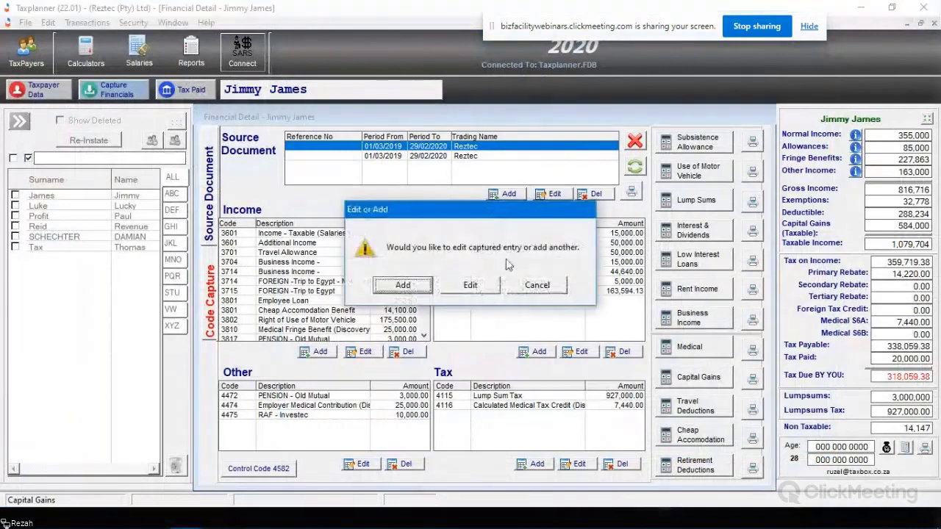
pyautogui.click(400, 288)
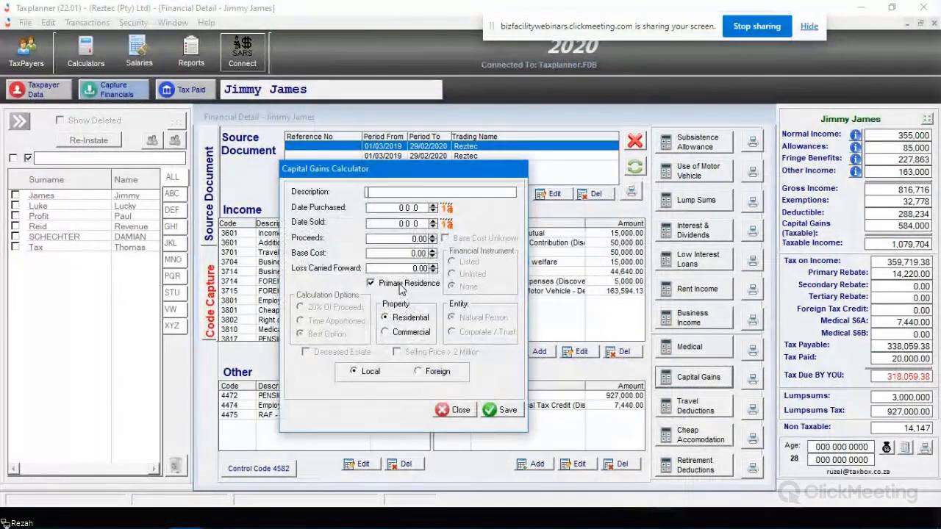
pyautogui.write('Shares')
pyautogui.press('Tab')
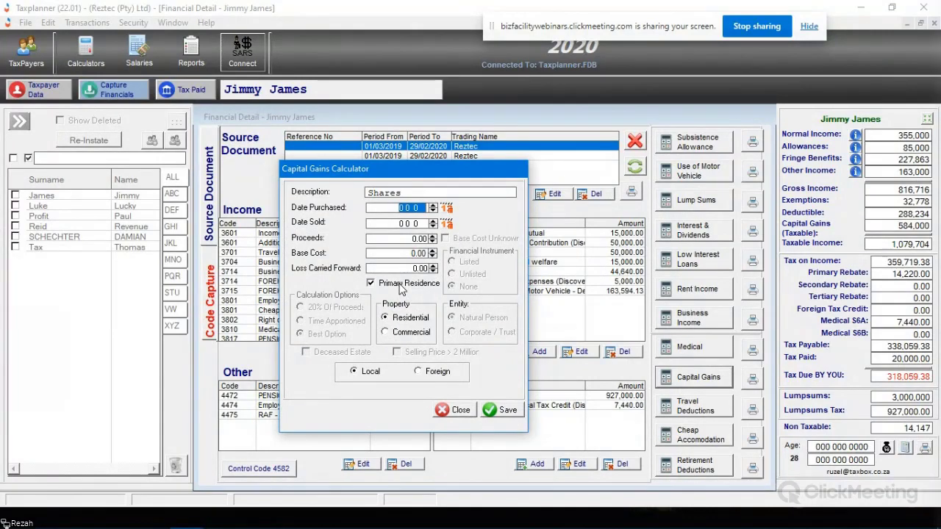
pyautogui.write('01/01/2021')
pyautogui.press('Tab')
pyautogui.write('01')
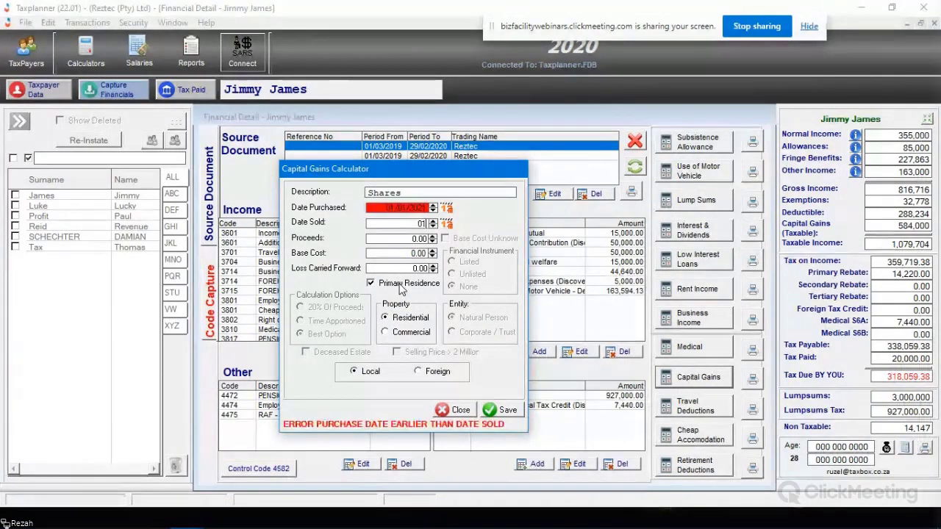
pyautogui.write('/03/2021')
pyautogui.press('Tab')
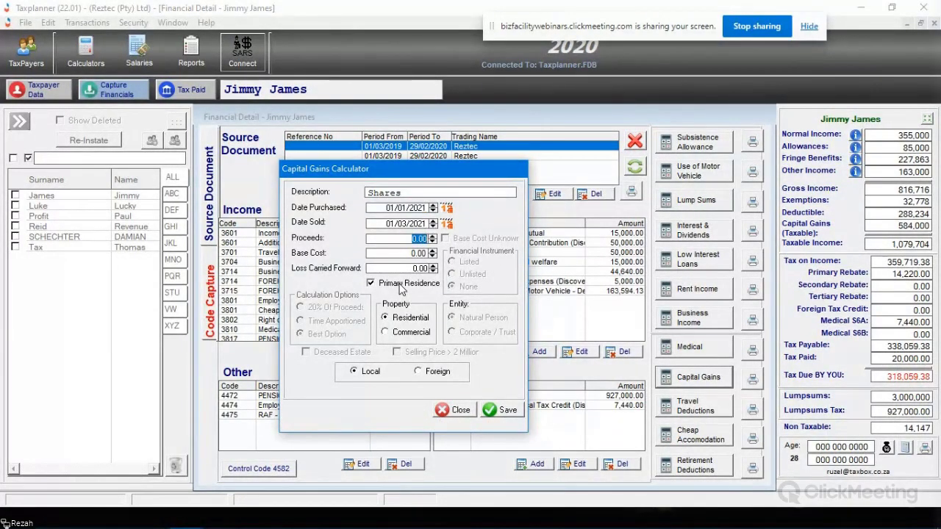
pyautogui.write('3,000,')
pyautogui.write('000')
pyautogui.press('Tab')
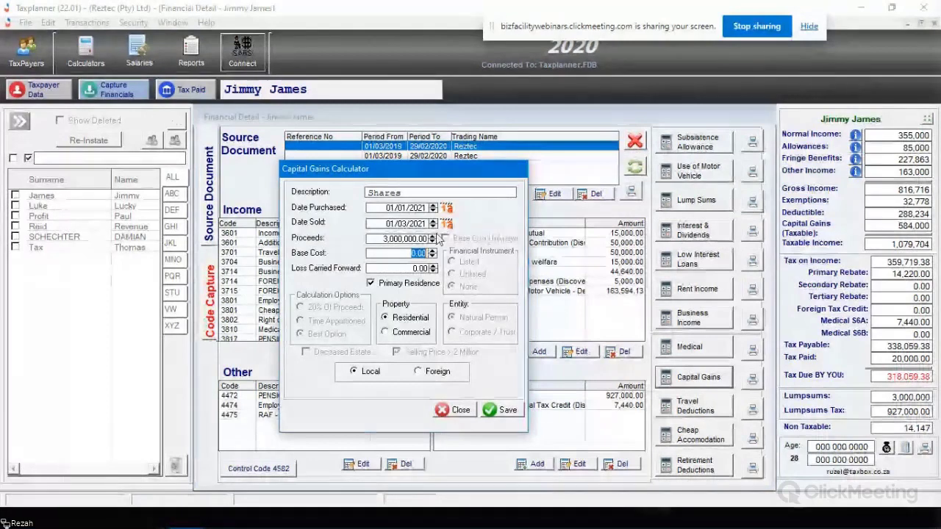
# Step: Correct the Shares purchase year from 2021 to 2020
pyautogui.doubleClick(425, 208)
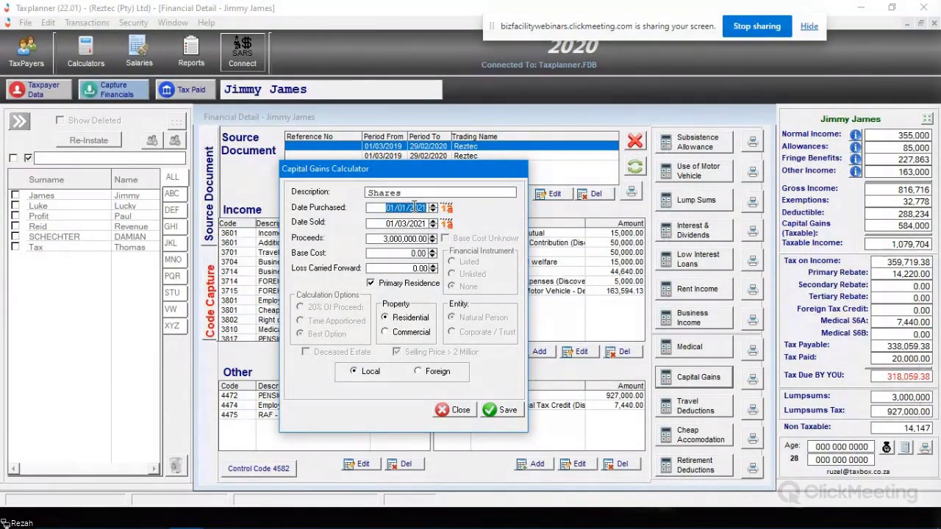
pyautogui.press('End')
pyautogui.press('BackSpace')
pyautogui.write('0')
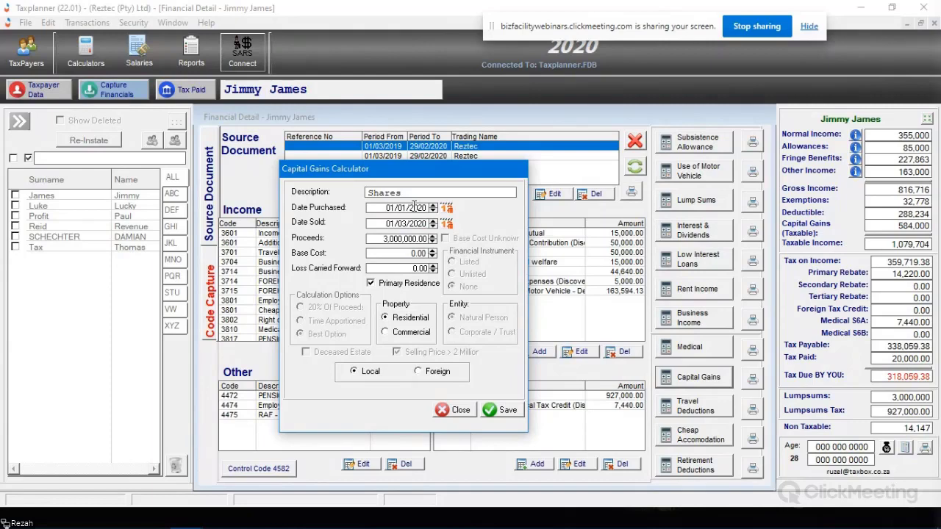
# Step: Enter a base cost of 1,000,000, untick Primary Residence, and classify the shares as Listed
pyautogui.click(401, 238)
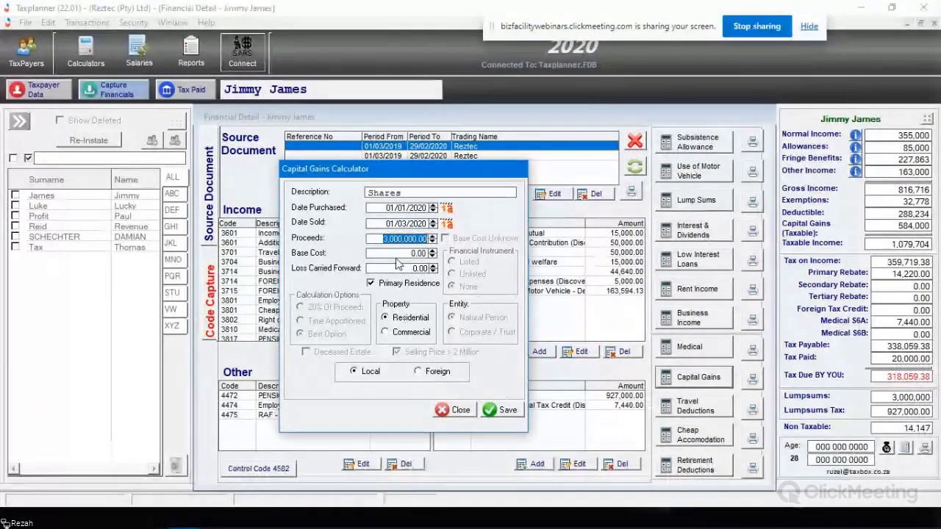
pyautogui.press('Tab')
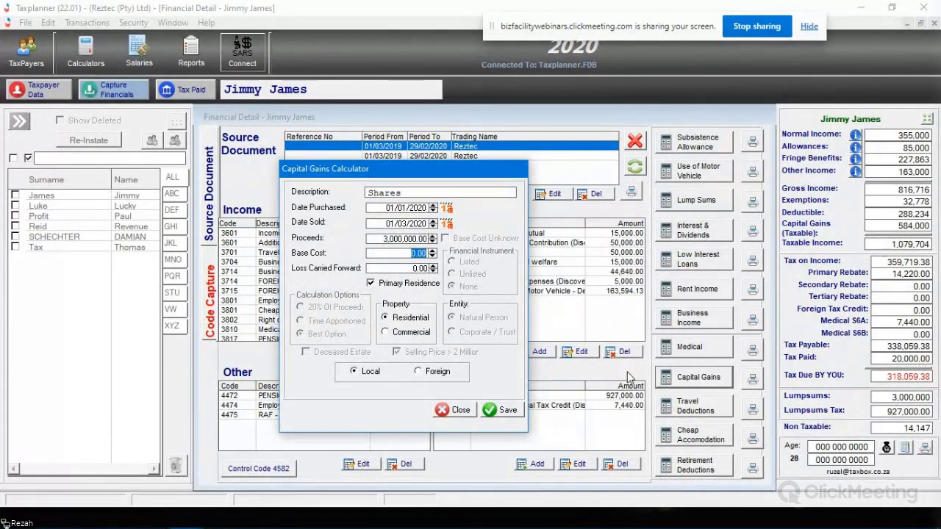
pyautogui.write('1000000')
pyautogui.press('Tab')
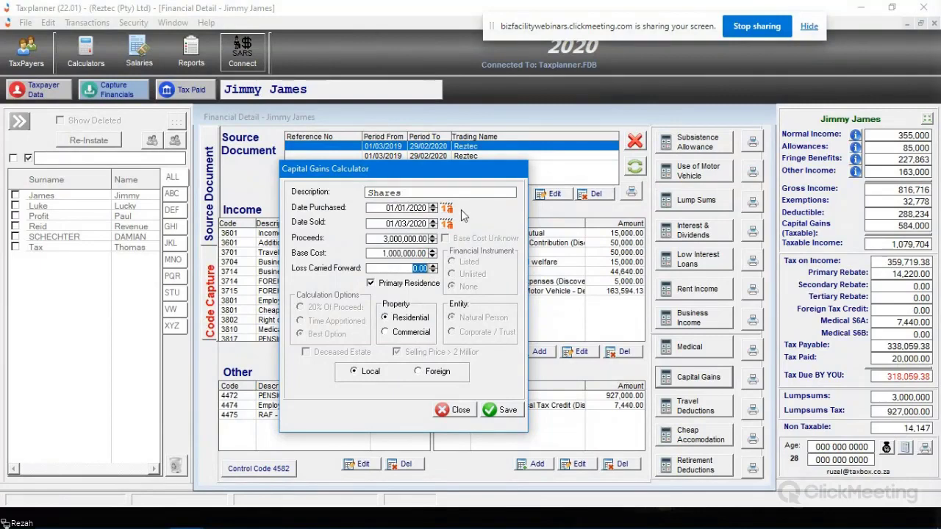
pyautogui.click(401, 284)
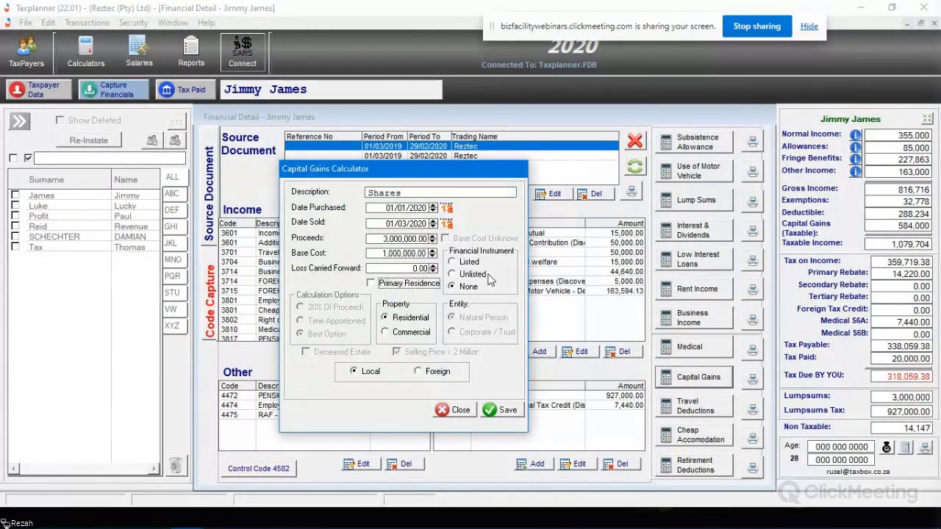
pyautogui.click(469, 263)
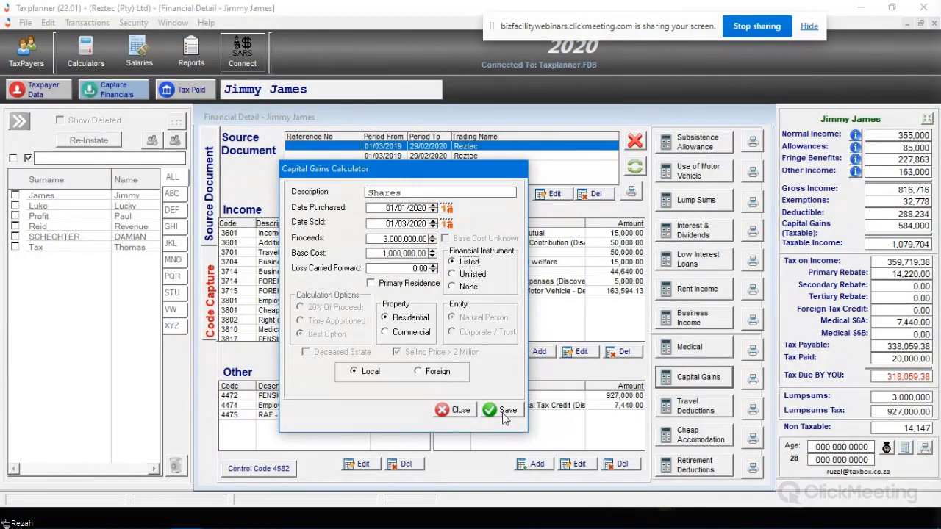
# Step: Save the Shares gain of 2,000,000, select its row, and preview the Capital Gains Report
pyautogui.click(504, 411)
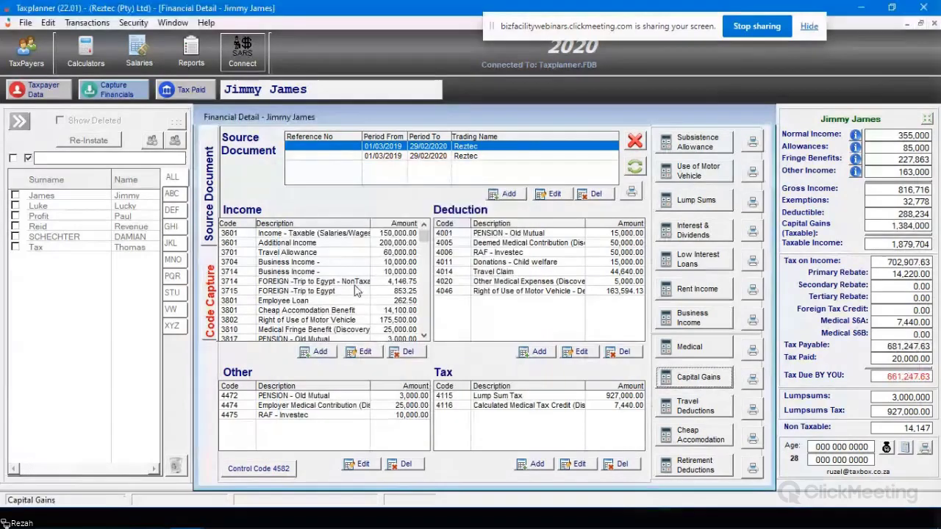
pyautogui.scroll(-4, 319, 325)
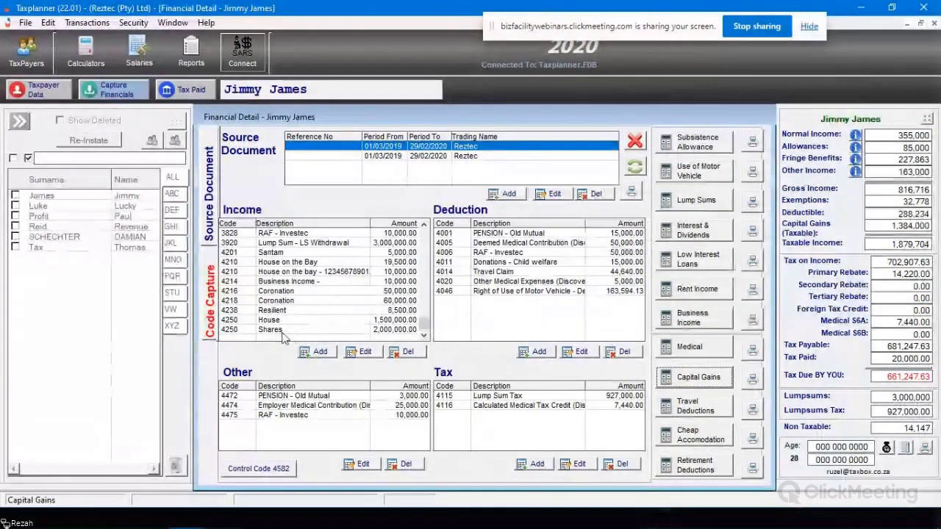
pyautogui.click(319, 328)
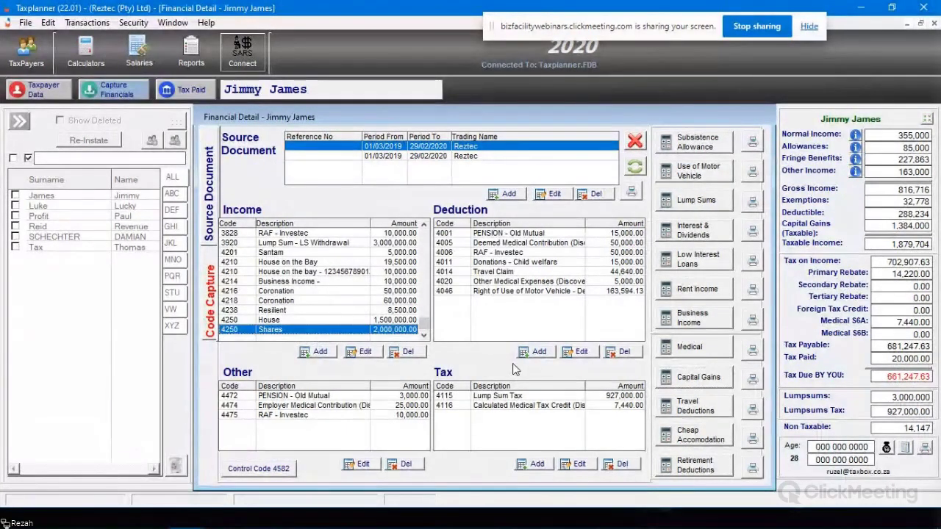
pyautogui.click(752, 378)
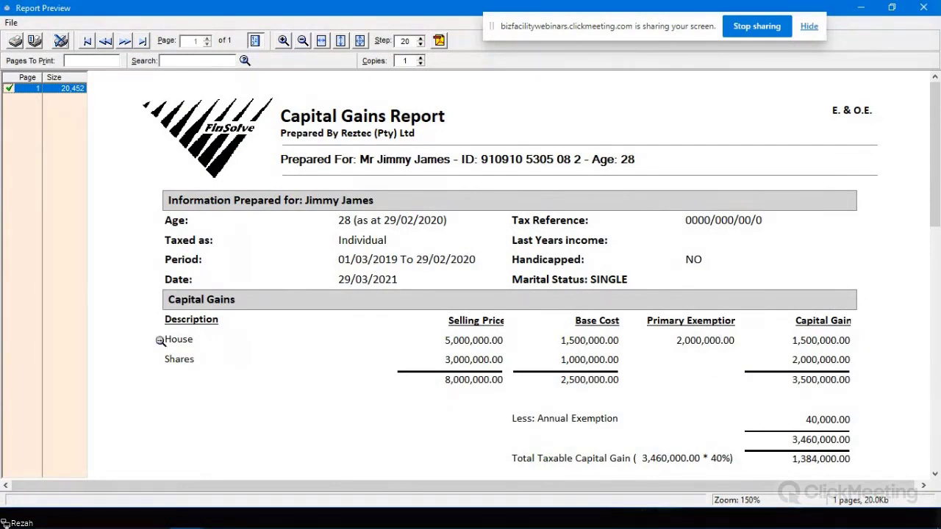
# Step: Review the report's House and Shares gains totalling 3,500,000 with 1,384,000 taxable, then close the preview
pyautogui.scroll(-1, 399, 371)
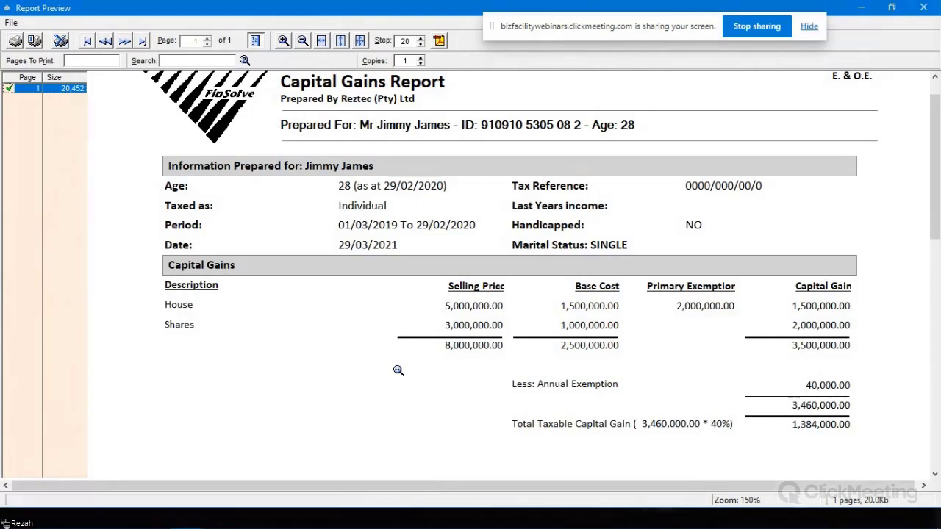
pyautogui.click(923, 7)
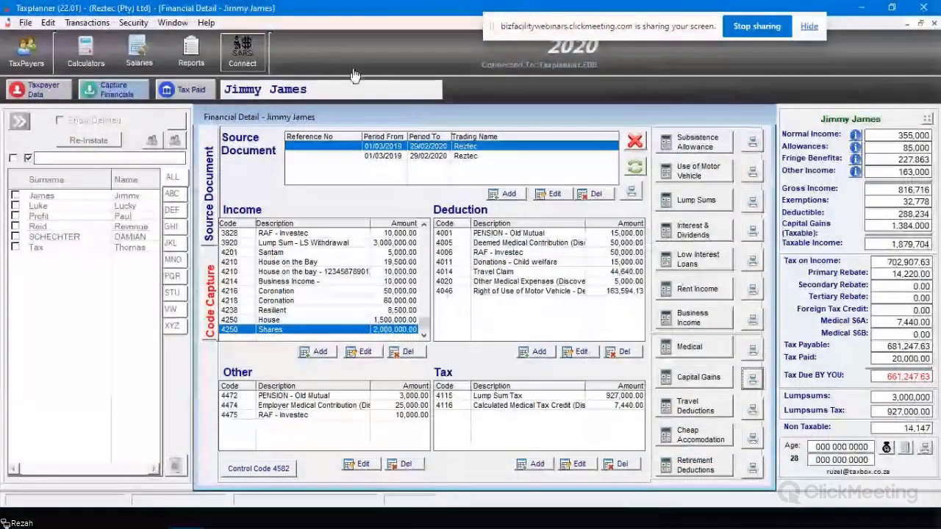
# Step: Close the Financial Detail panel showing 1,384,000 taxable capital gains
pyautogui.click(635, 140)
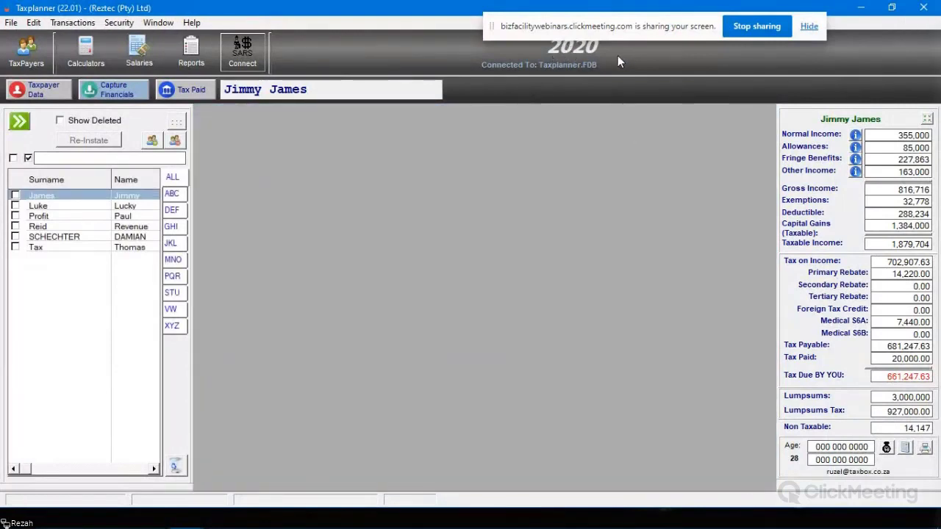